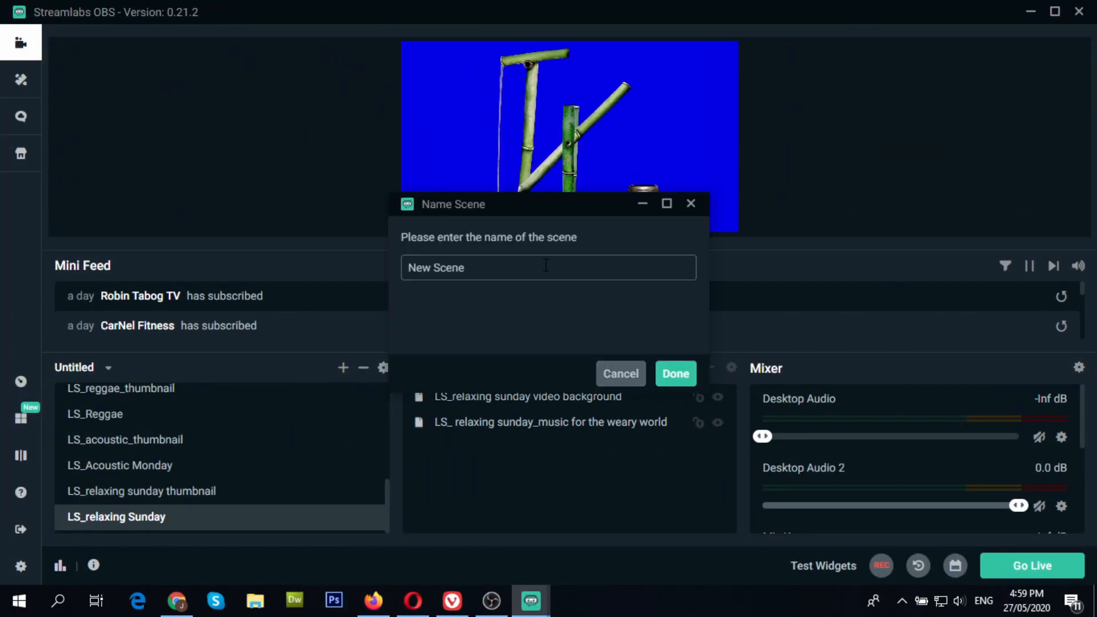
- Name the new scene "MUSIC VIDEO LIVESTREAM TUTORIAL" and create it
key("ctrl+a")
key("BackSpace")
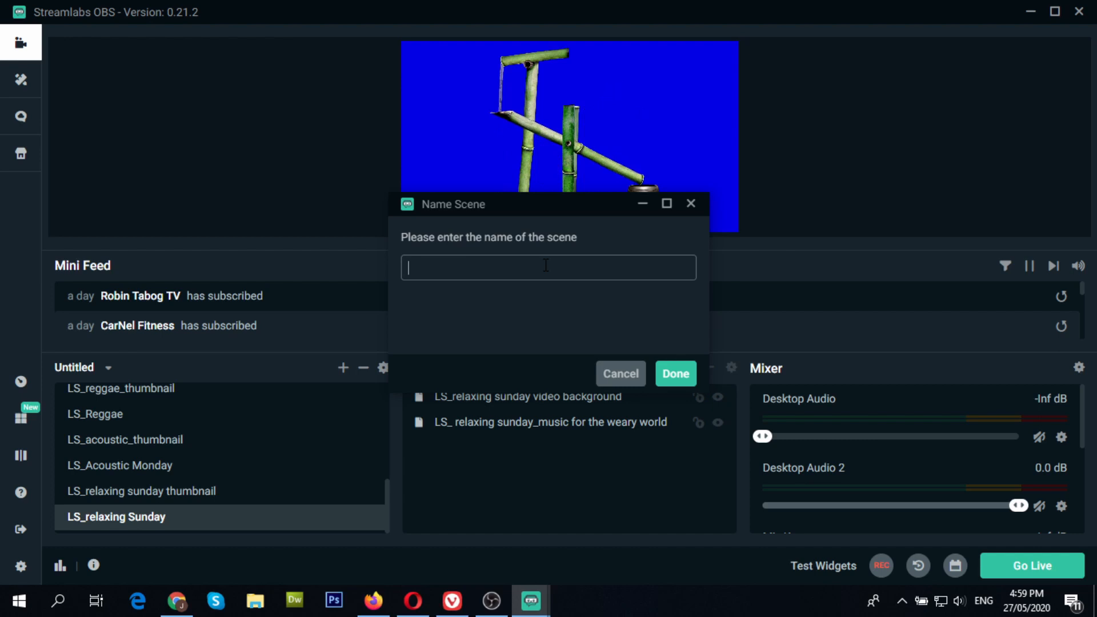
type("MUSCI")
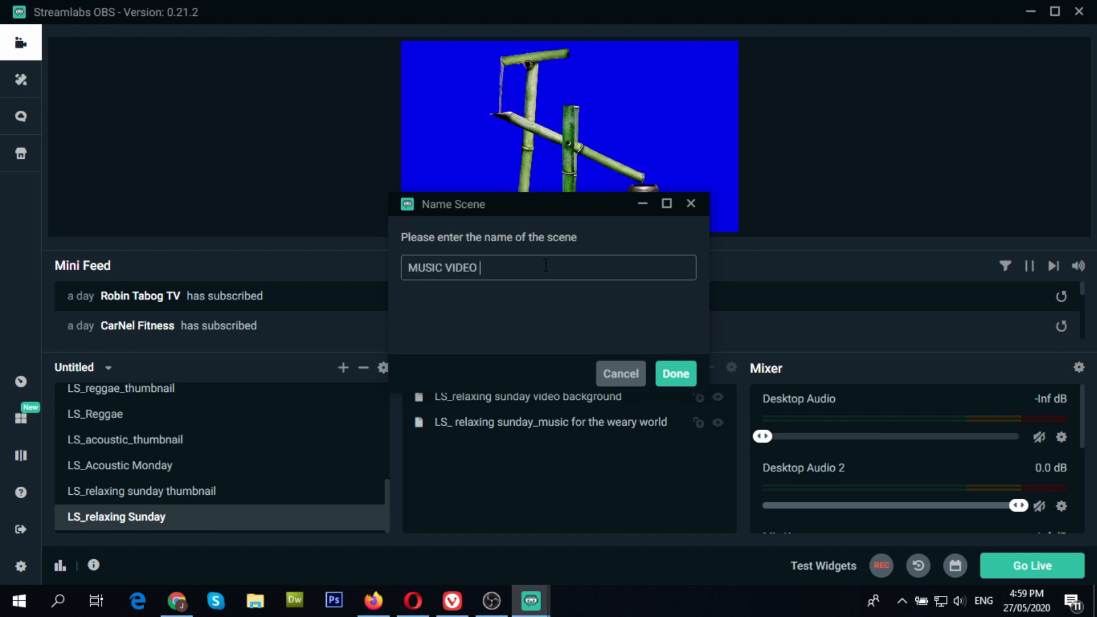
type(" VIDEO LIVE")
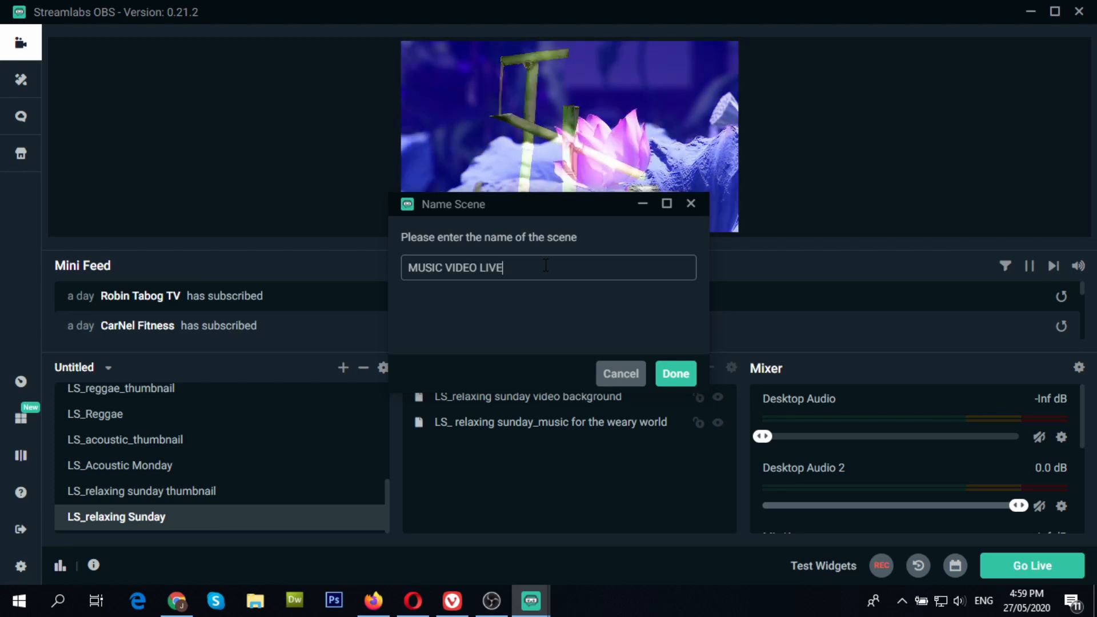
type("STREA")
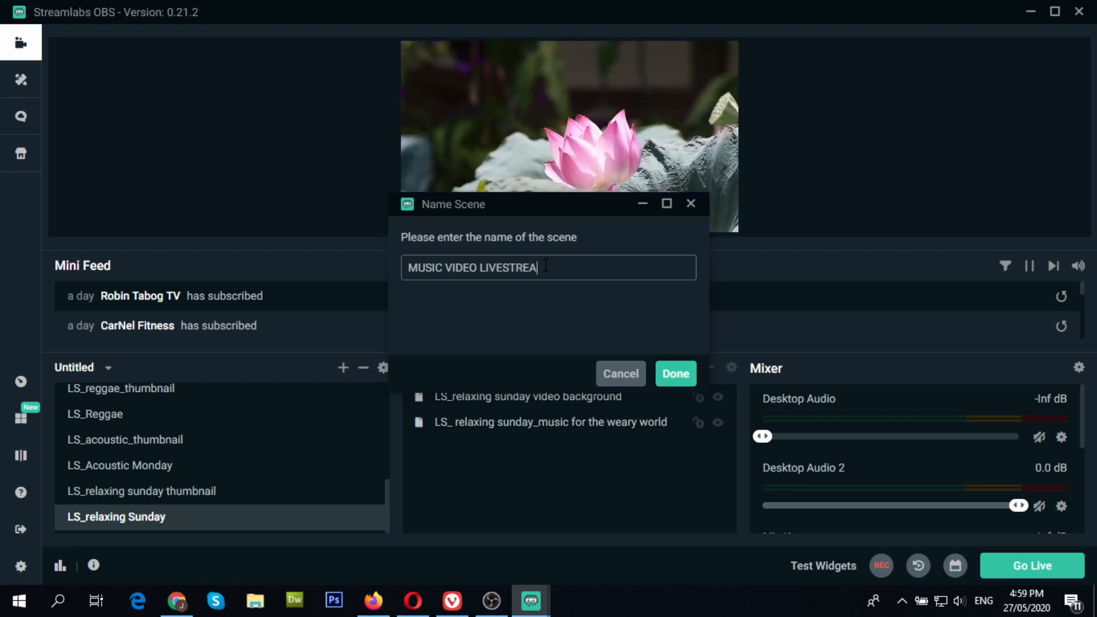
type("M T")
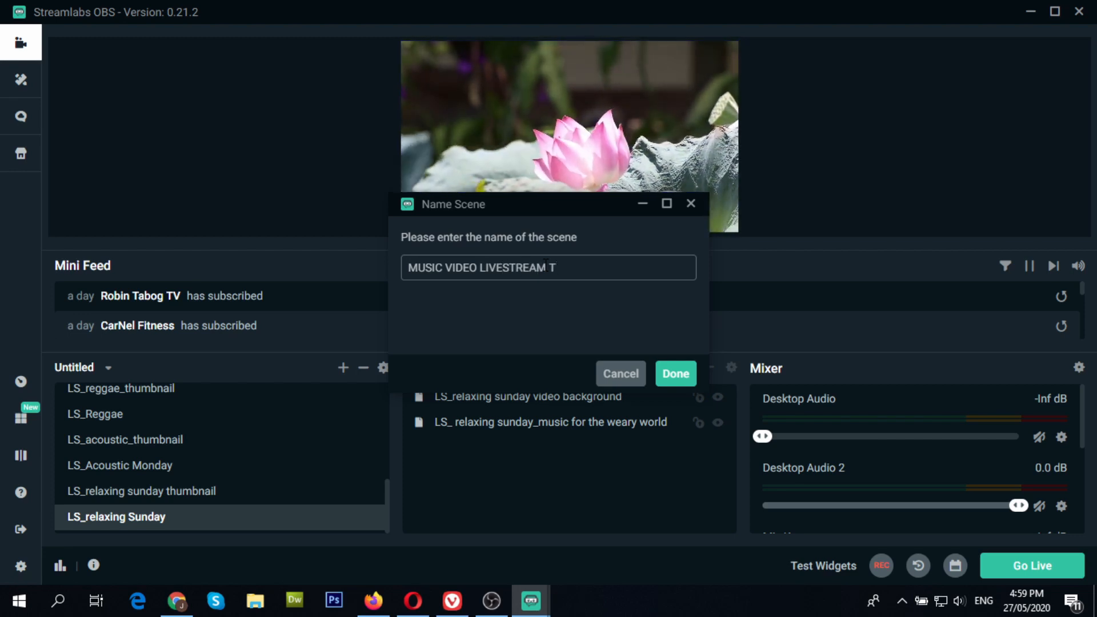
type("UTORIAL")
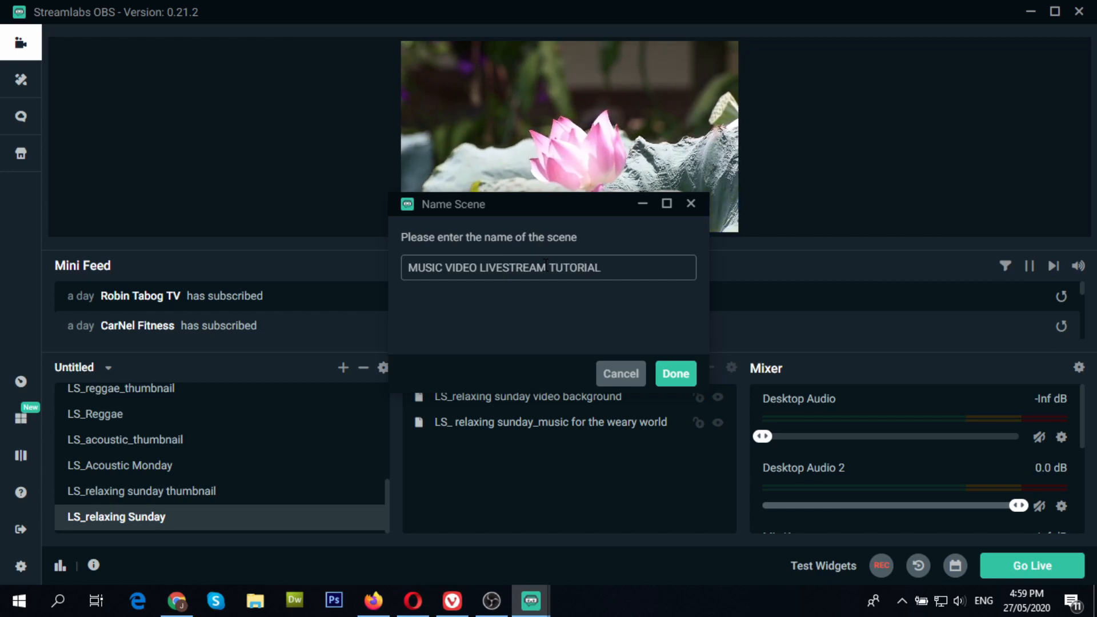
left_click(674, 375)
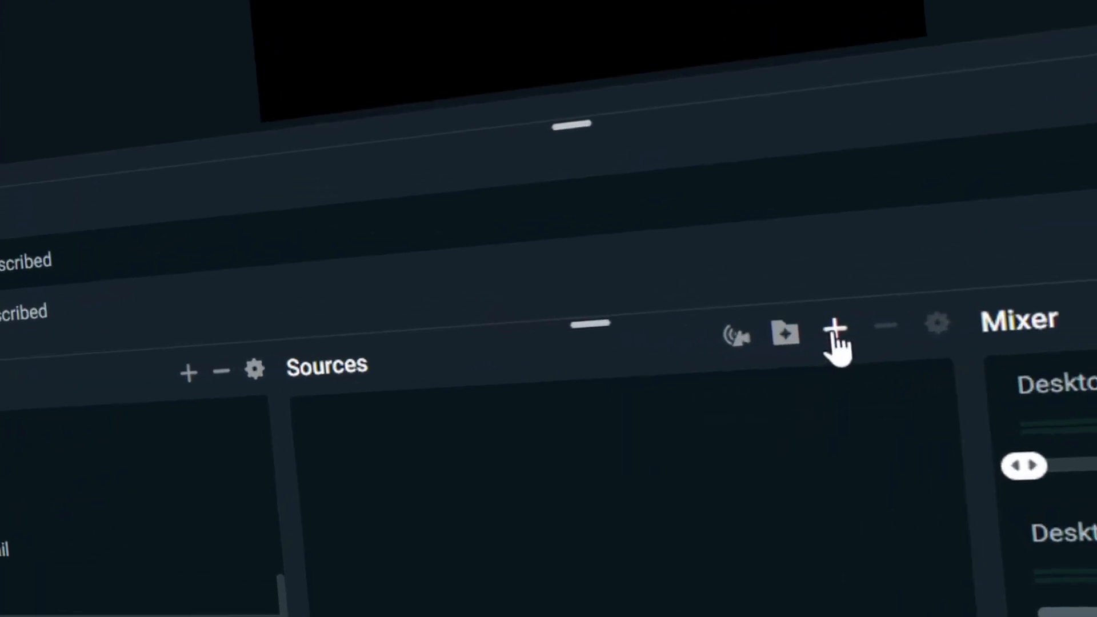
- Add a new VLC Source named "MUSIC VIDEO LS_SOUND" to the scene instead of reusing an existing source
left_click(835, 330)
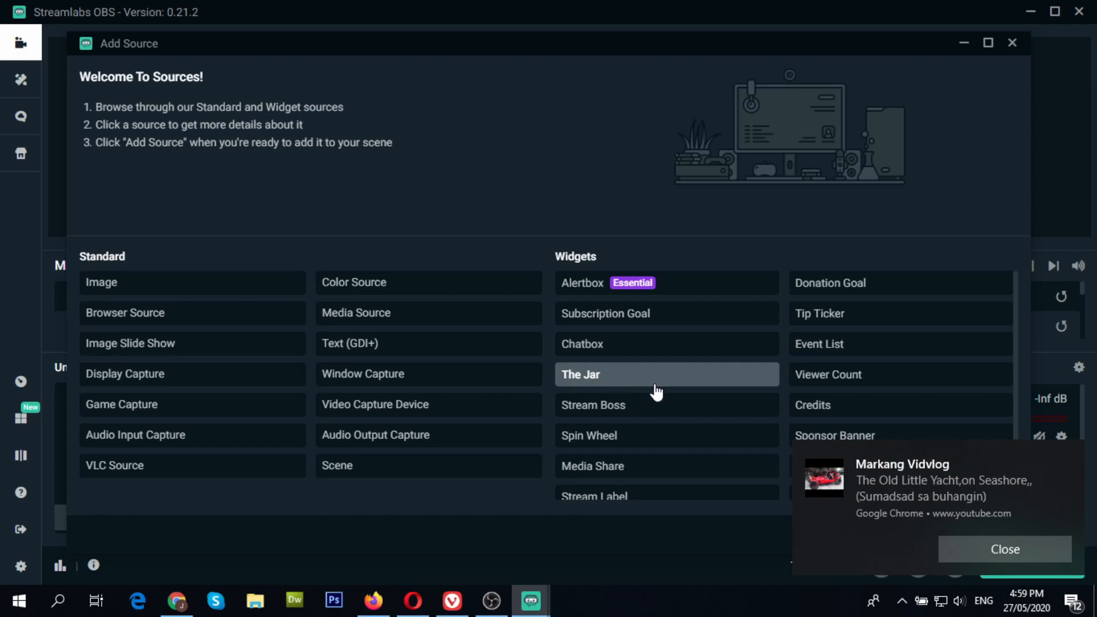
left_click(1000, 550)
left_click(131, 468)
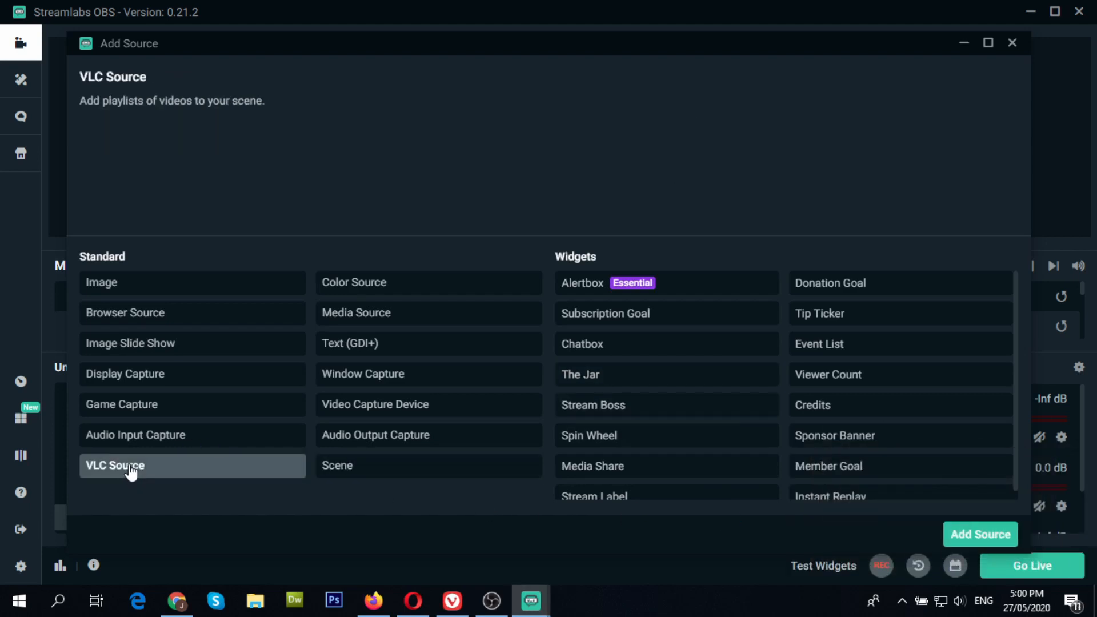
left_click(962, 537)
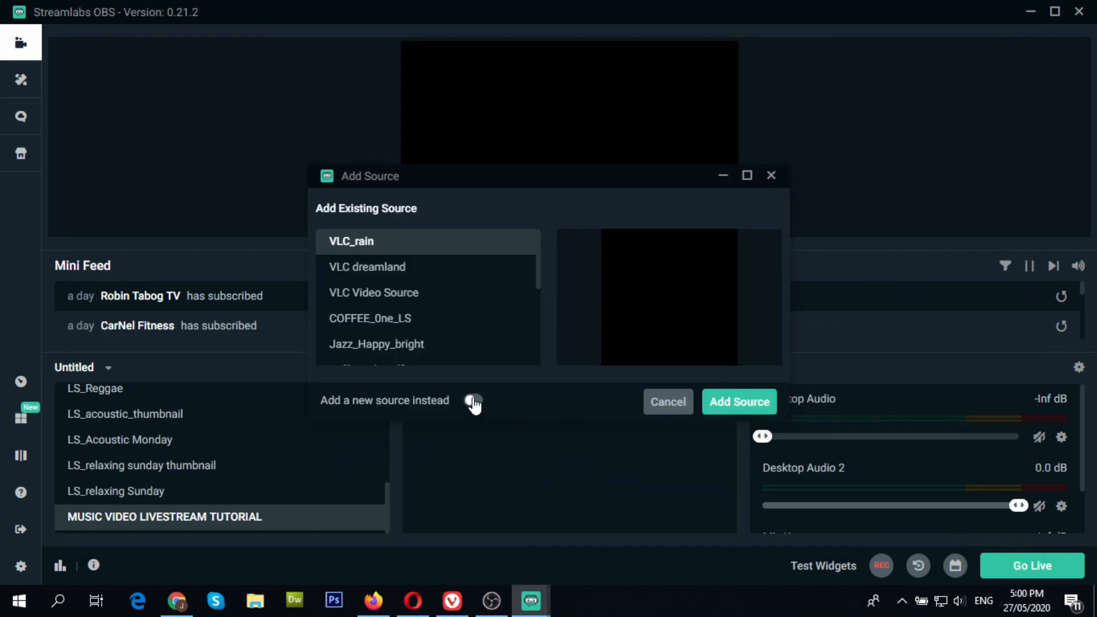
left_click(473, 401)
left_click_drag(388, 266, 283, 267)
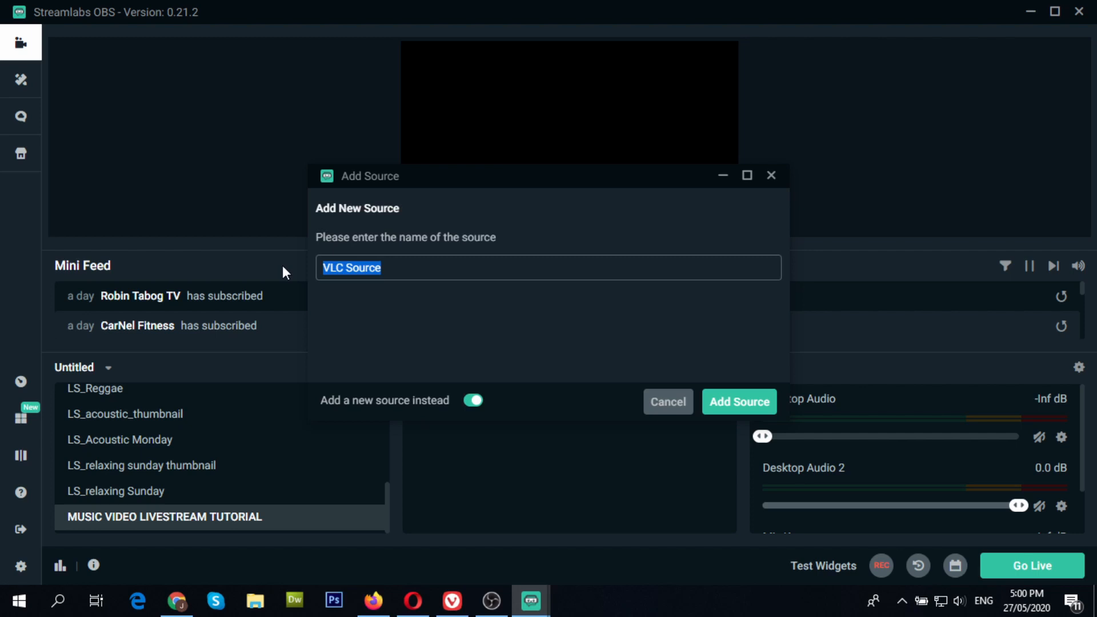
type("MUS")
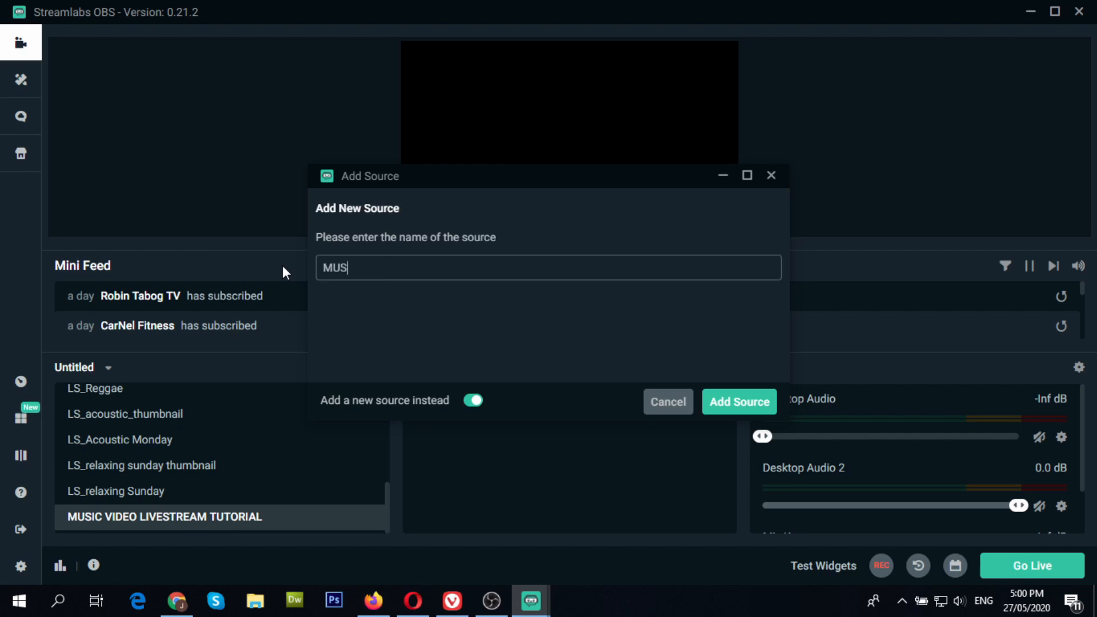
type("IC VIDEO LS_SOUND")
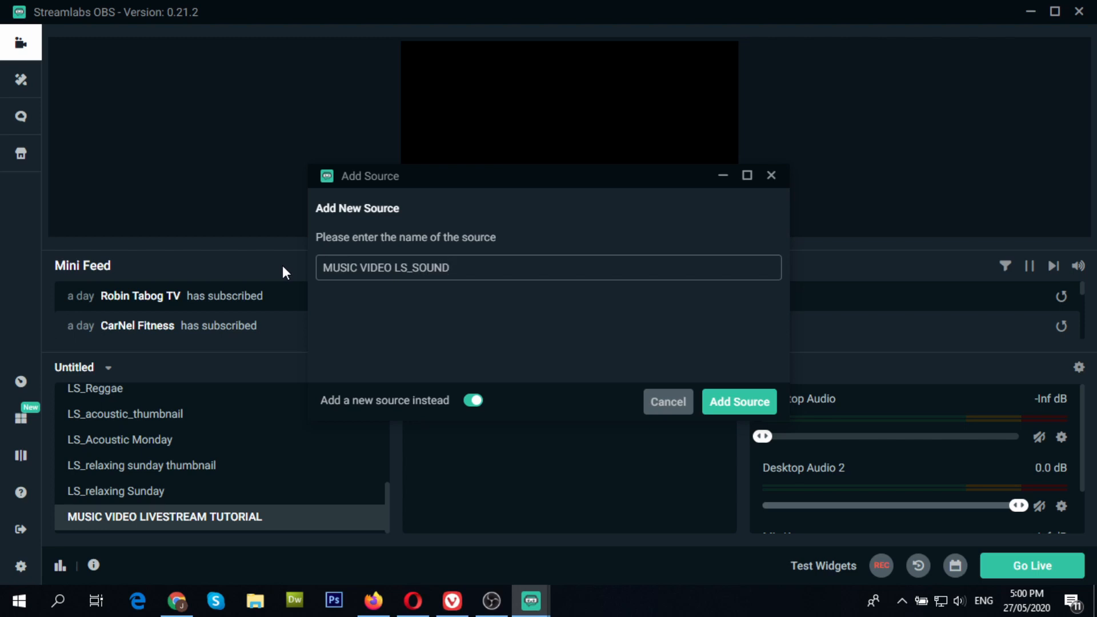
left_click(734, 408)
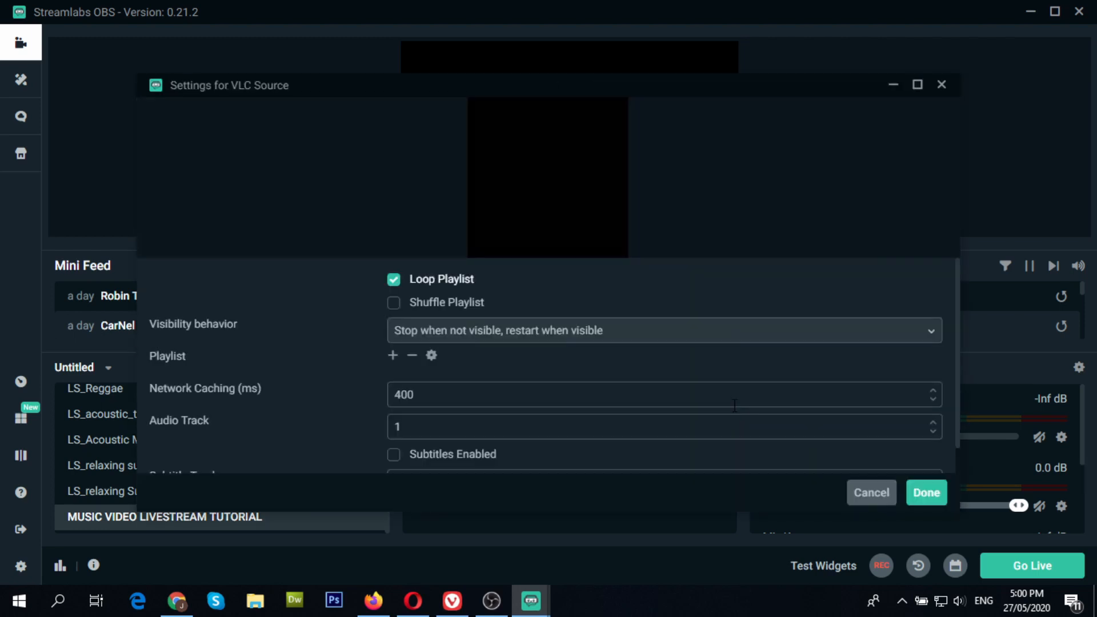
- Start adding files to the source's playlist and browse to the "music" folder inside "music video LS tutorial" on the Desktop
scroll(484, 387, "down", 1)
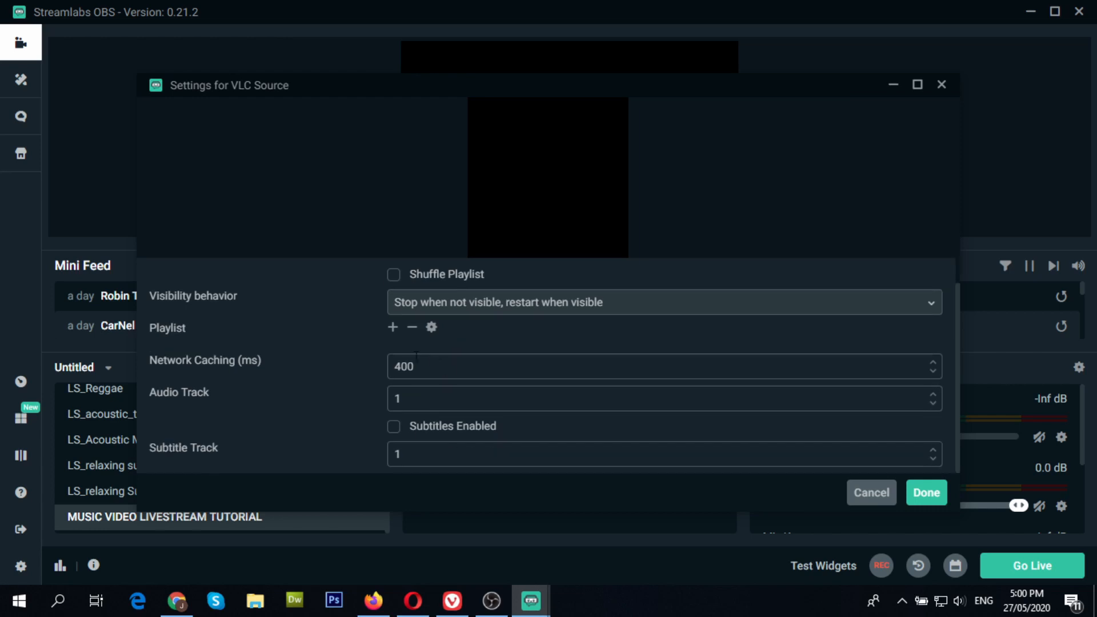
left_click(393, 328)
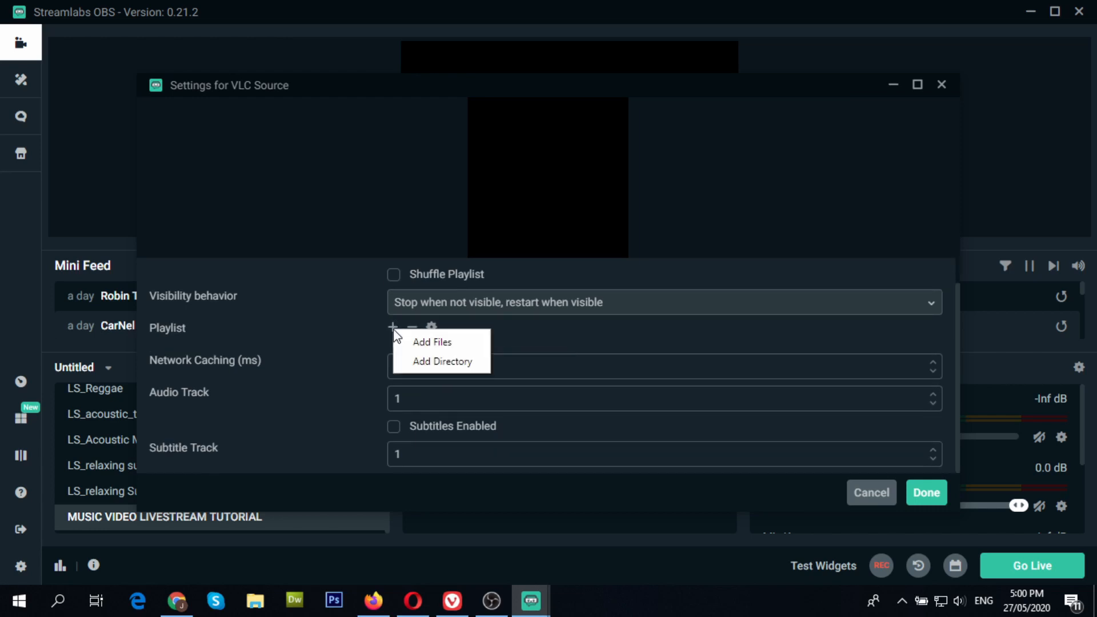
left_click(424, 343)
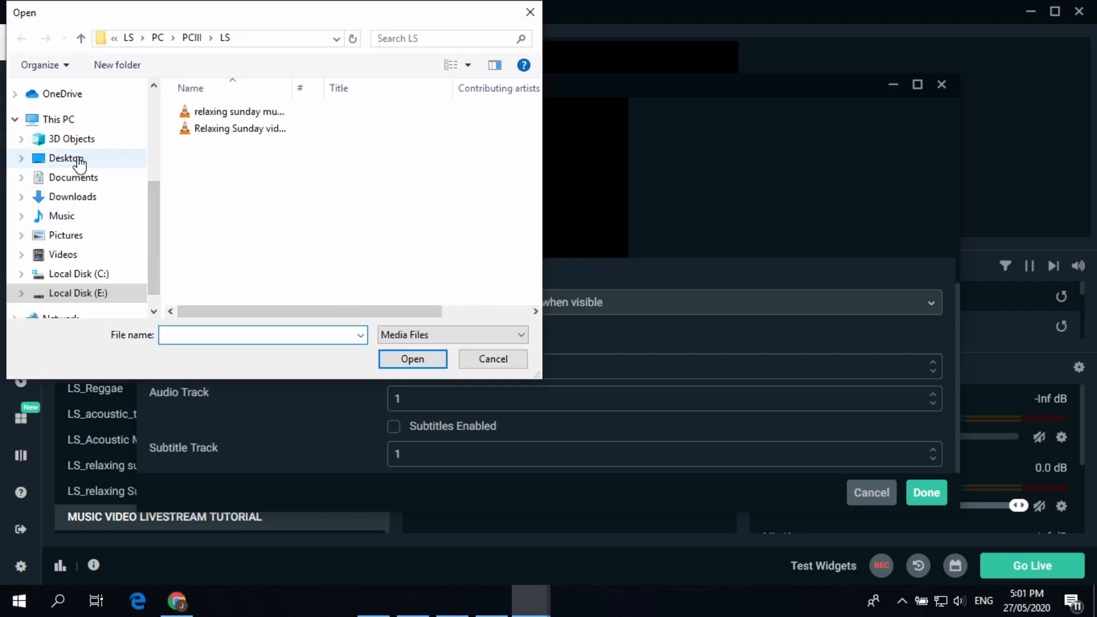
left_click(73, 158)
left_click(409, 170)
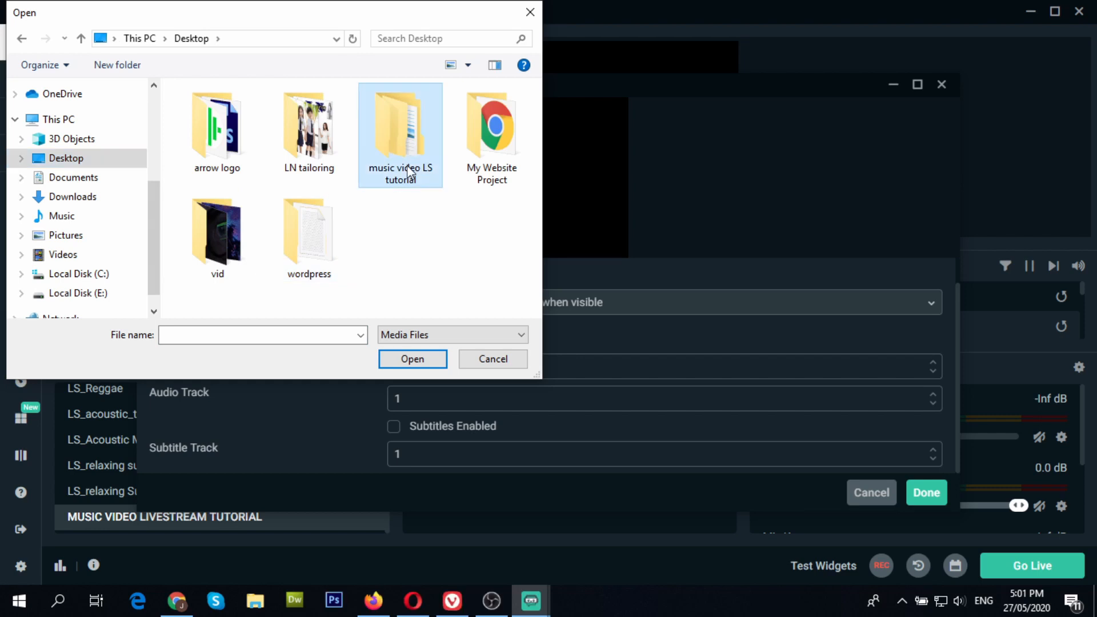
double_click(409, 170)
double_click(193, 116)
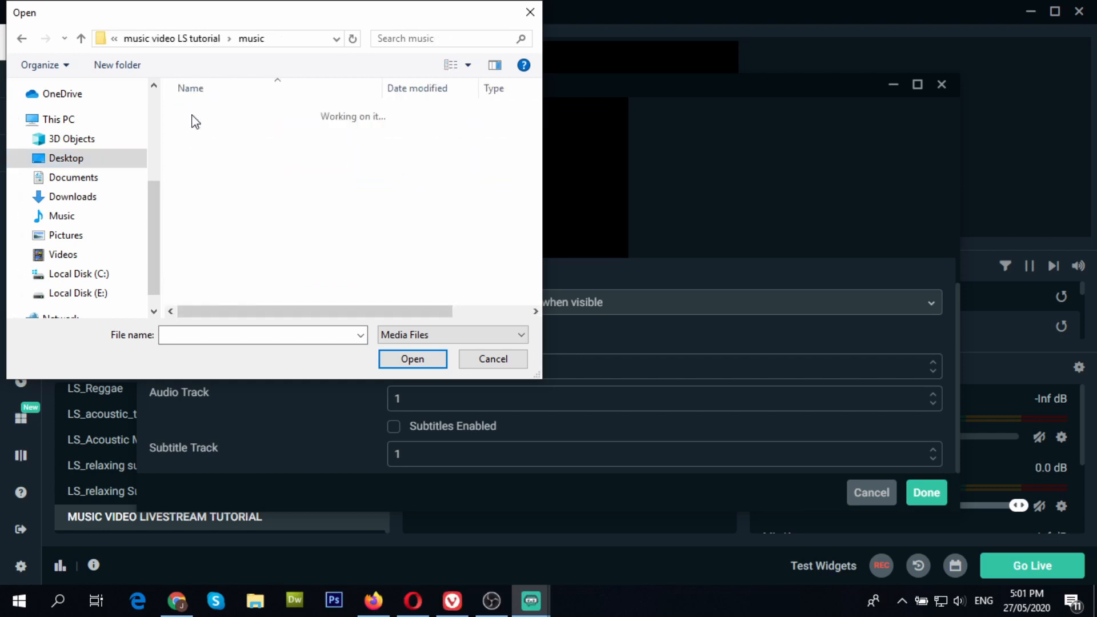
- Select all five P_C_III tracks and add them to VLC media player's playlist
left_click(240, 111)
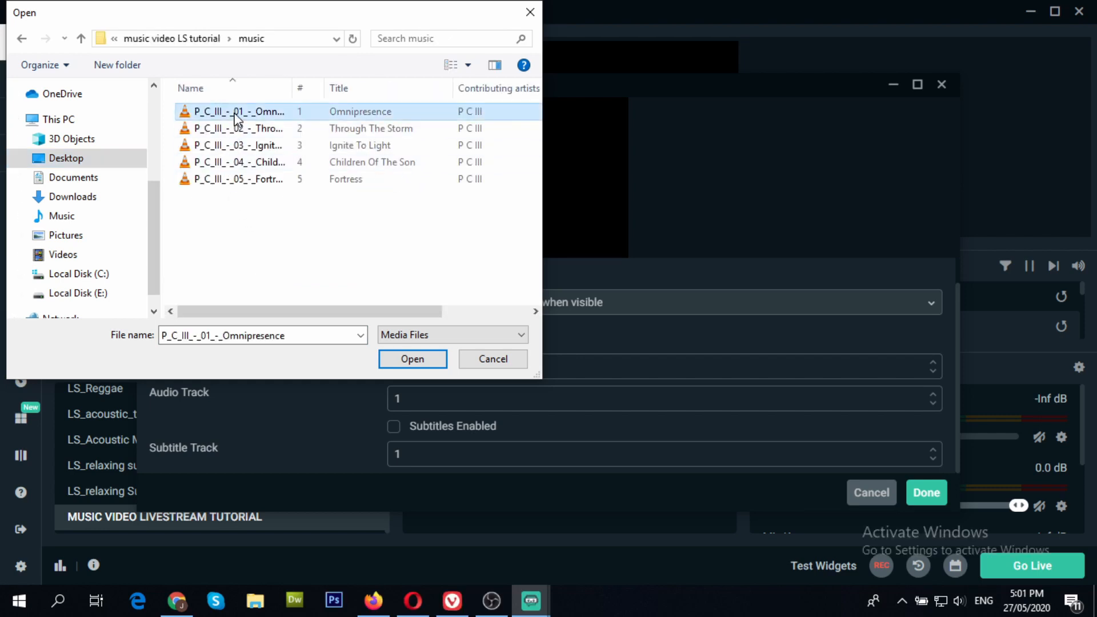
left_click(239, 128)
left_click(239, 146)
left_click(243, 163)
left_click(245, 180)
left_click(246, 132)
left_click(246, 115)
left_click_drag(282, 212, 209, 118)
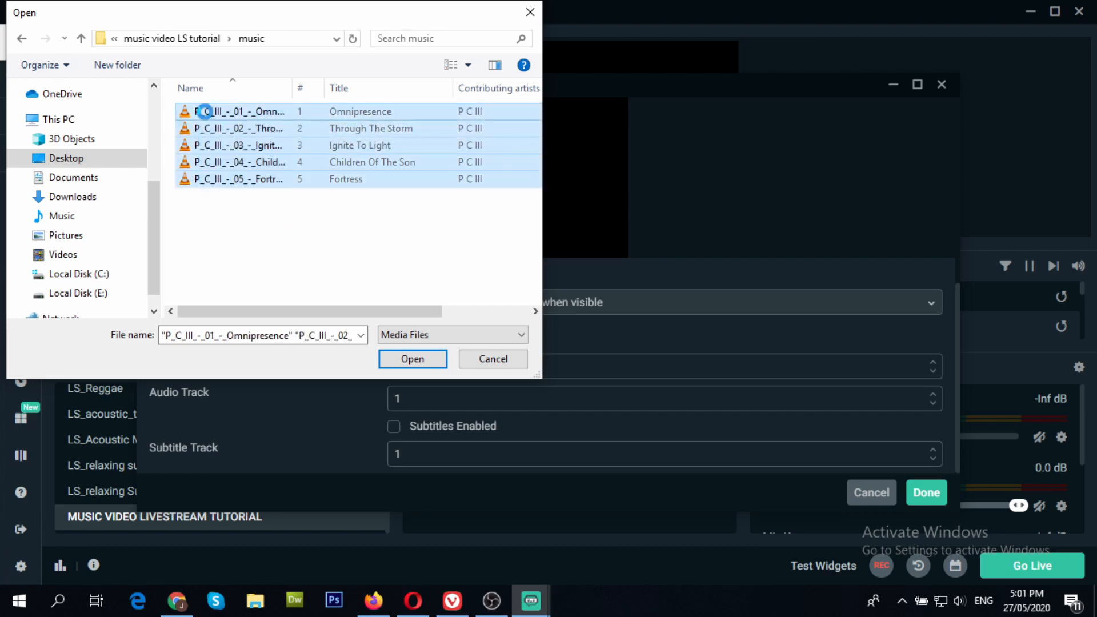
right_click(204, 116)
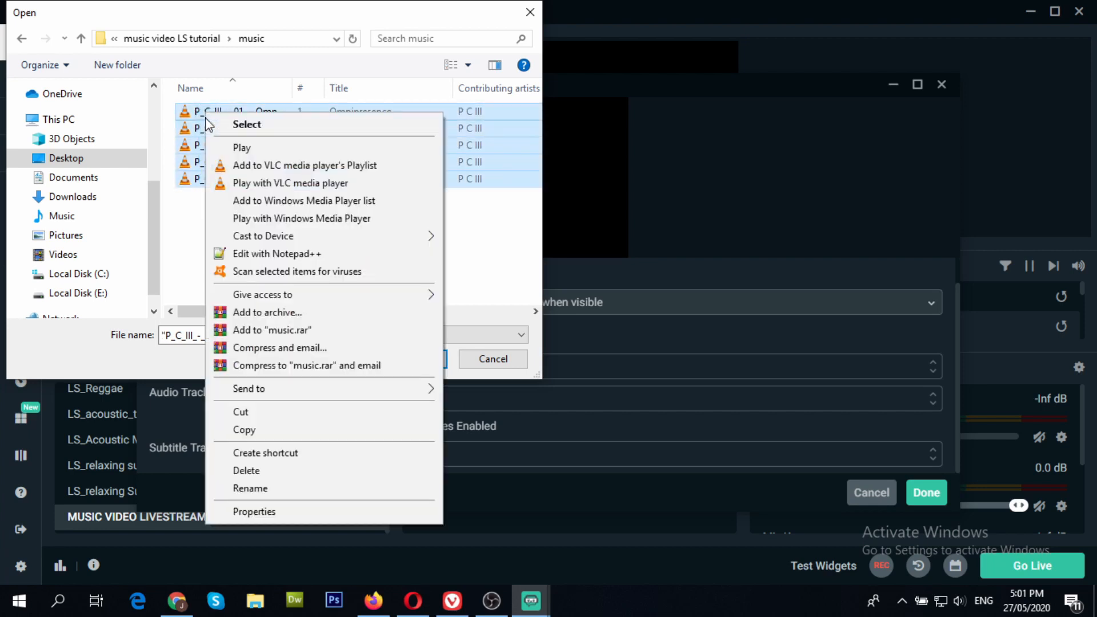
left_click(277, 166)
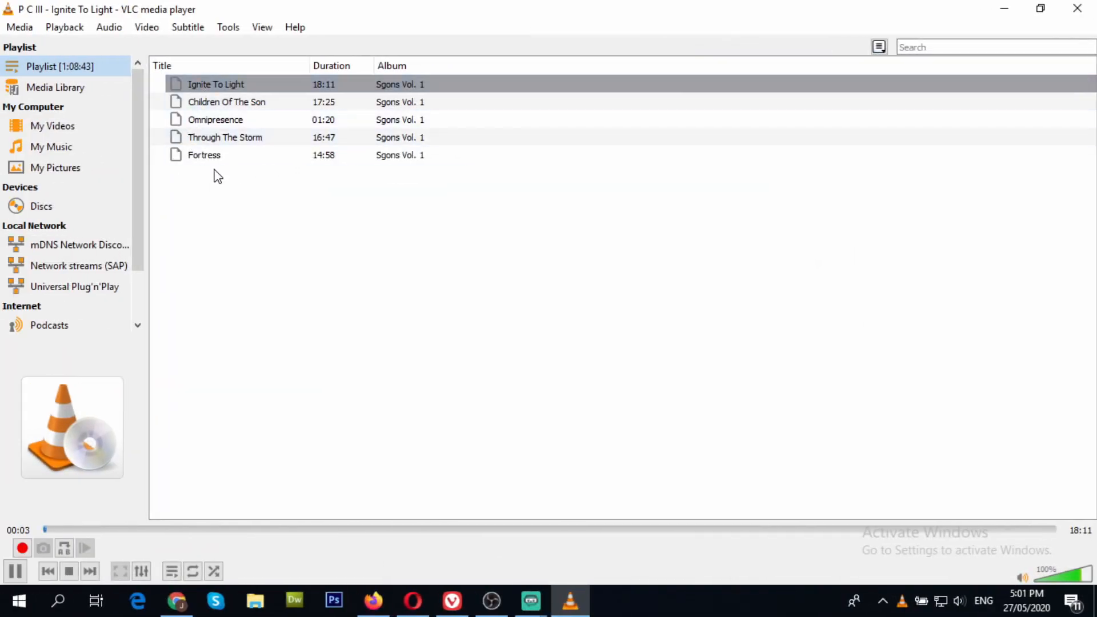
- Reorder the VLC playlist to Fortress, Ignite To Light, Omnipresence, Children Of The Son, Through The Storm
left_click_drag(222, 120, 233, 84)
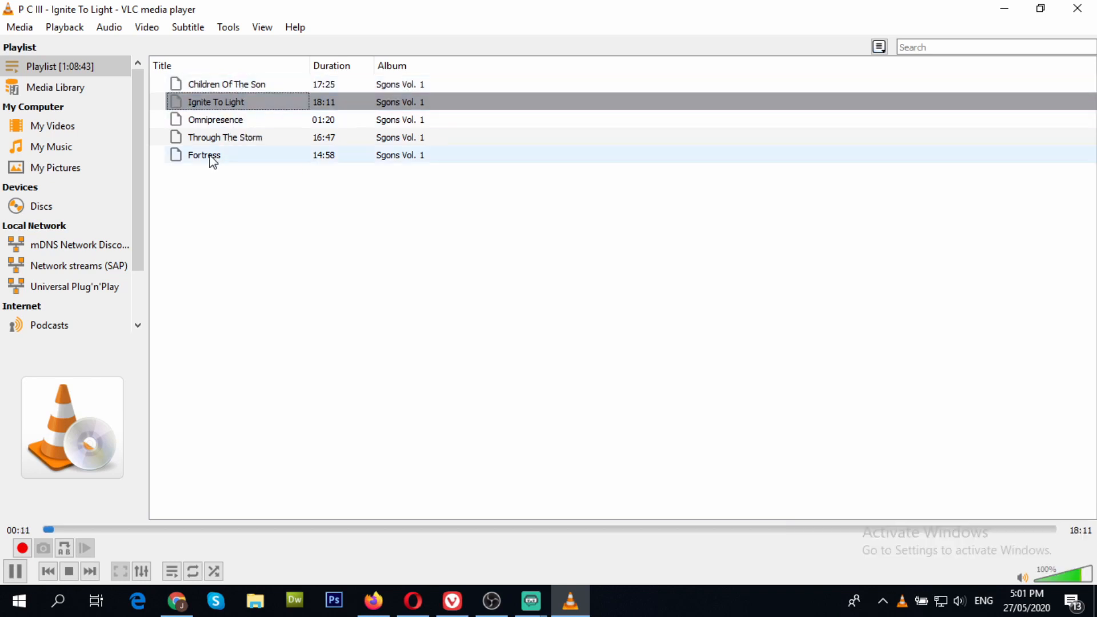
left_click_drag(211, 155, 232, 165)
left_click(194, 84)
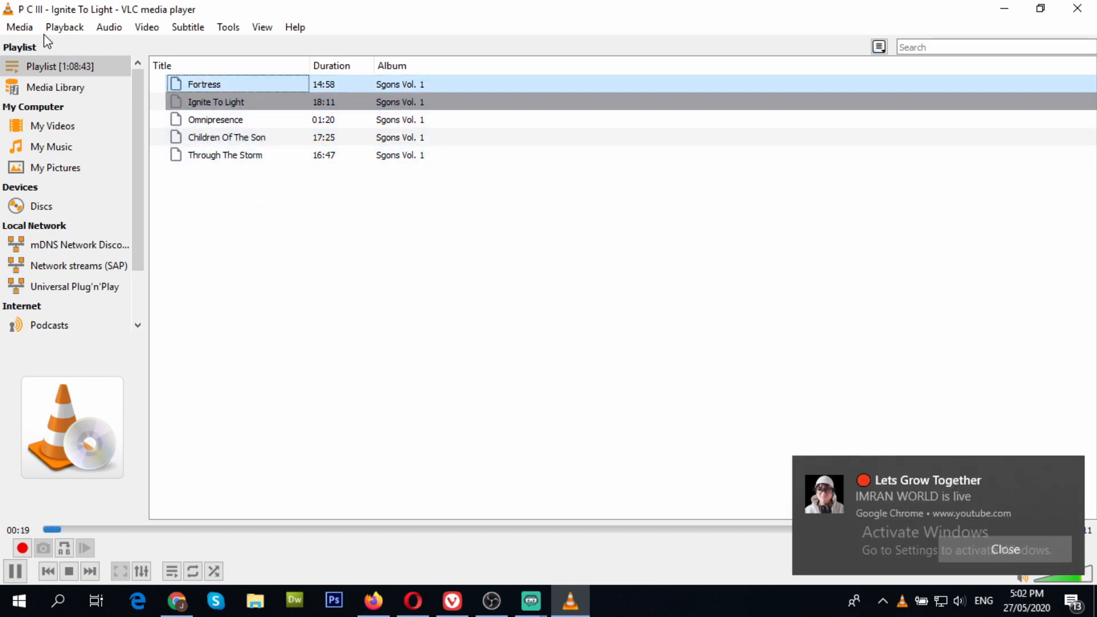
- Start saving the playlist to a file and choose the "music" folder inside "music video LS tutorial" on the Desktop
left_click(20, 26)
left_click(92, 196)
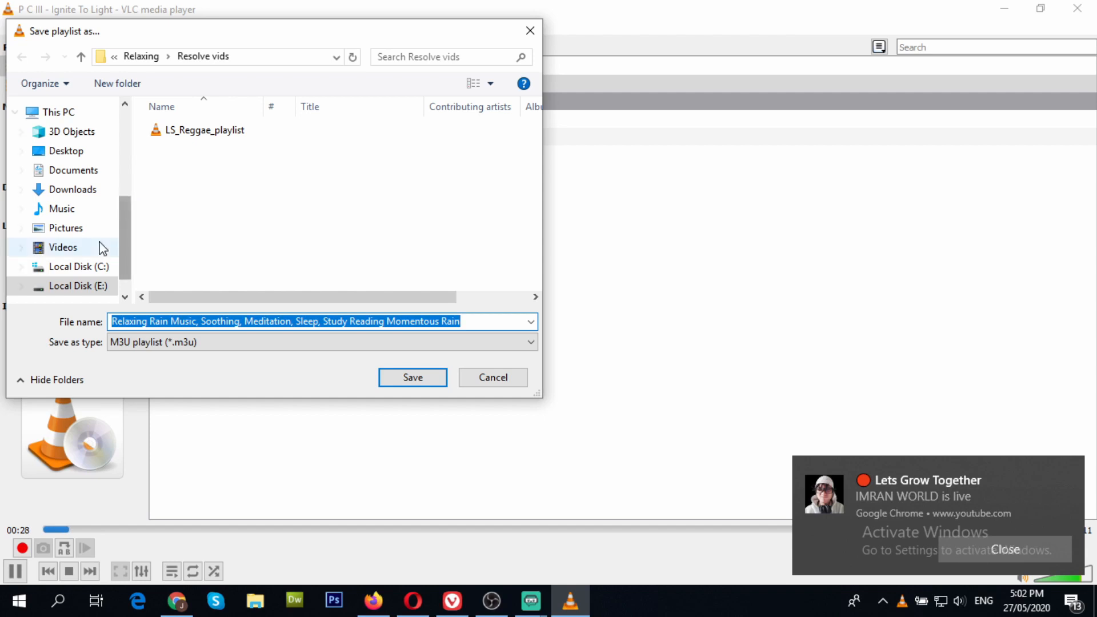
left_click(74, 150)
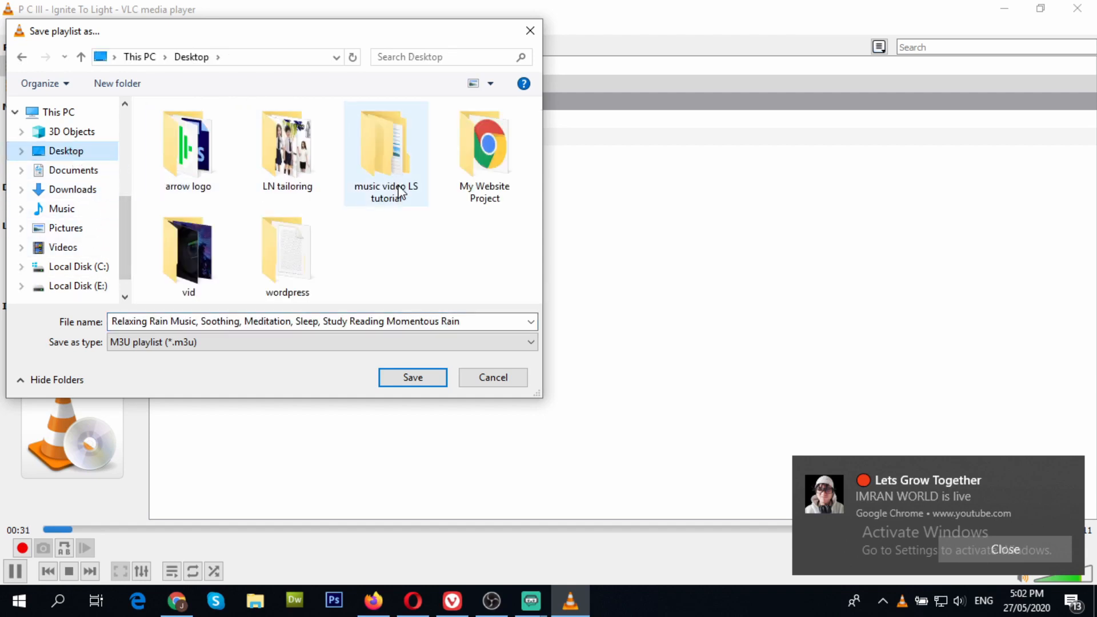
double_click(397, 172)
left_click(167, 135)
double_click(166, 134)
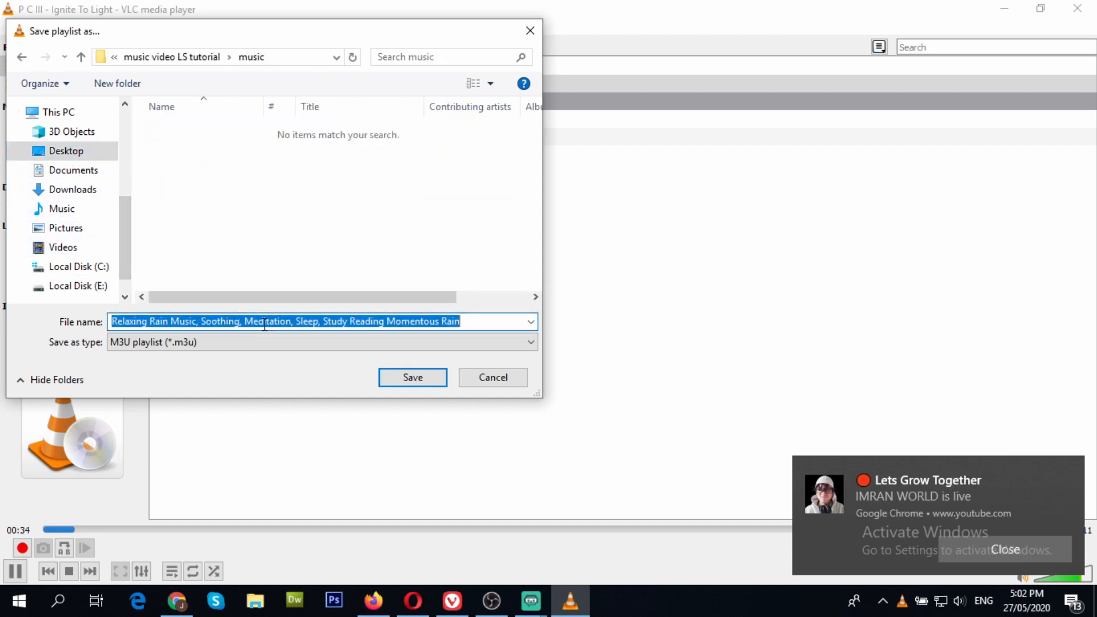
- Save the playlist as "MUSIC PLAYLIST" in M3U format and close VLC media player
type("MUSIC PLAYLIST")
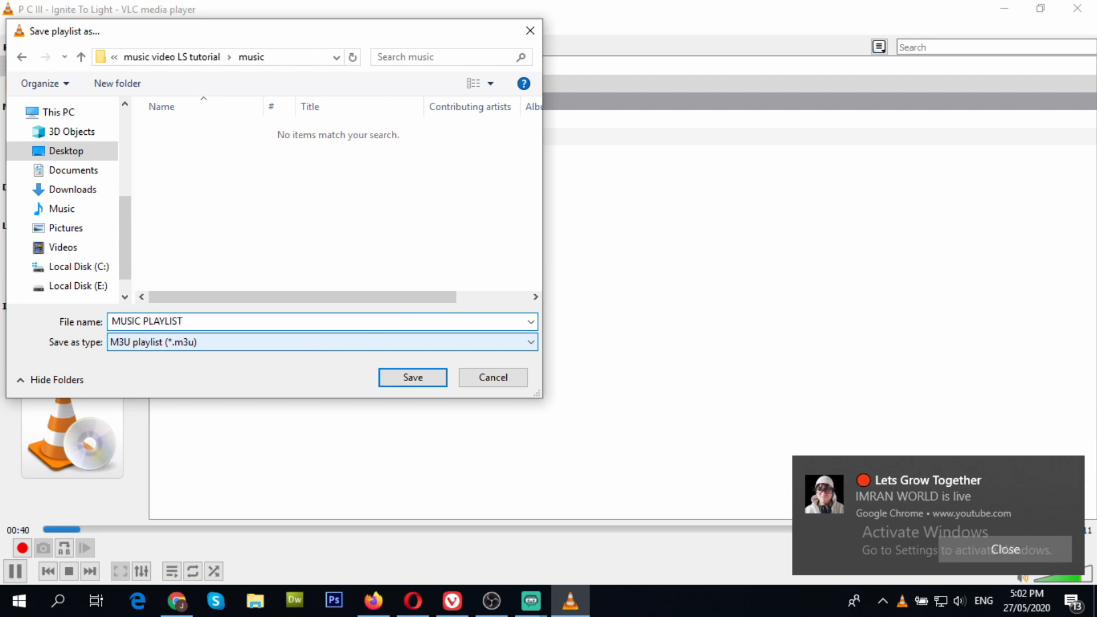
left_click(164, 343)
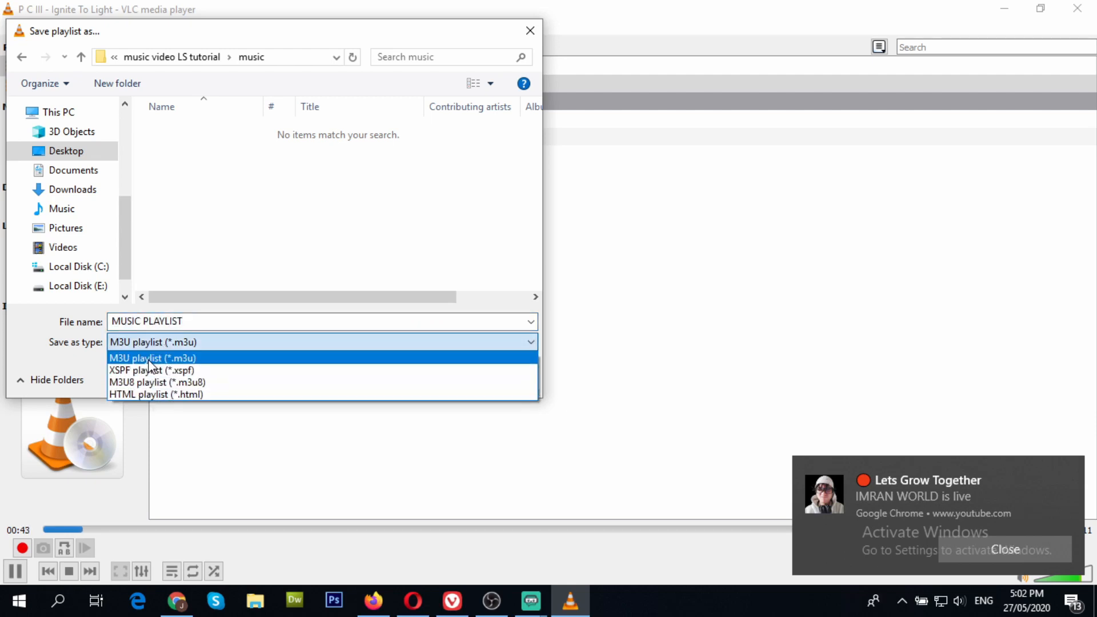
left_click(178, 343)
left_click(403, 379)
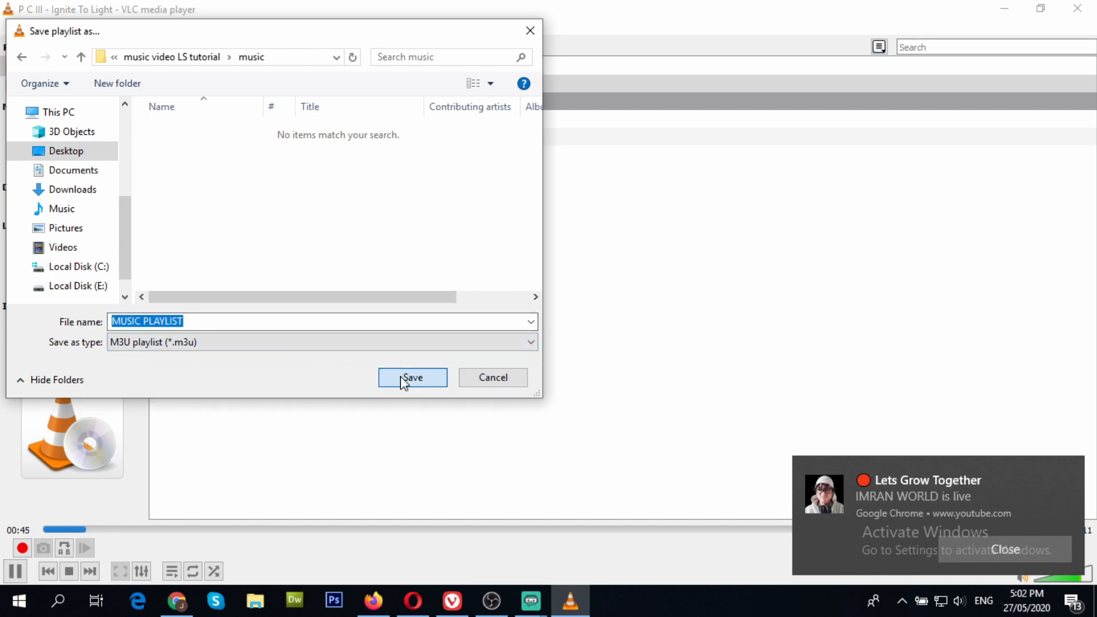
left_click(1003, 549)
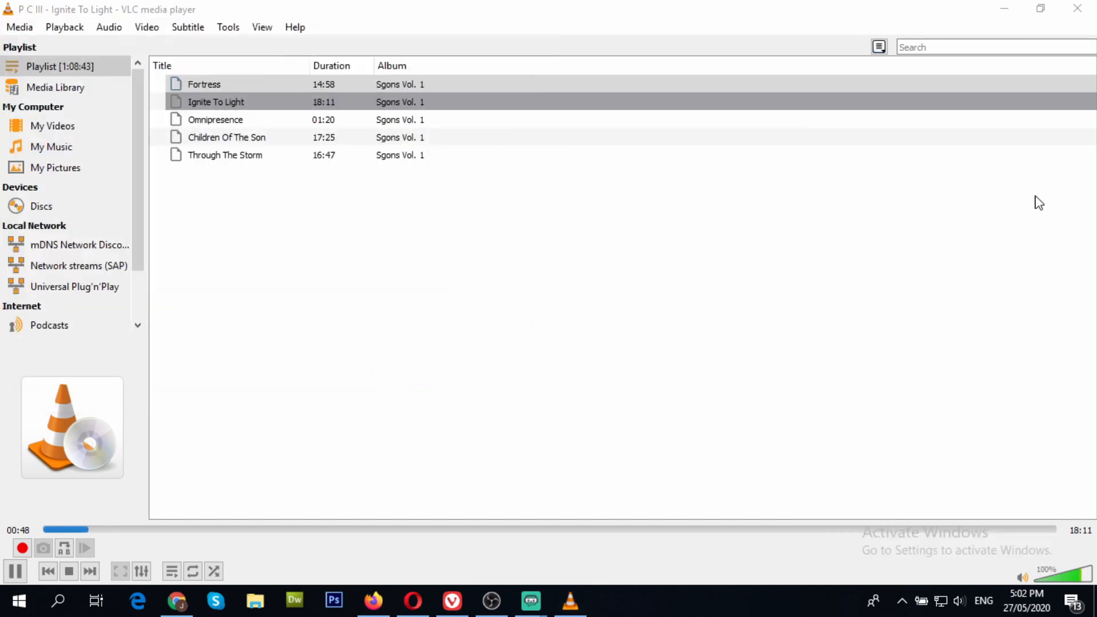
left_click(1076, 8)
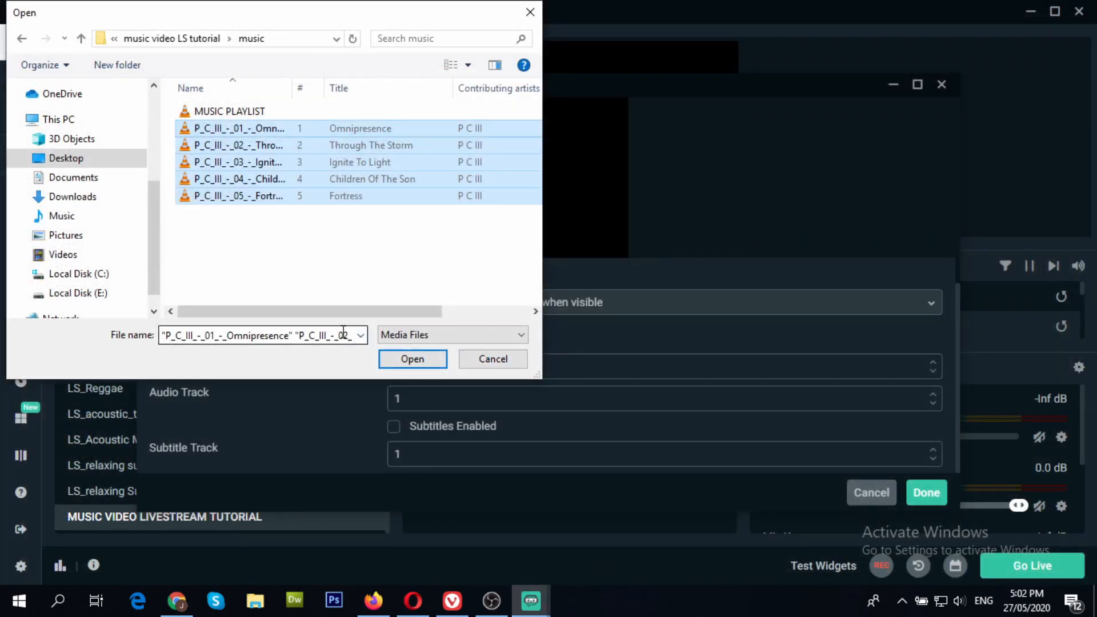
- Load the "MUSIC PLAYLIST" file into the VLC source's playlist and finish the source settings
left_click(220, 196)
left_click(229, 112)
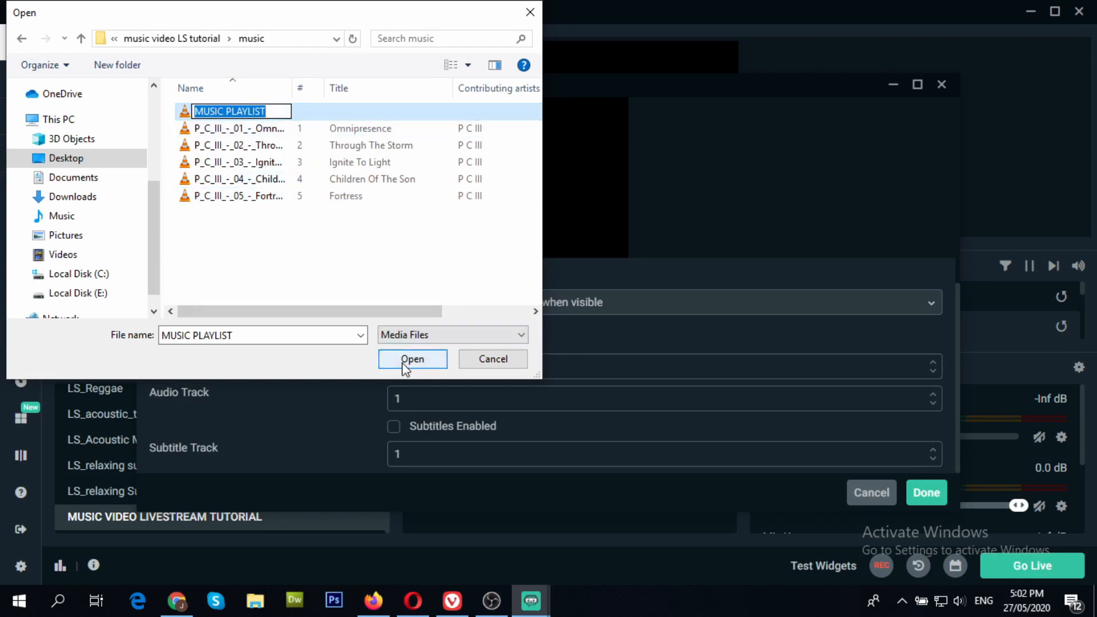
left_click(254, 147)
left_click(244, 113)
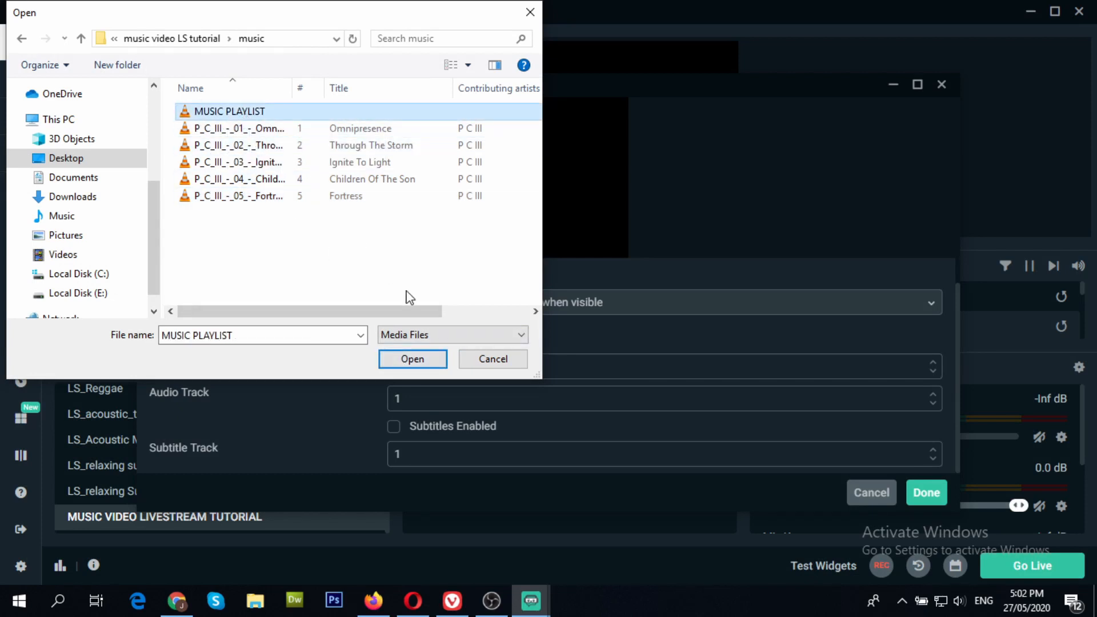
left_click(414, 361)
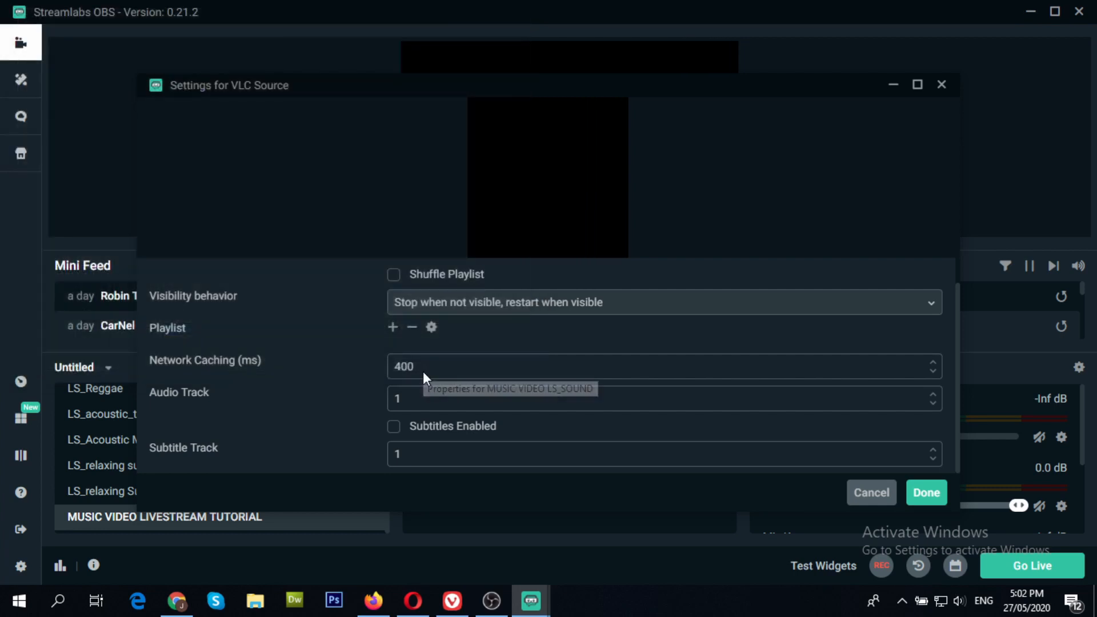
left_click(926, 490)
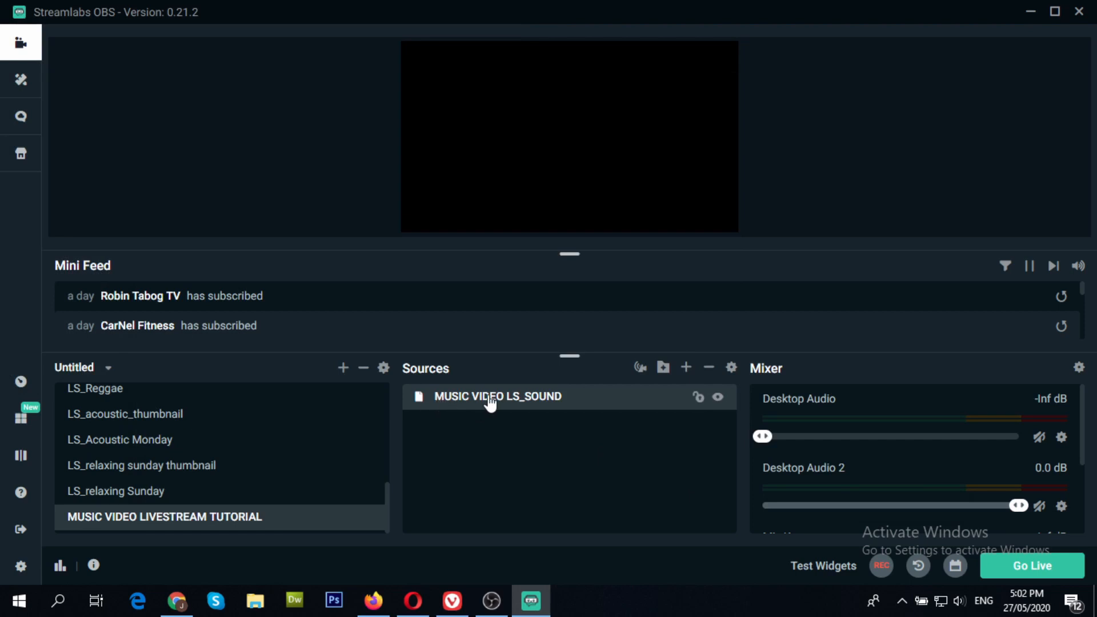
- Lower the MUSIC VIDEO LS_SOUND volume in the mixer to -9.0 dB
left_click(1067, 539)
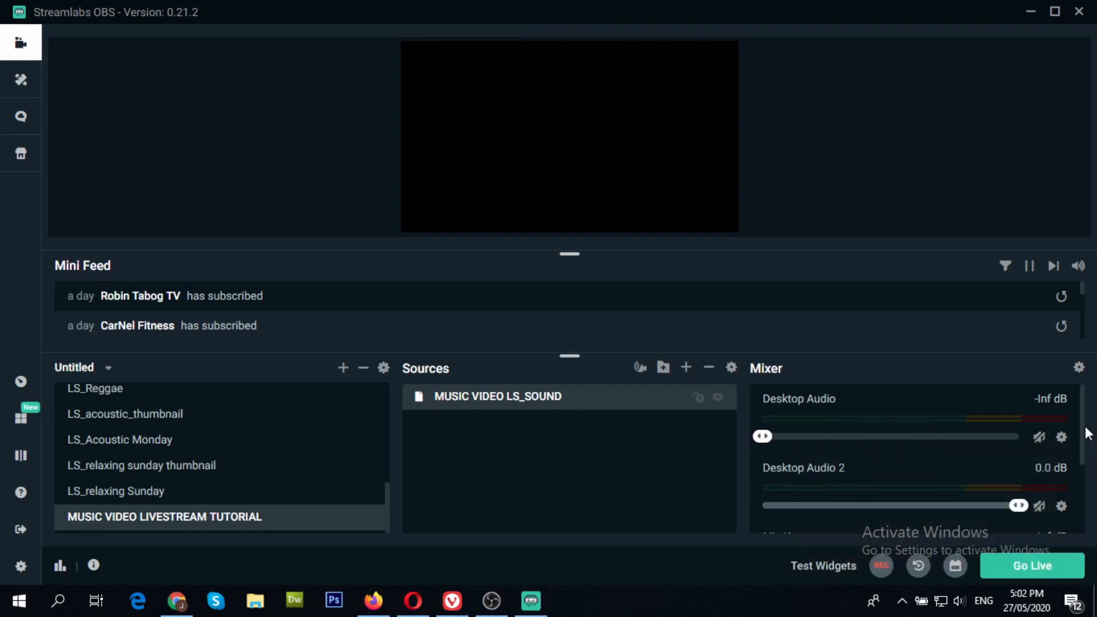
left_click_drag(1085, 429, 1092, 505)
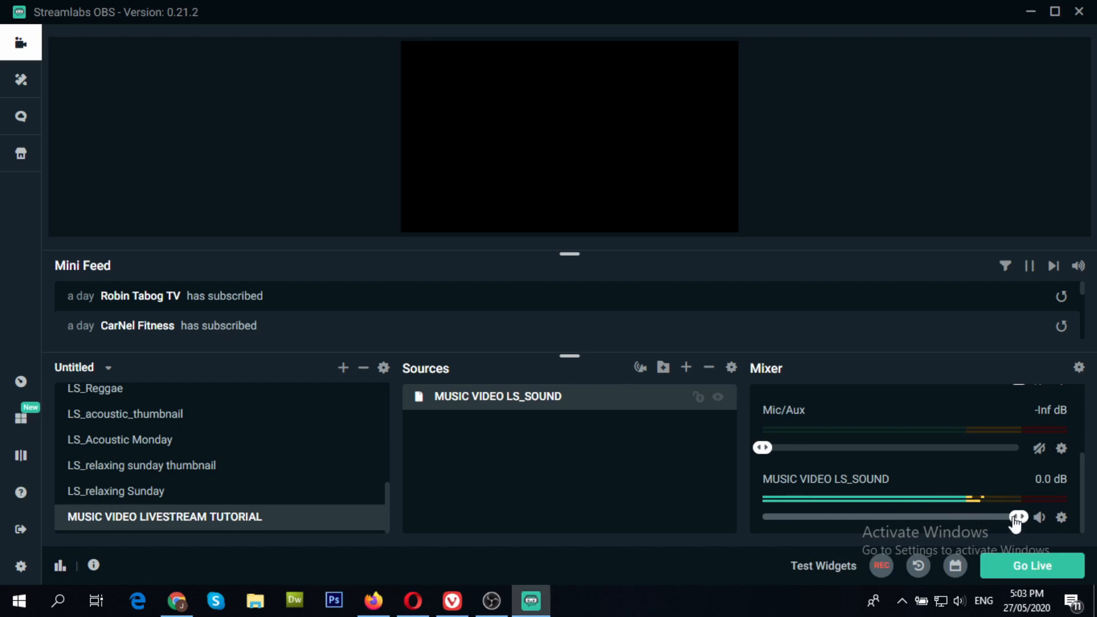
left_click_drag(1021, 524, 956, 523)
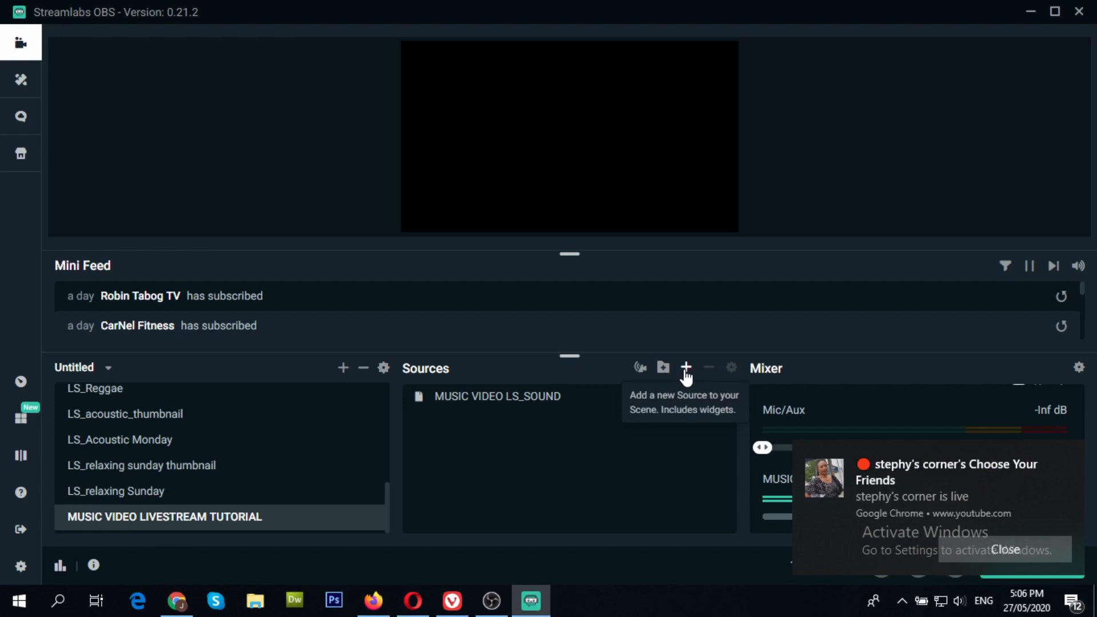
- Start adding another source to the scene with VLC Source as its type, dismissing the desktop notifications
left_click(686, 367)
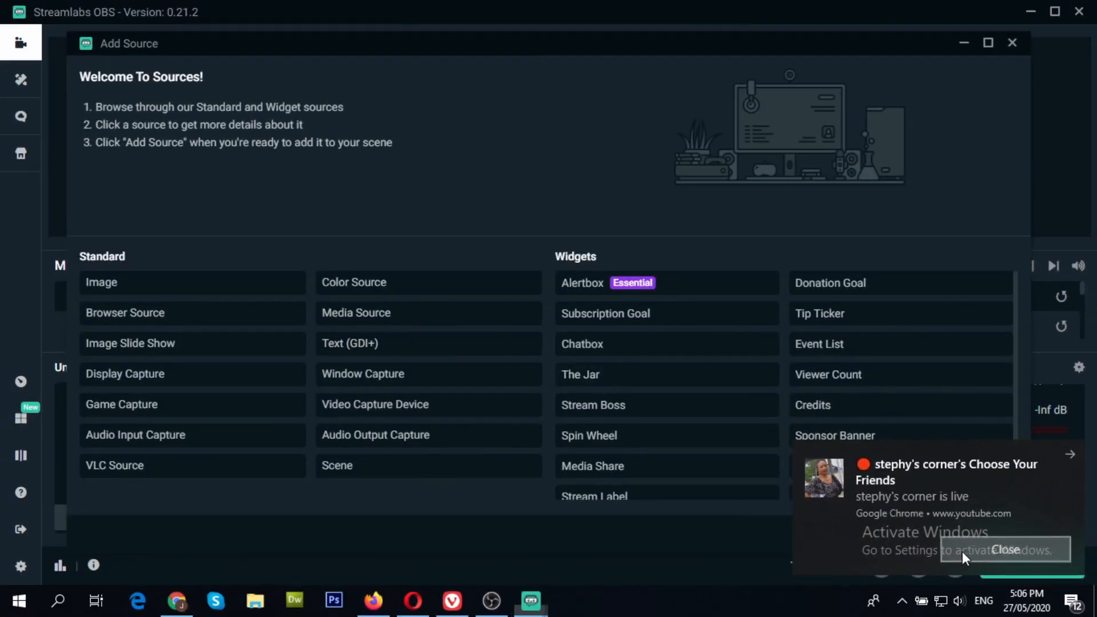
left_click(961, 551)
left_click(118, 467)
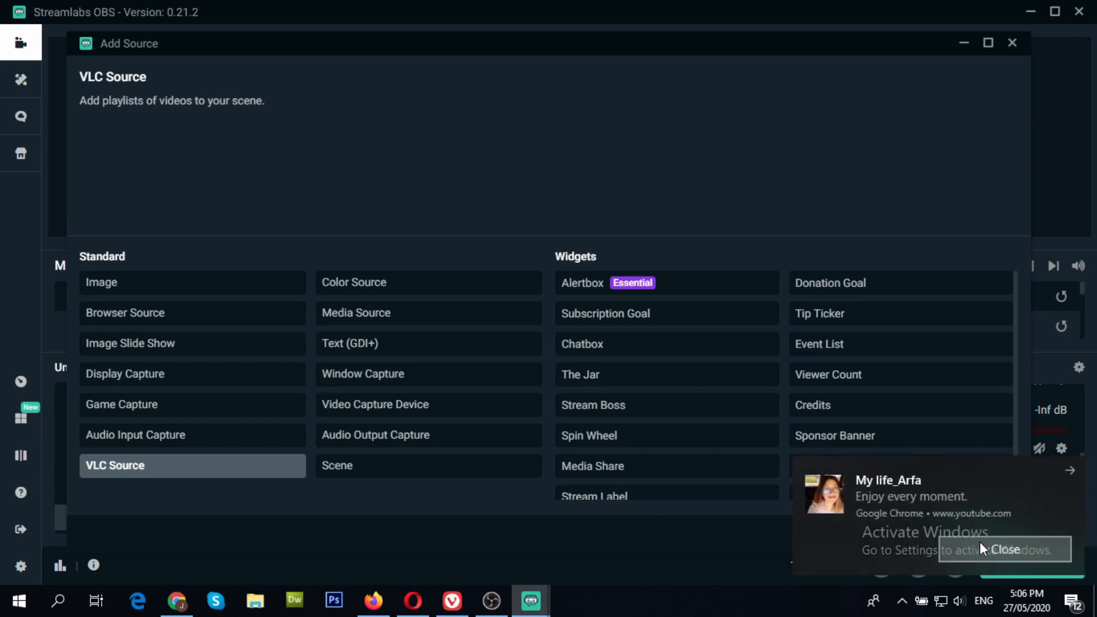
left_click(983, 545)
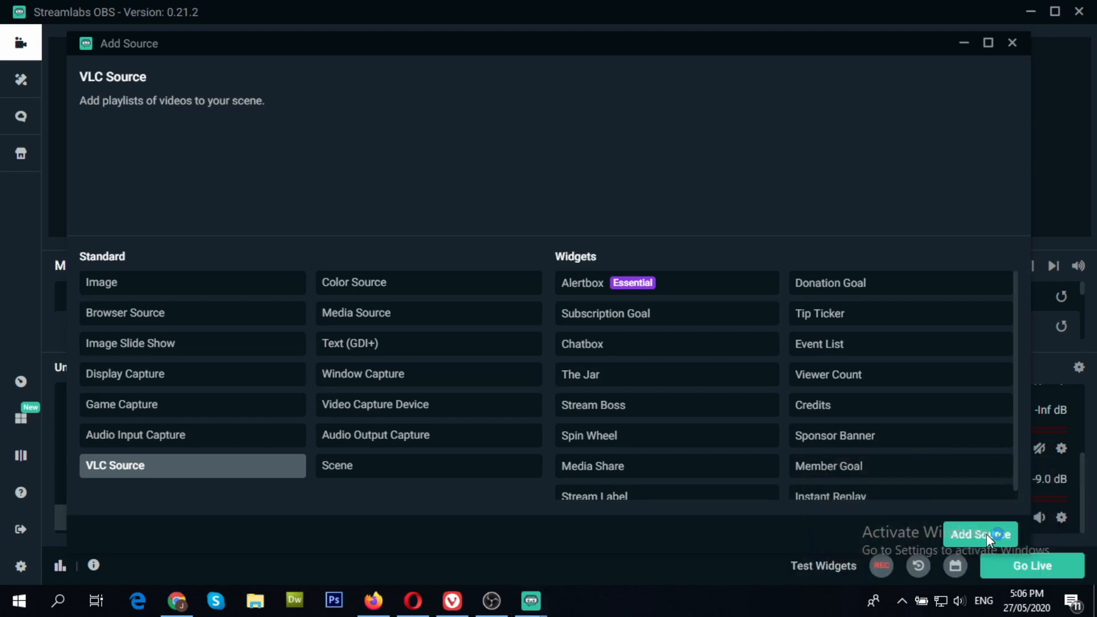
left_click(985, 535)
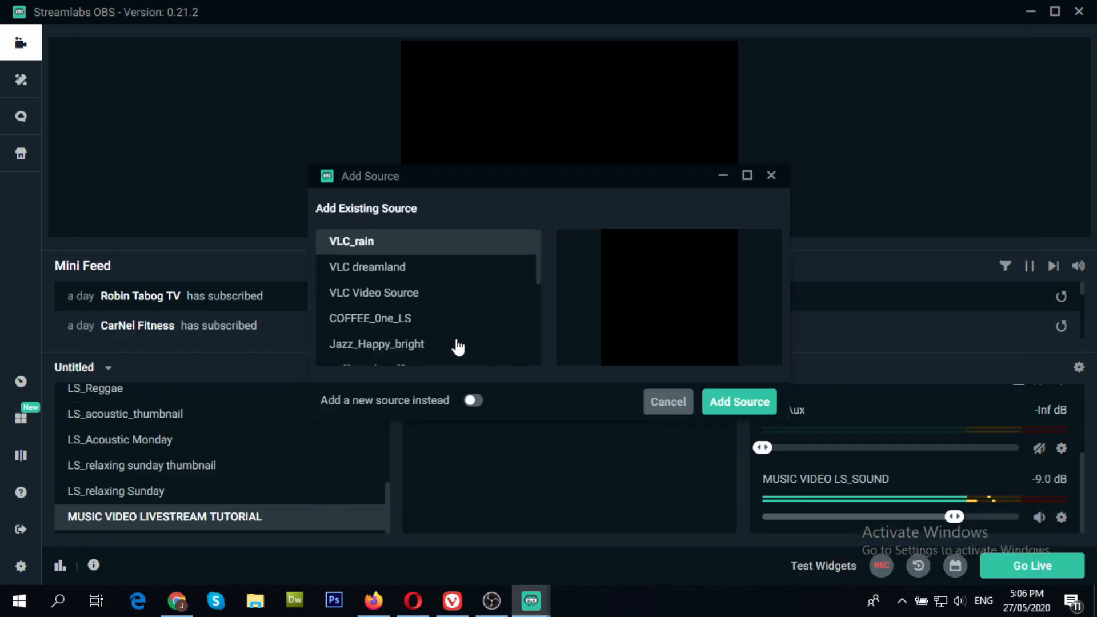
- Create it as a new source named "MUSIC VIDEO LS_VID BACKGROUND" instead of reusing an existing one
left_click(472, 402)
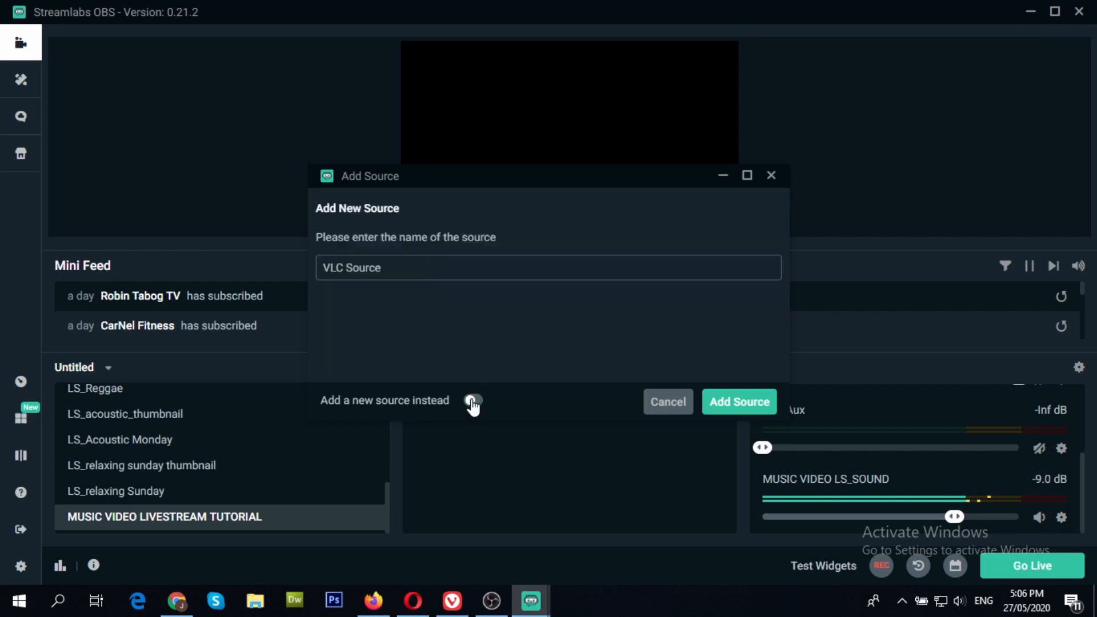
left_click(390, 270)
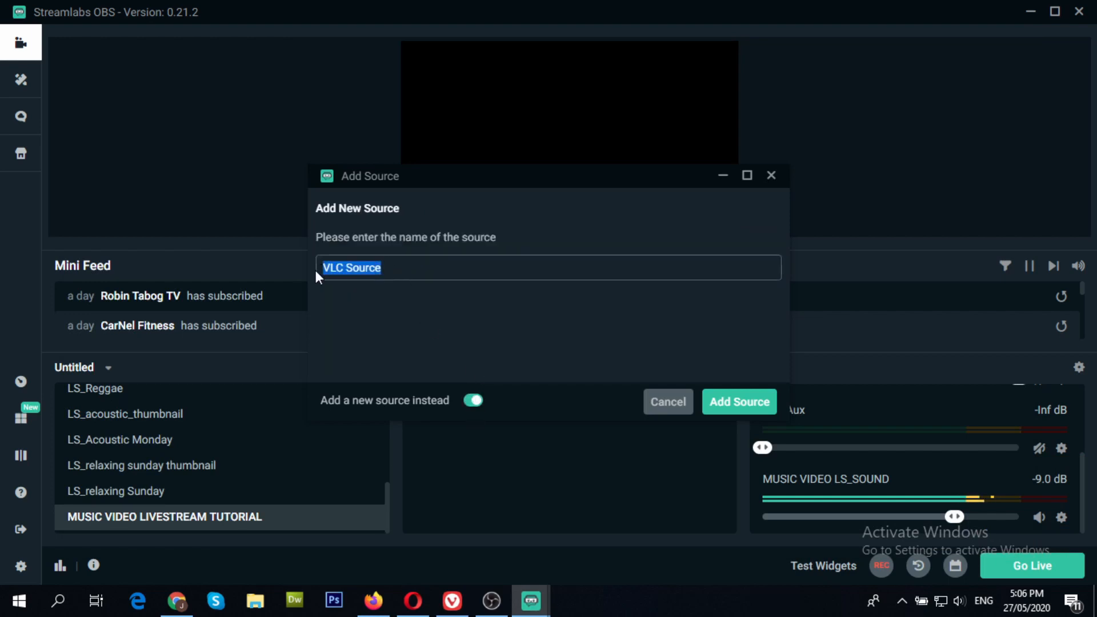
type("MUSIC")
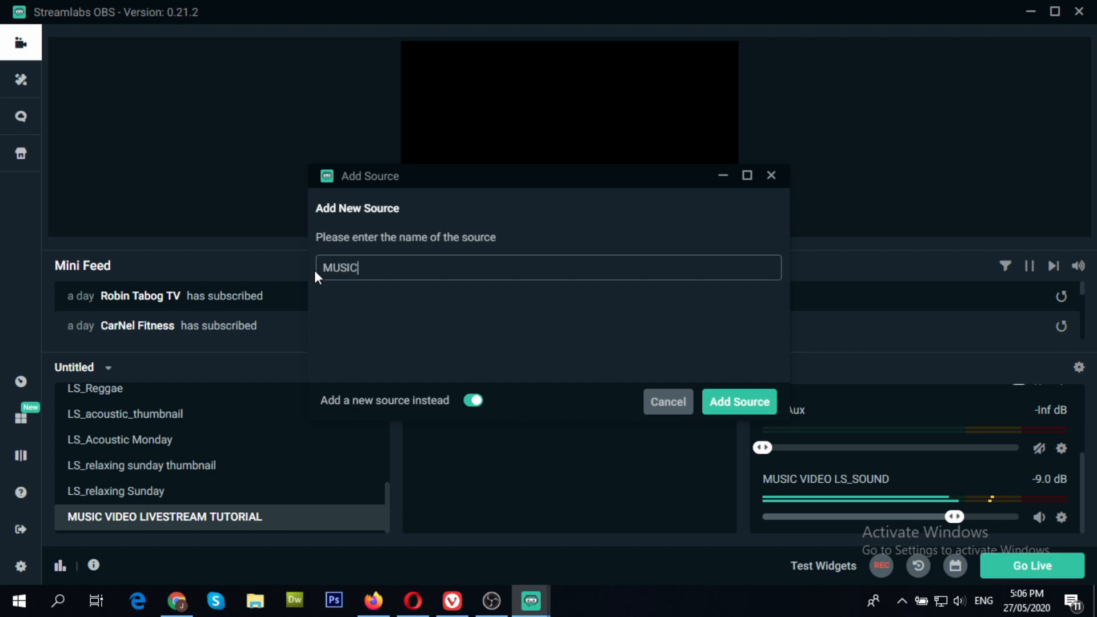
type(" VIDEO LS_VID BACKGROUND")
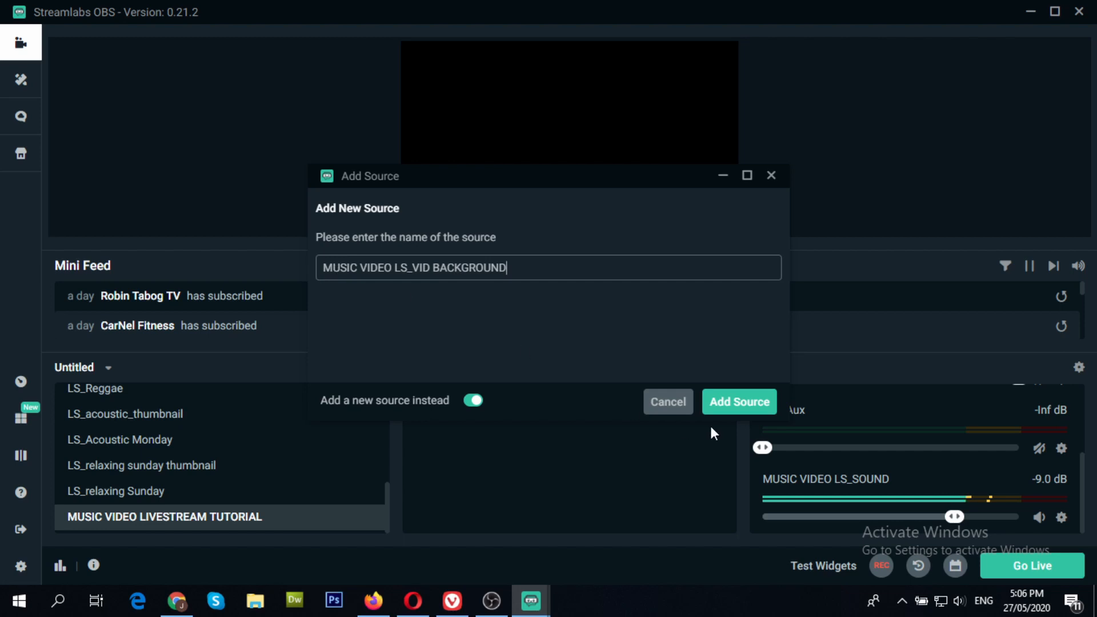
left_click(737, 402)
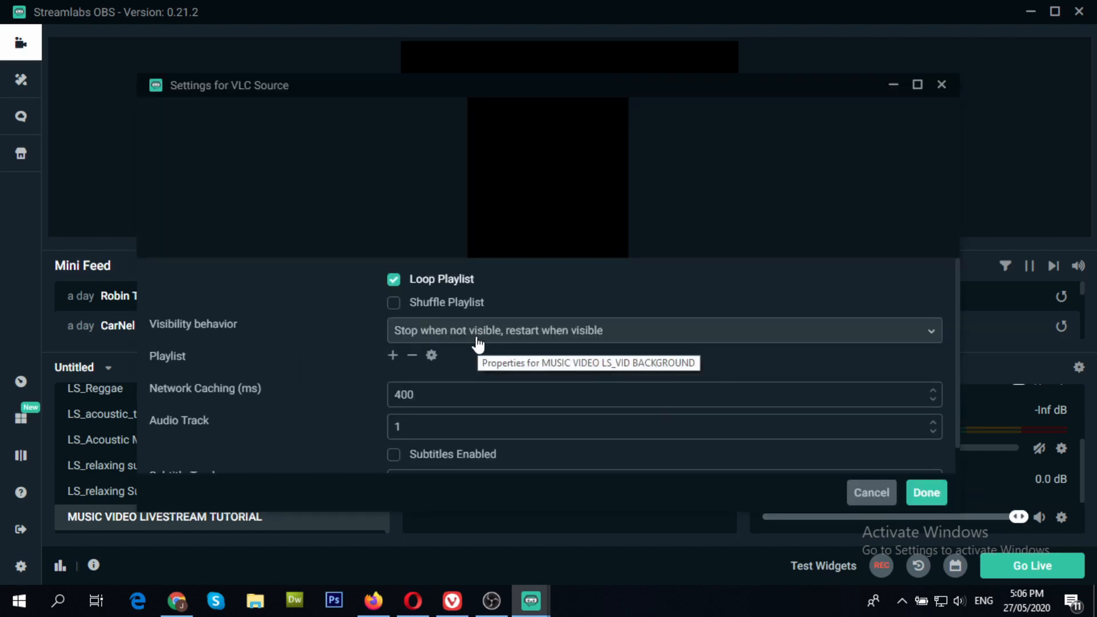
- Start adding files to the new source's playlist and open the "video background" folder inside "music video LS tutorial"
left_click(392, 356)
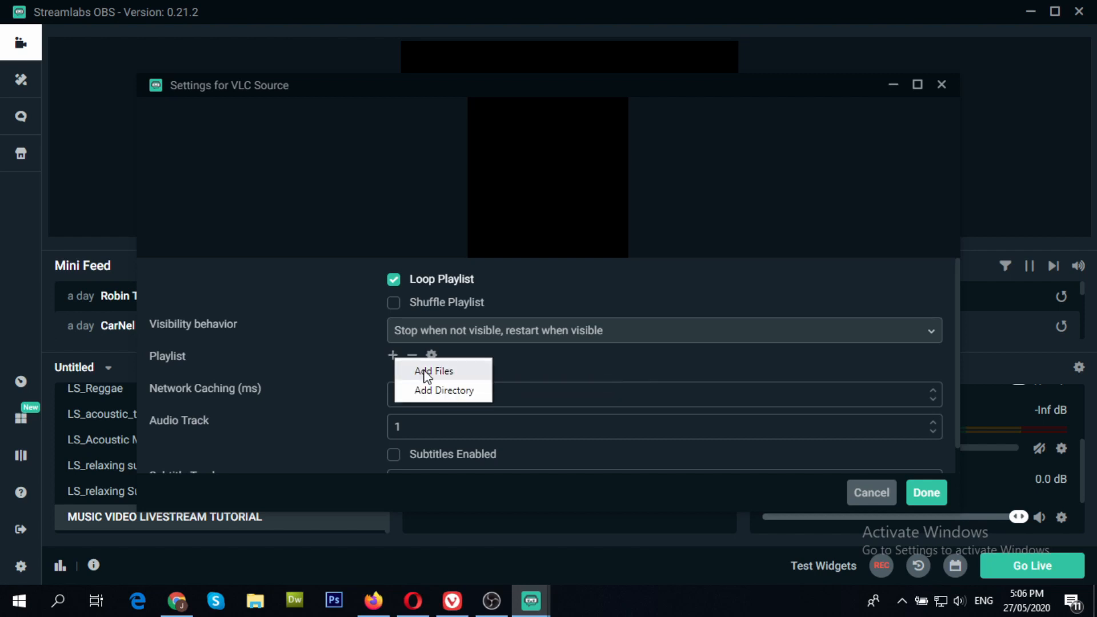
left_click(426, 371)
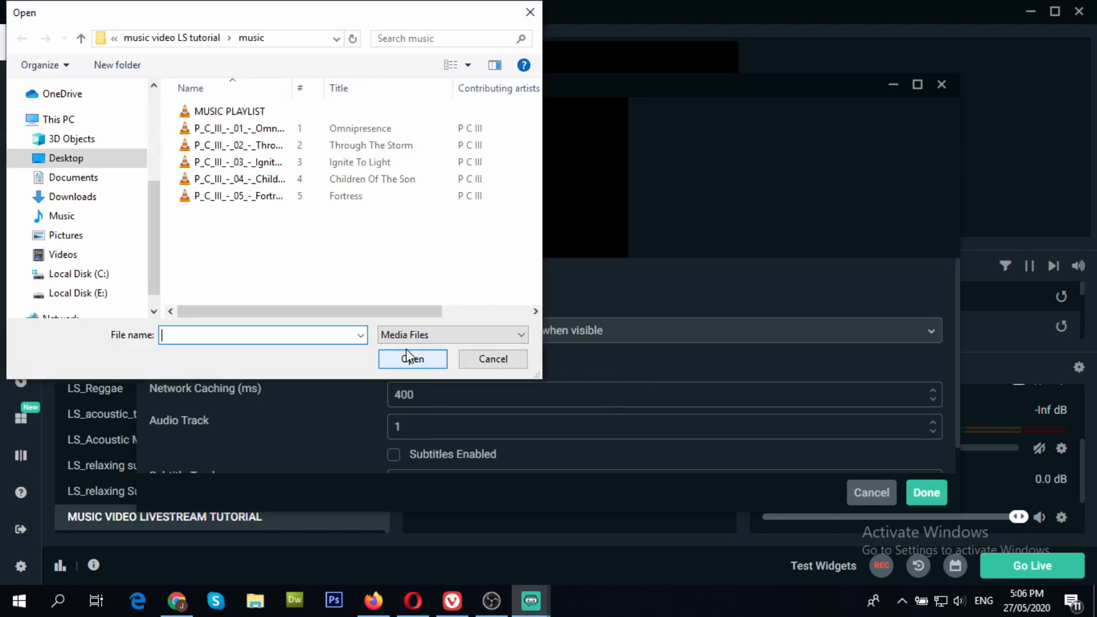
left_click(81, 38)
left_click(207, 135)
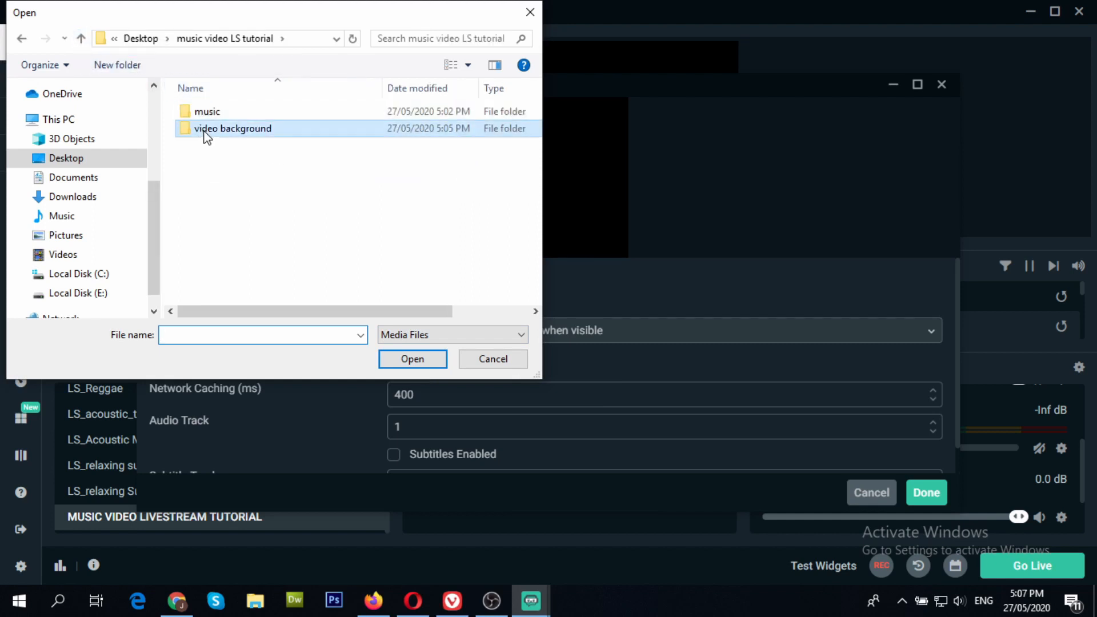
double_click(206, 131)
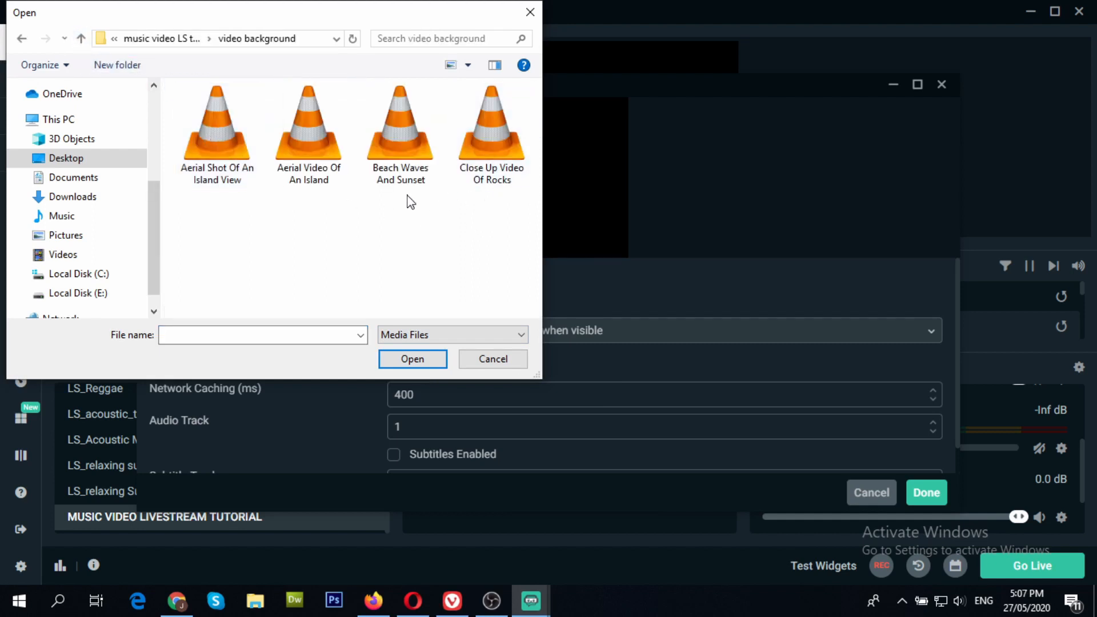
- Select all four background videos and add them to VLC media player's playlist
left_click(219, 139)
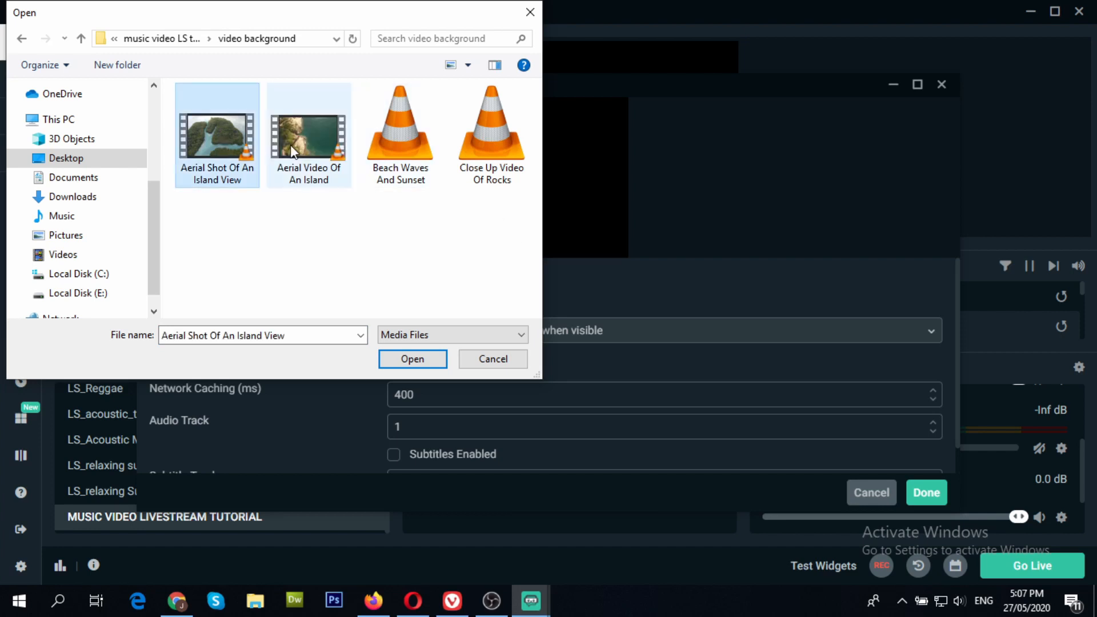
left_click(290, 145)
left_click(400, 143)
left_click(217, 137)
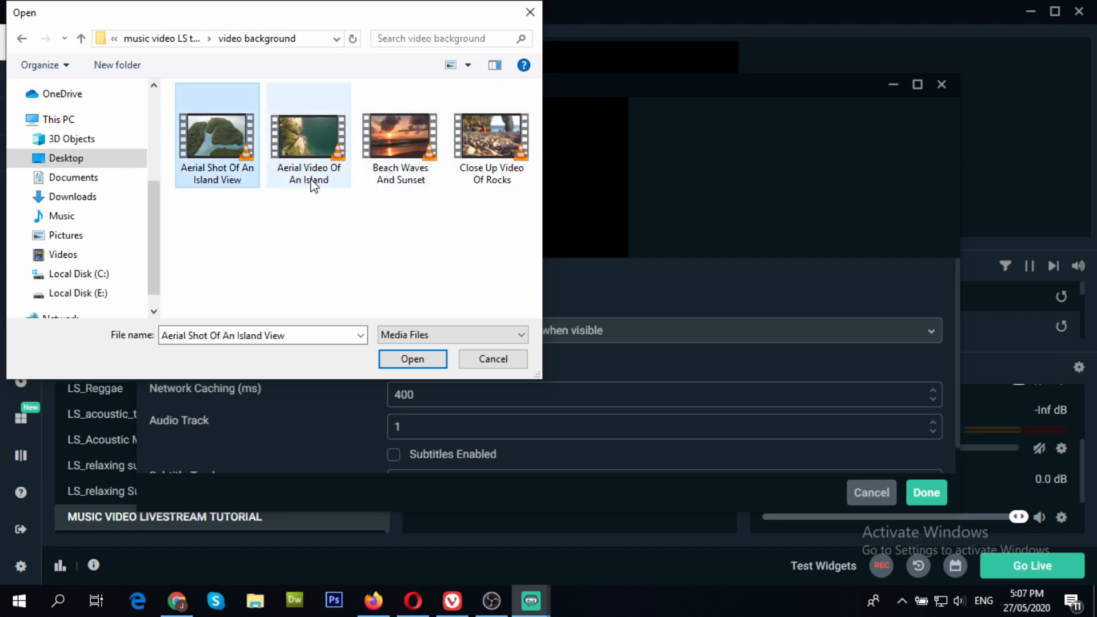
left_click_drag(502, 234, 231, 128)
right_click(231, 128)
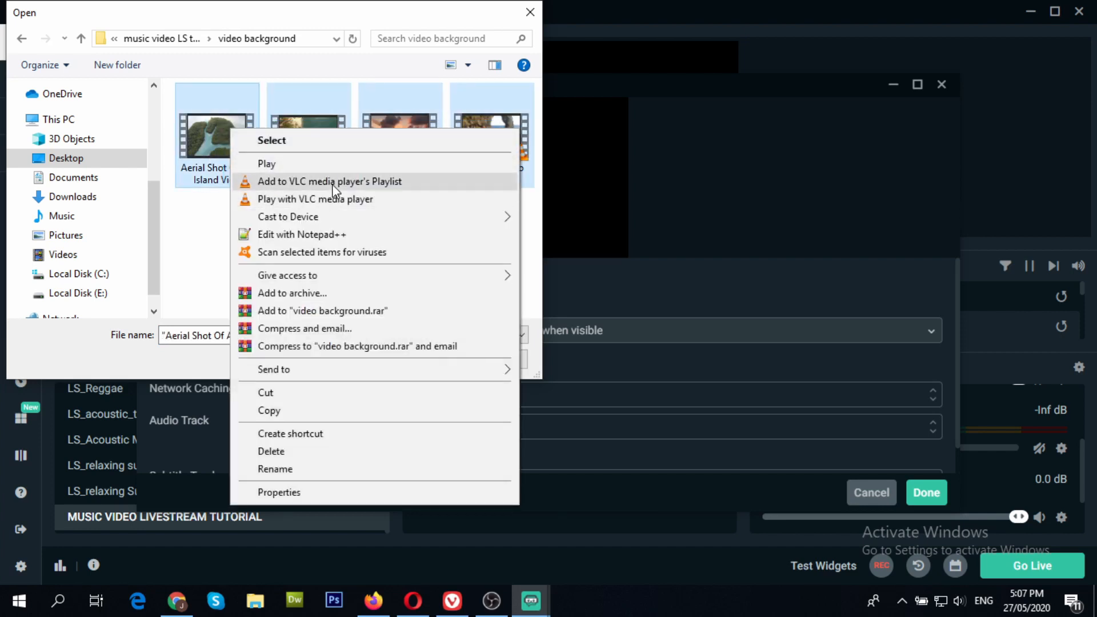
left_click(349, 183)
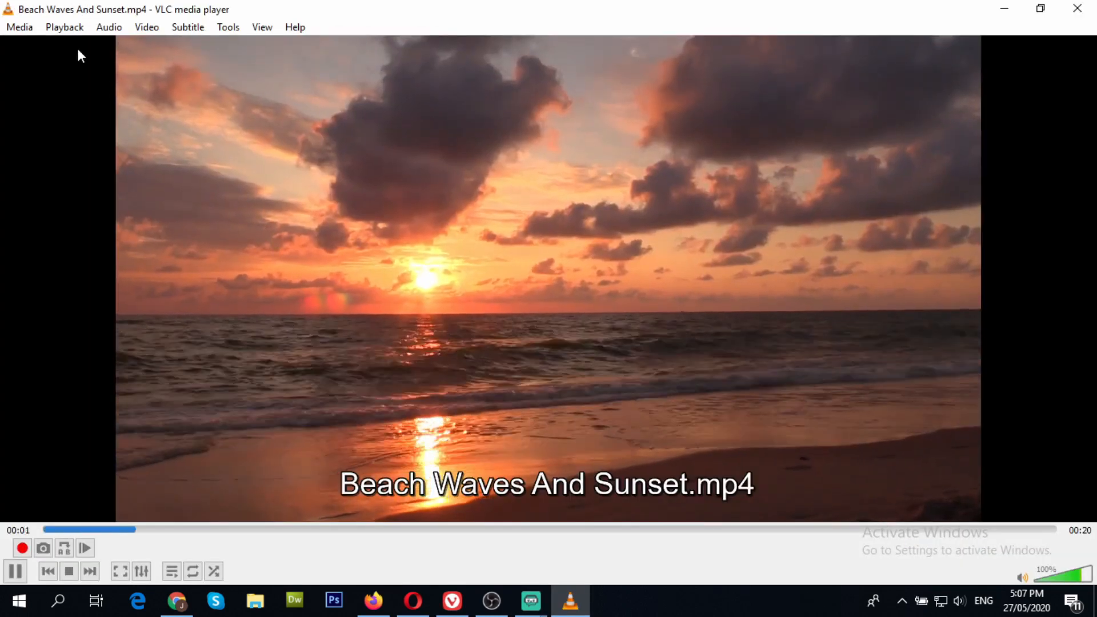
- Show the playlist view in VLC media player
left_click(28, 33)
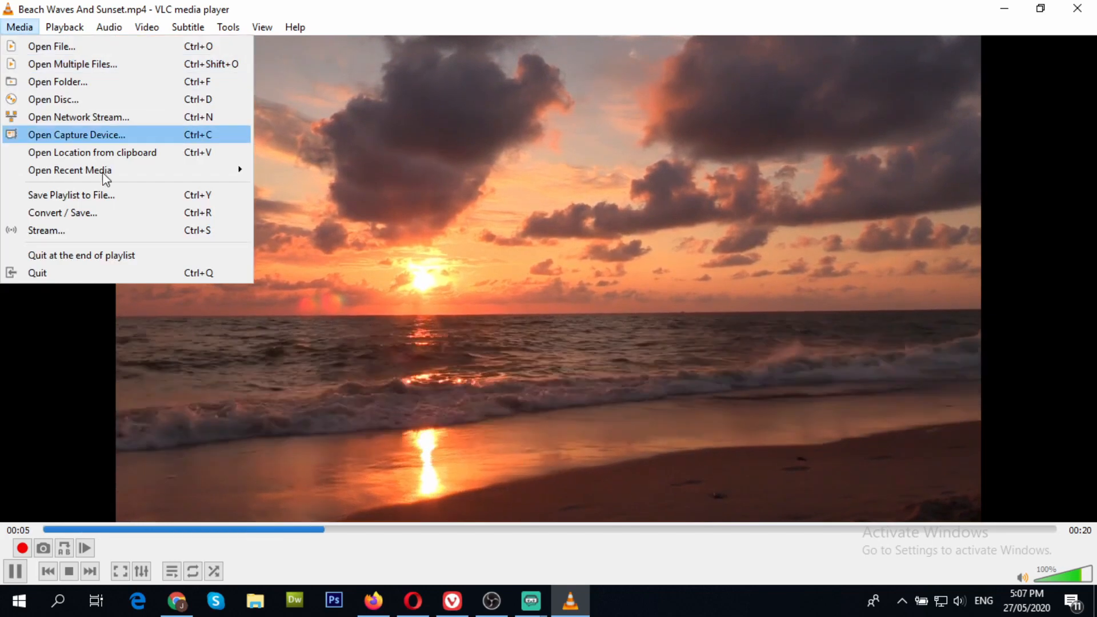
left_click(434, 280)
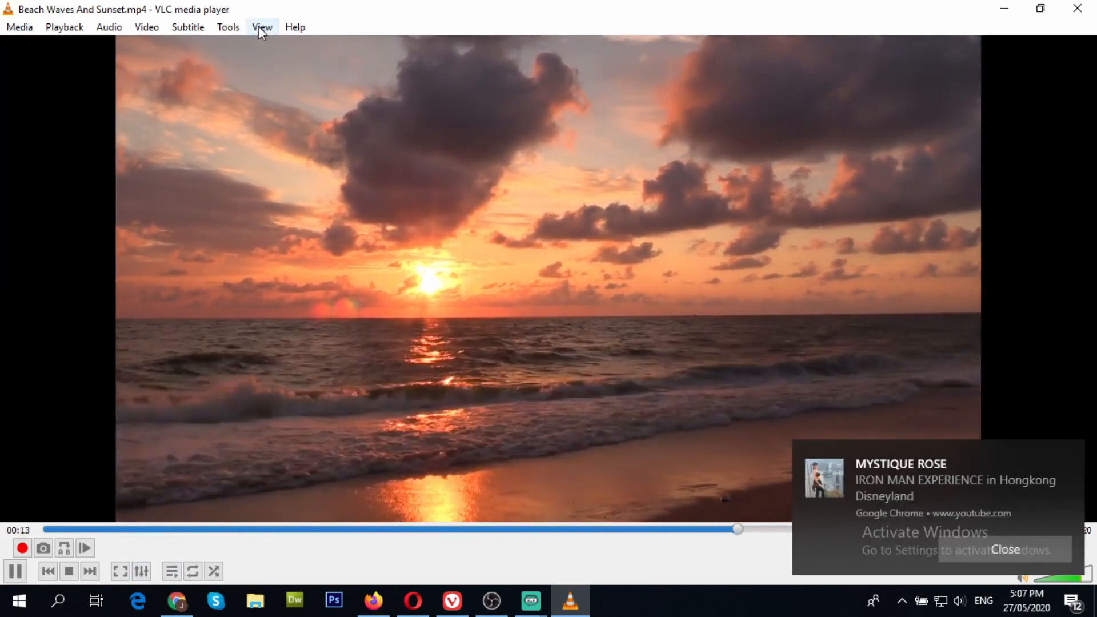
left_click(261, 26)
left_click(280, 46)
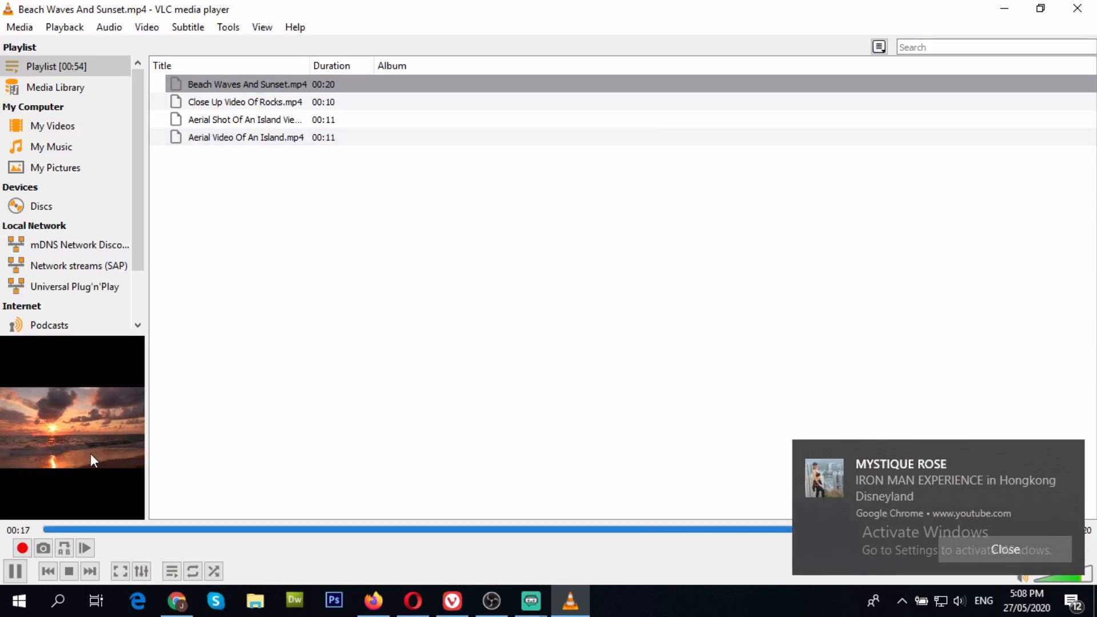
- Start saving the video playlist to a file and choose the "video background" folder inside "music video LS tutorial" on the Desktop
left_click(20, 28)
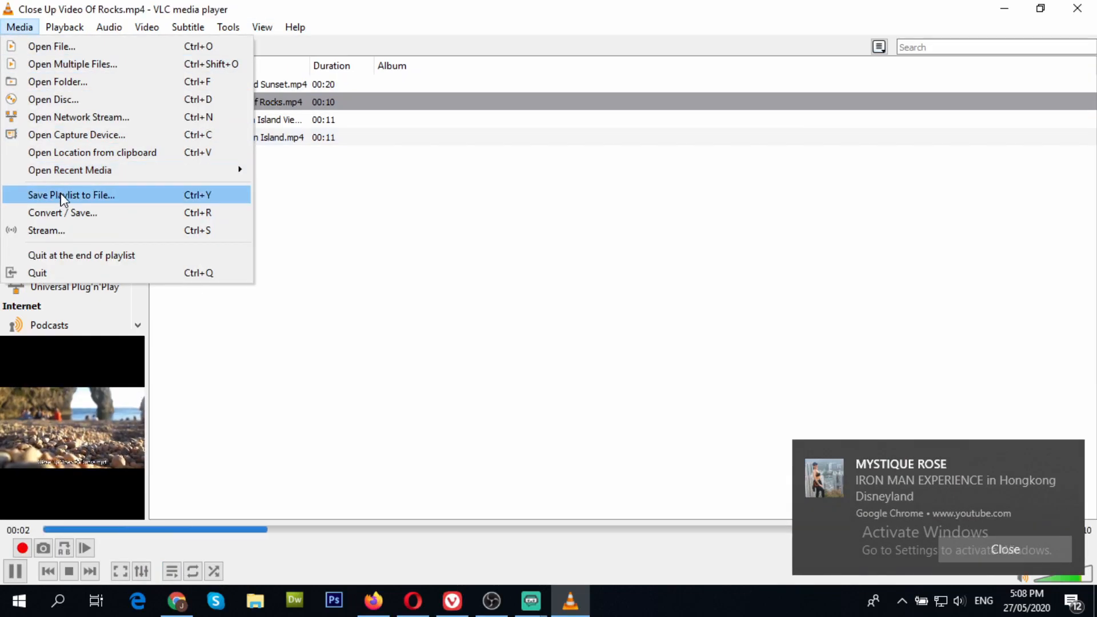
left_click(64, 197)
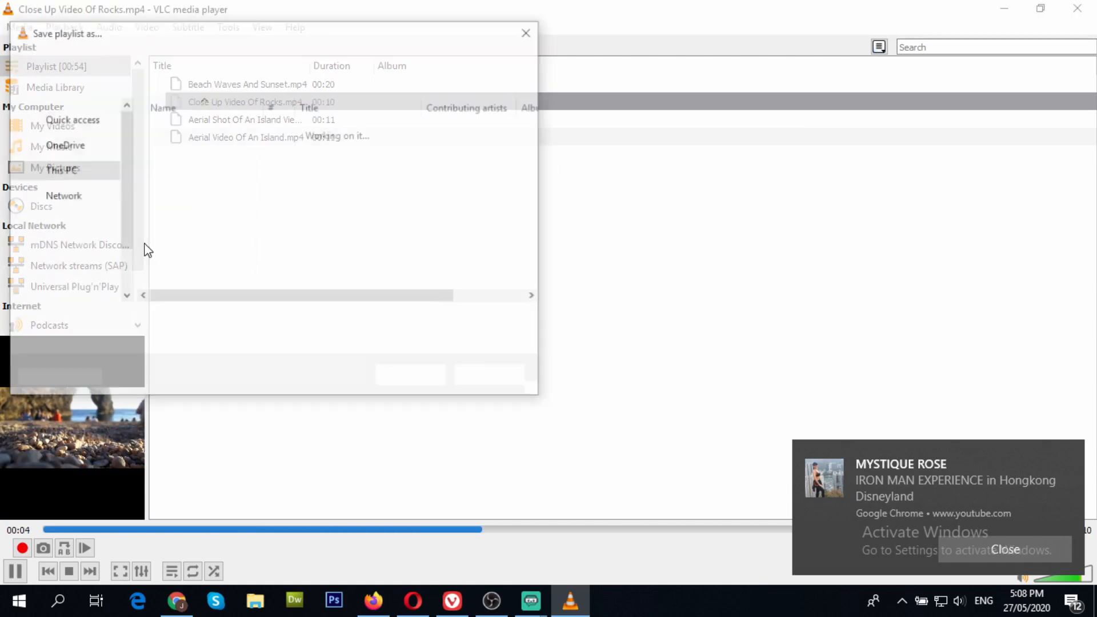
left_click(74, 152)
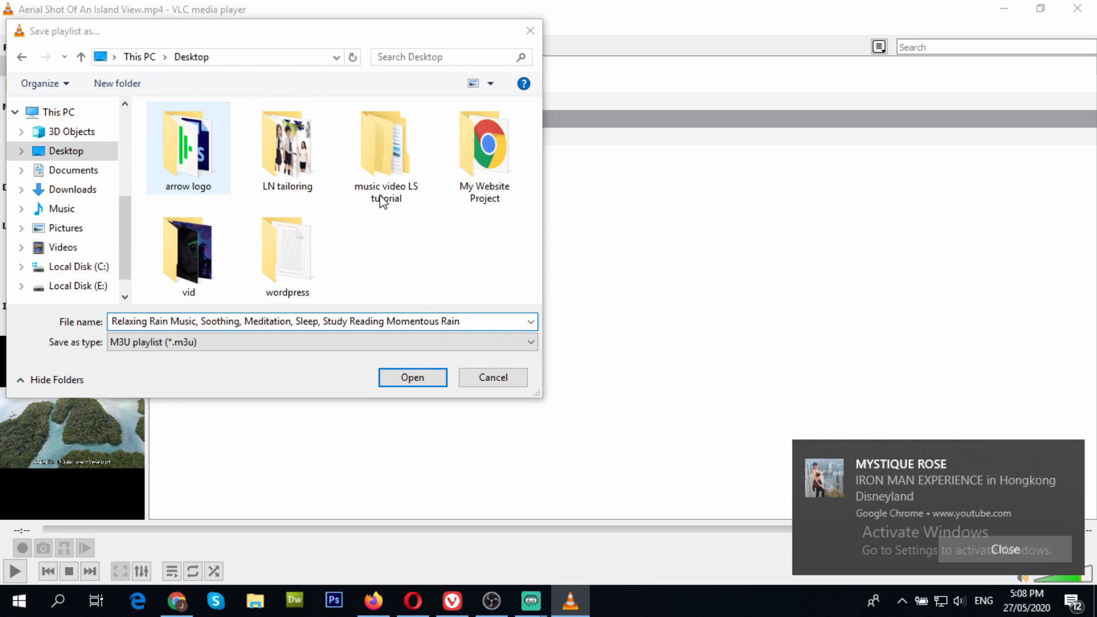
double_click(382, 201)
double_click(208, 147)
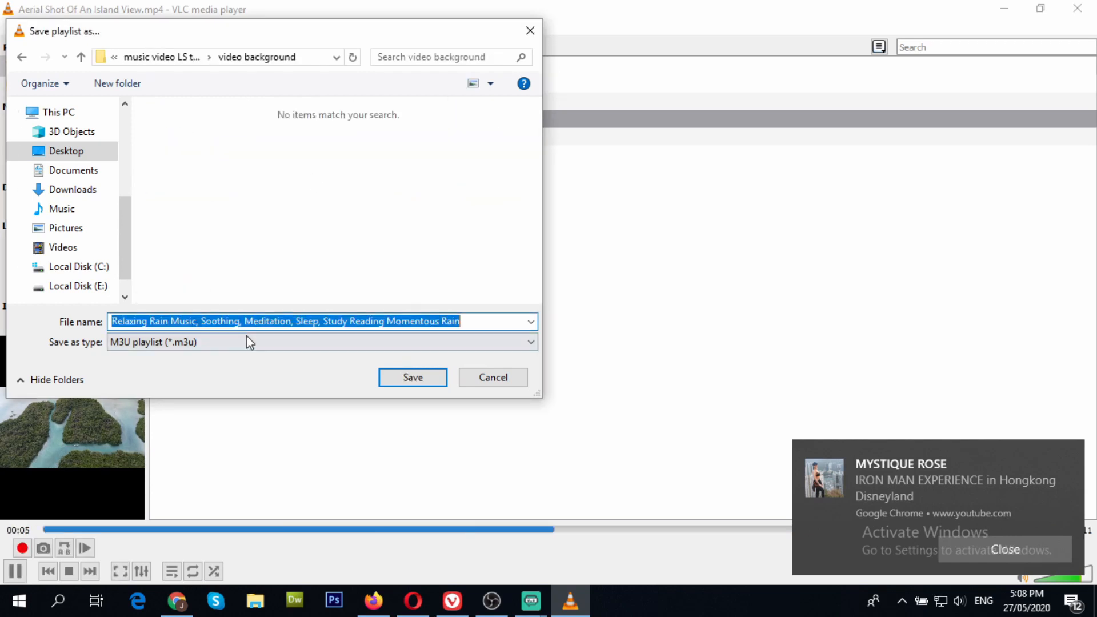
- Save the playlist as "VIDEO BACKGROUND" in M3U format, dismiss the notification and close VLC media player
type("VID")
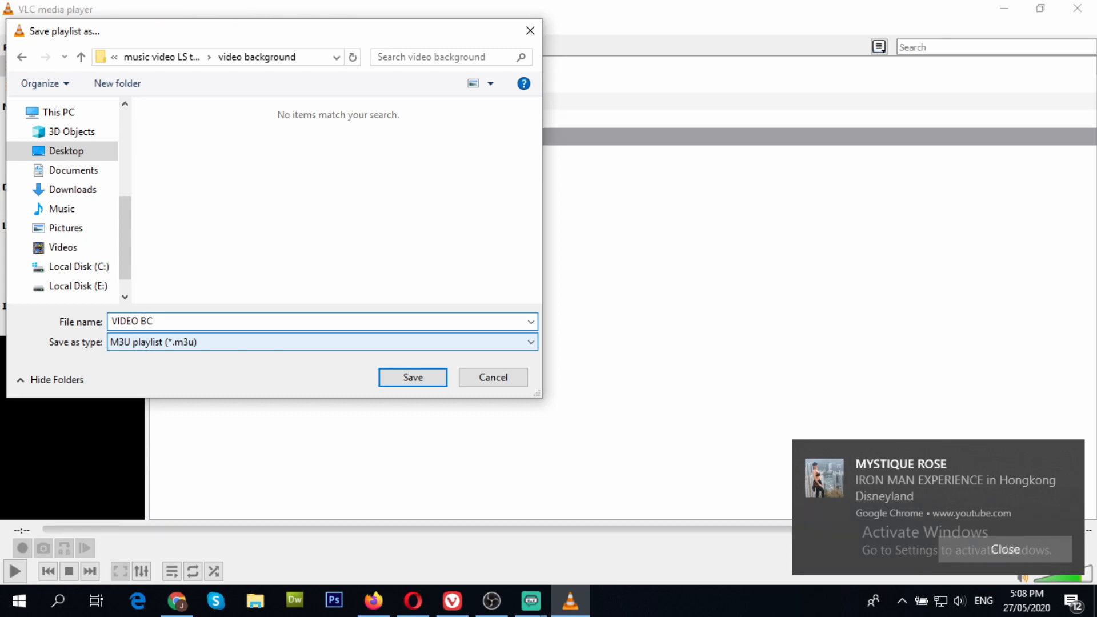
type("EO BAC")
key("BackSpace")
type("ACKGROUND")
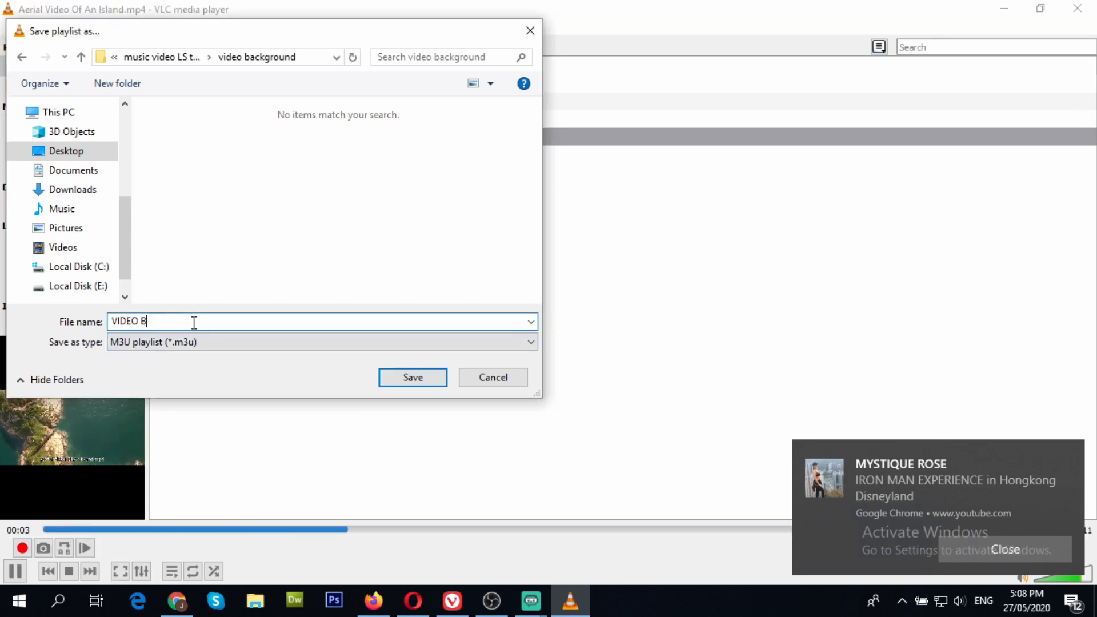
left_click(417, 382)
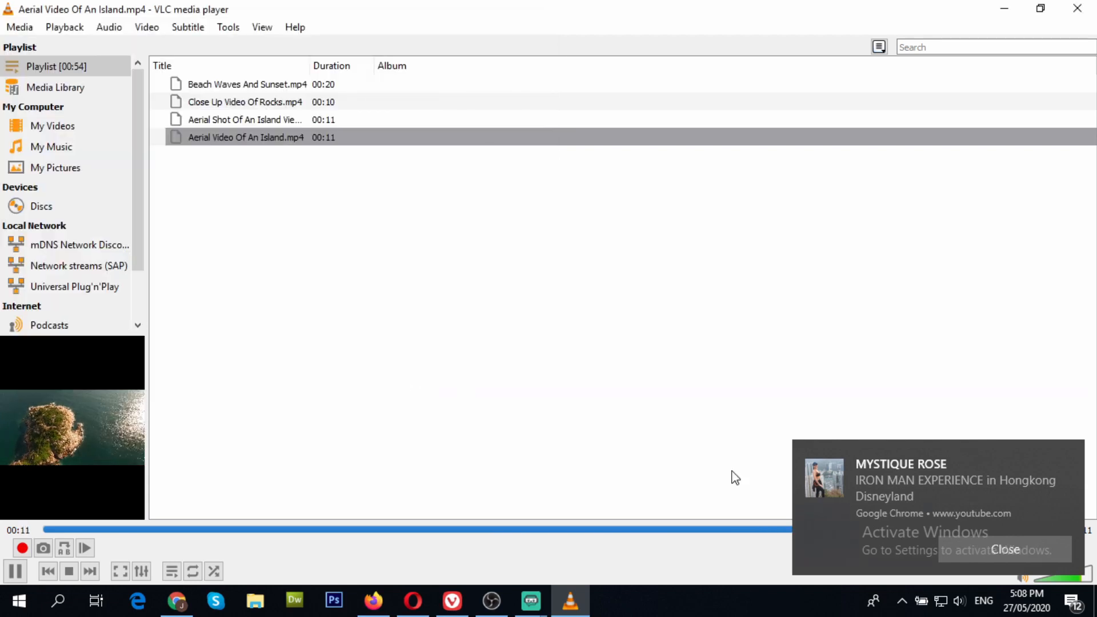
left_click(979, 549)
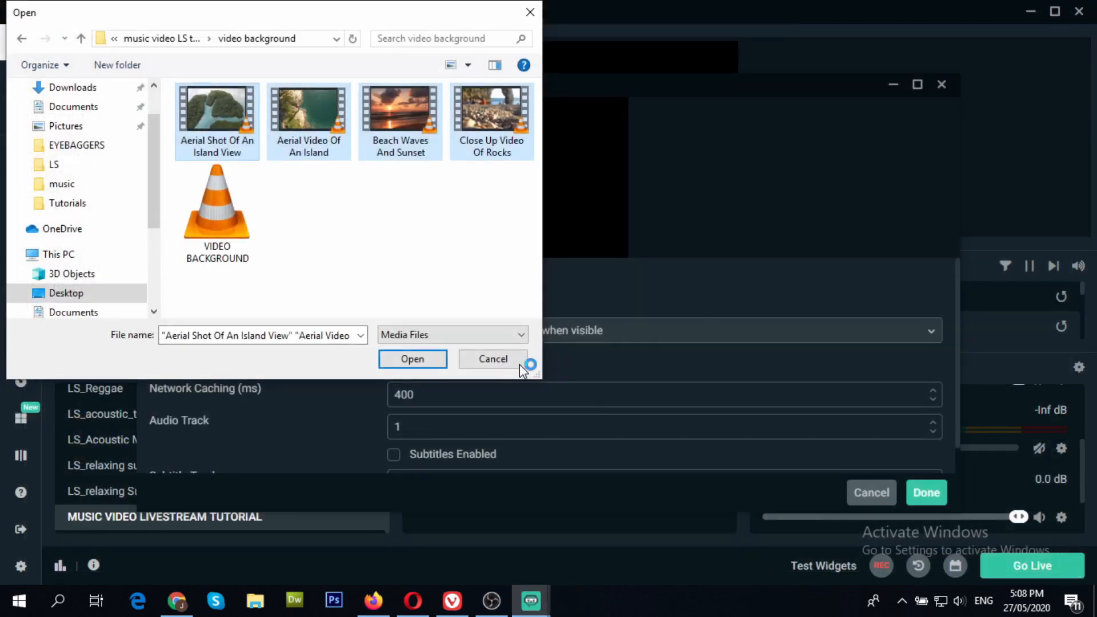
- Load the VIDEO BACKGROUND playlist into the background VLC source with shuffle off, and enlarge the video to fill the canvas
left_click(236, 240)
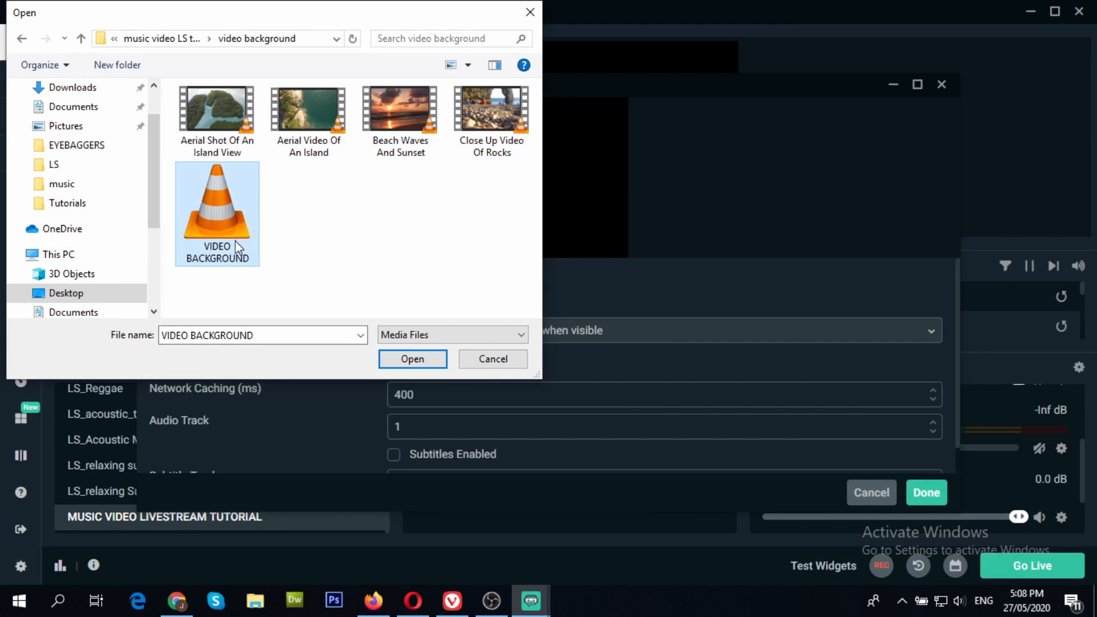
left_click(412, 359)
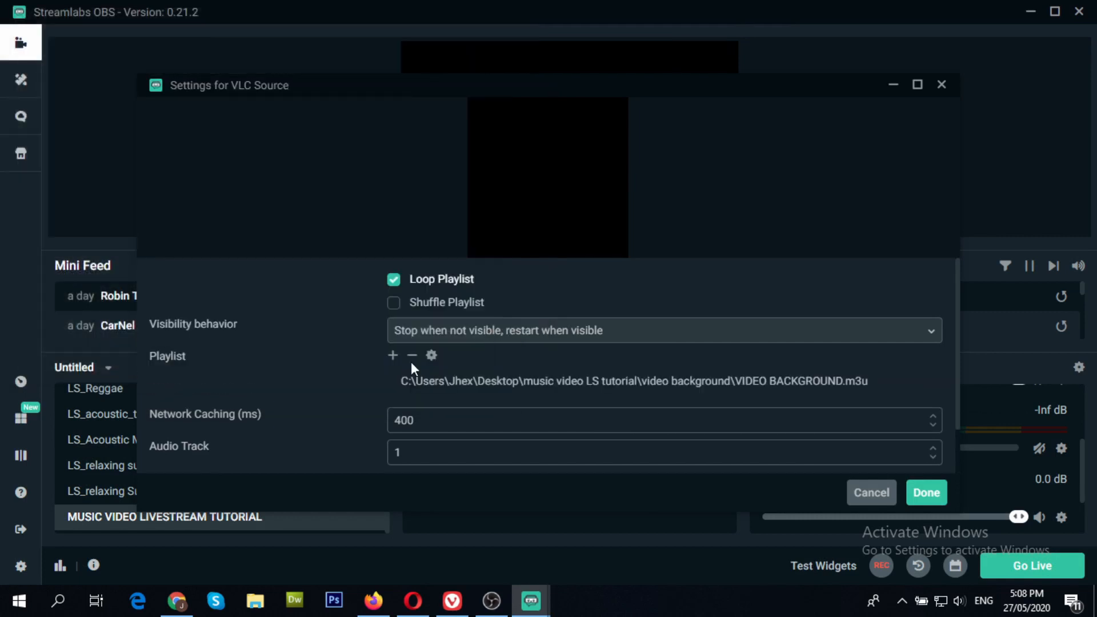
left_click(394, 302)
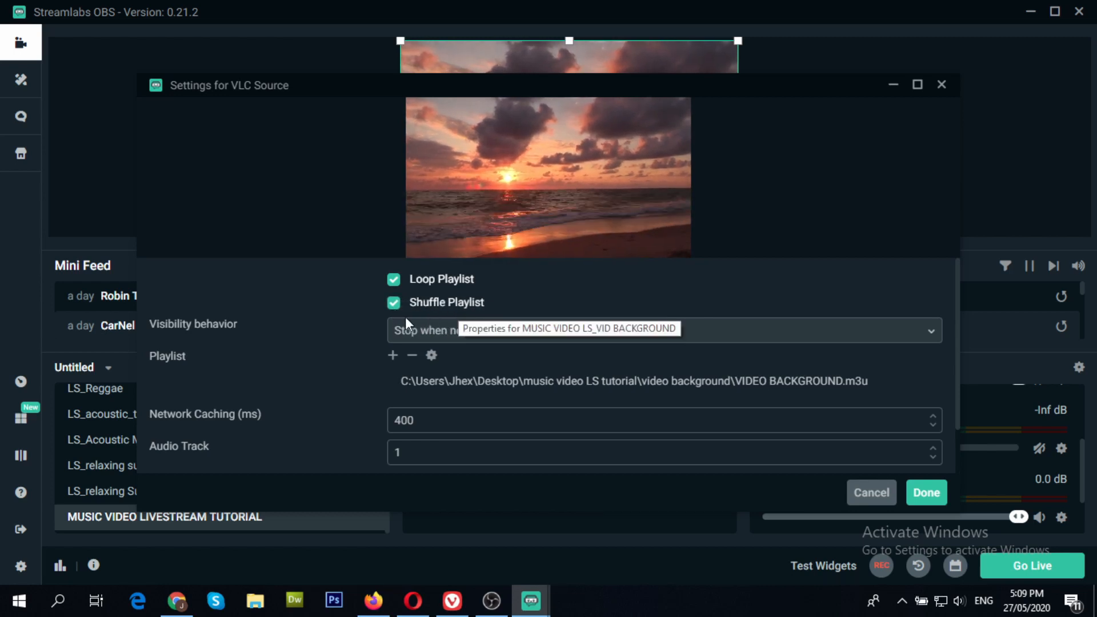
left_click(393, 302)
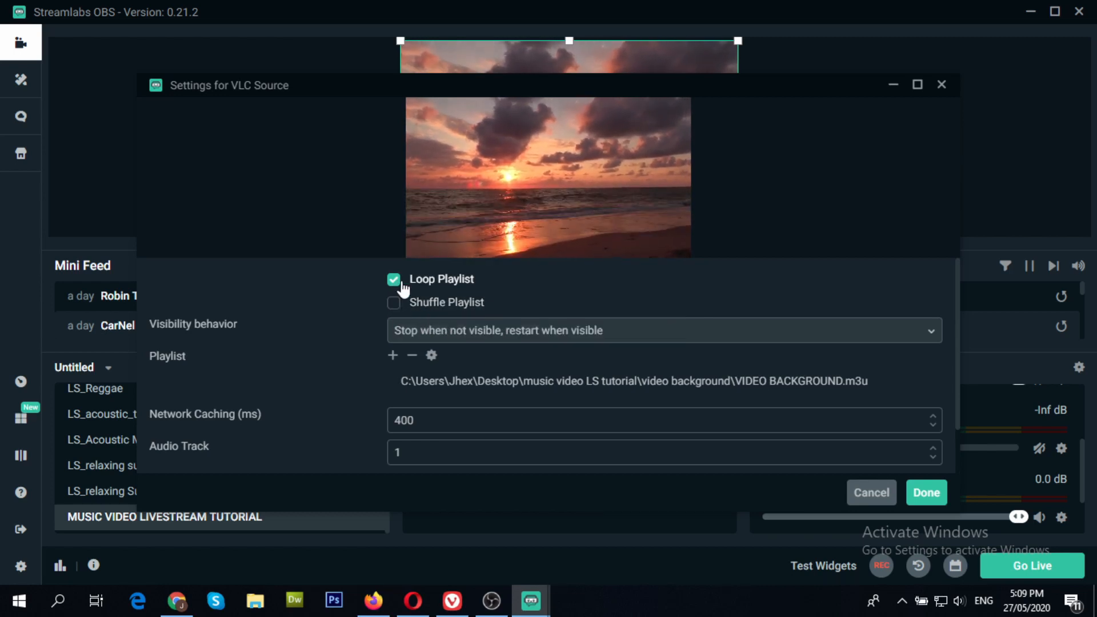
left_click(928, 493)
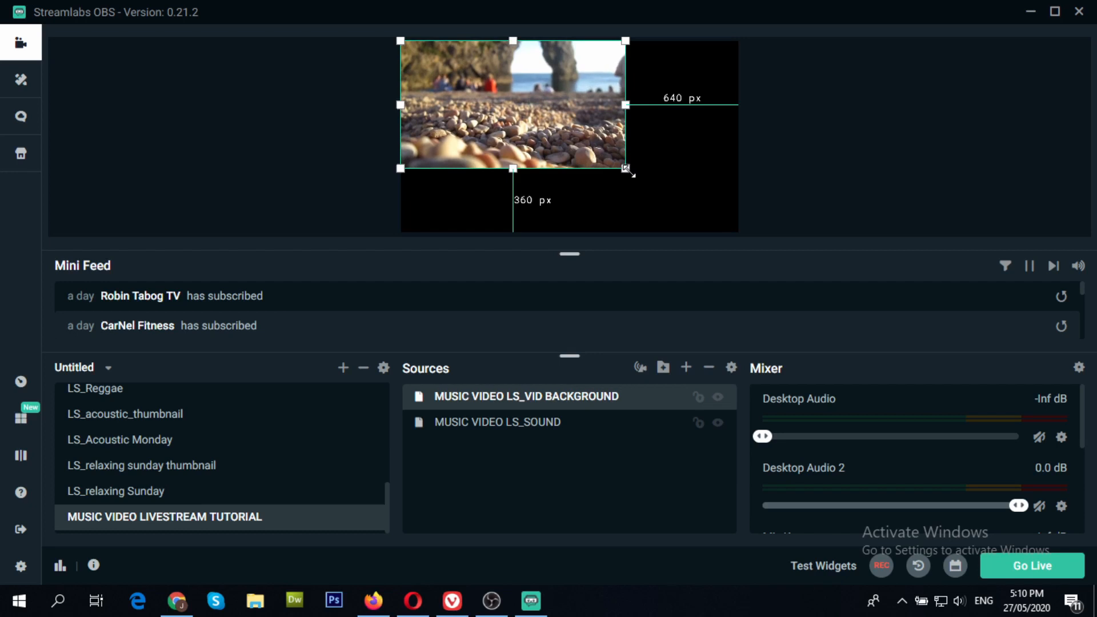
left_click_drag(626, 170, 715, 231)
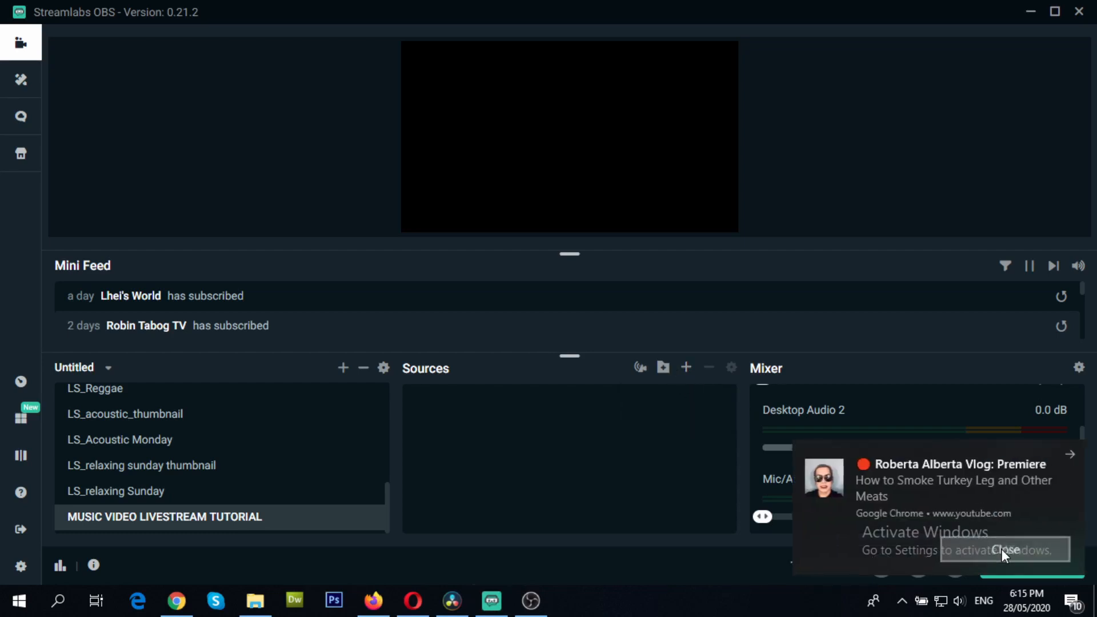
- Add a new VLC source named "MUSIC VIDEO LS_MUSIC" to the scene, dismissing the notifications
left_click(1000, 549)
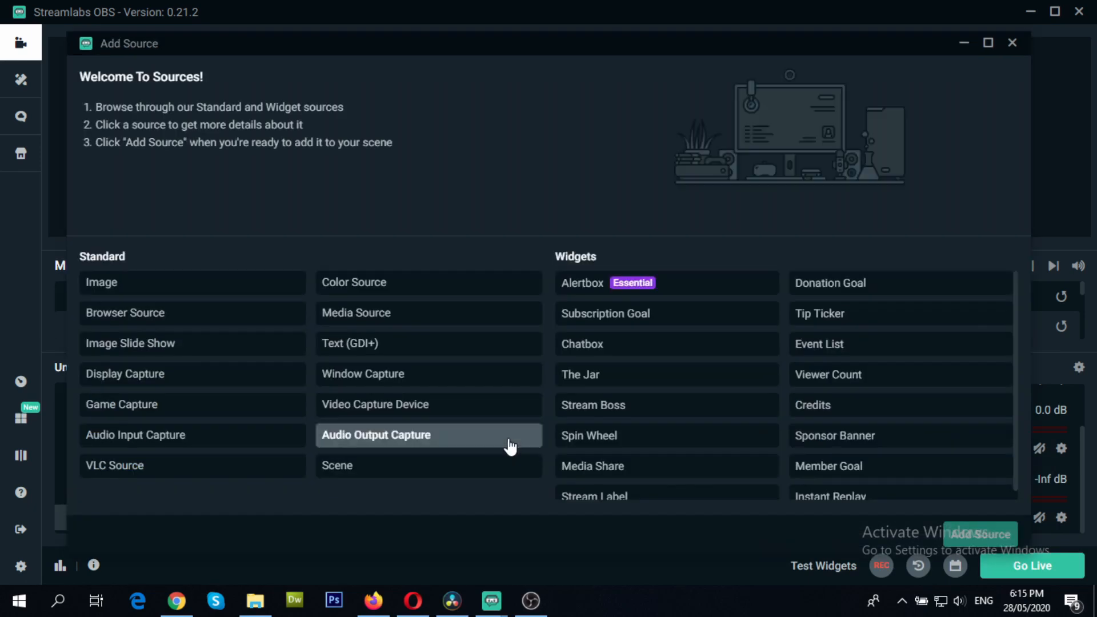
left_click(131, 474)
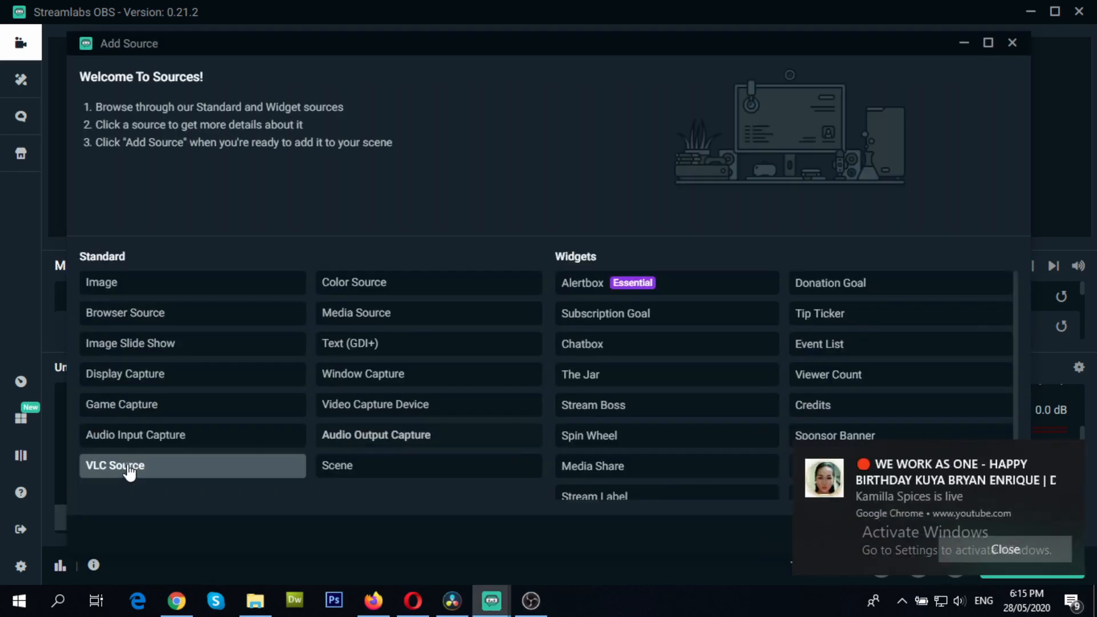
left_click(1001, 549)
left_click(979, 535)
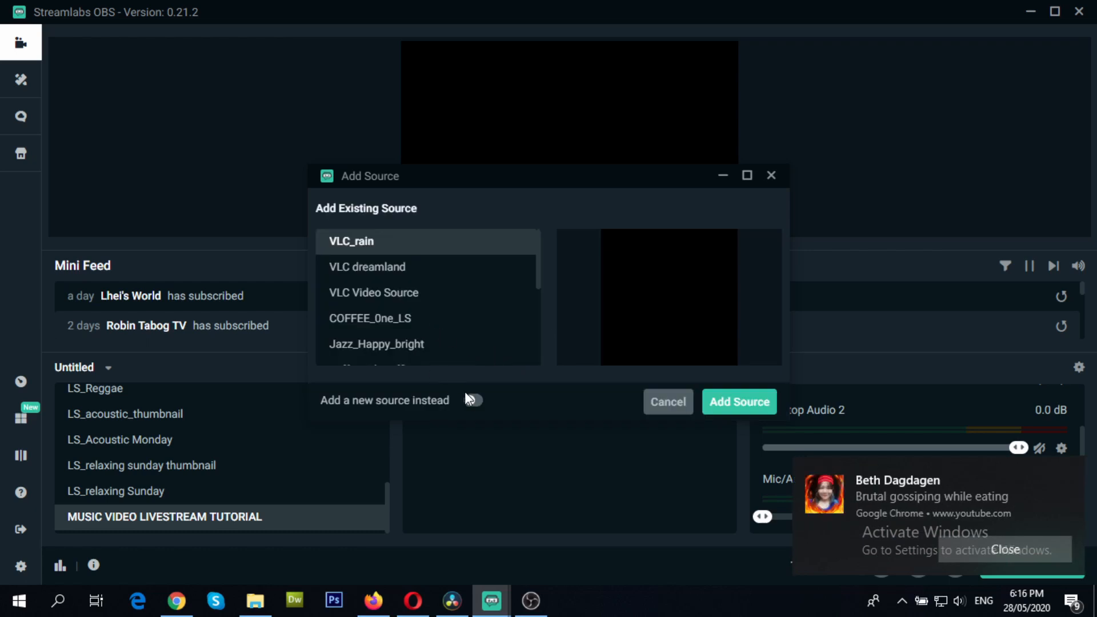
left_click(470, 399)
left_click_drag(351, 264, 310, 264)
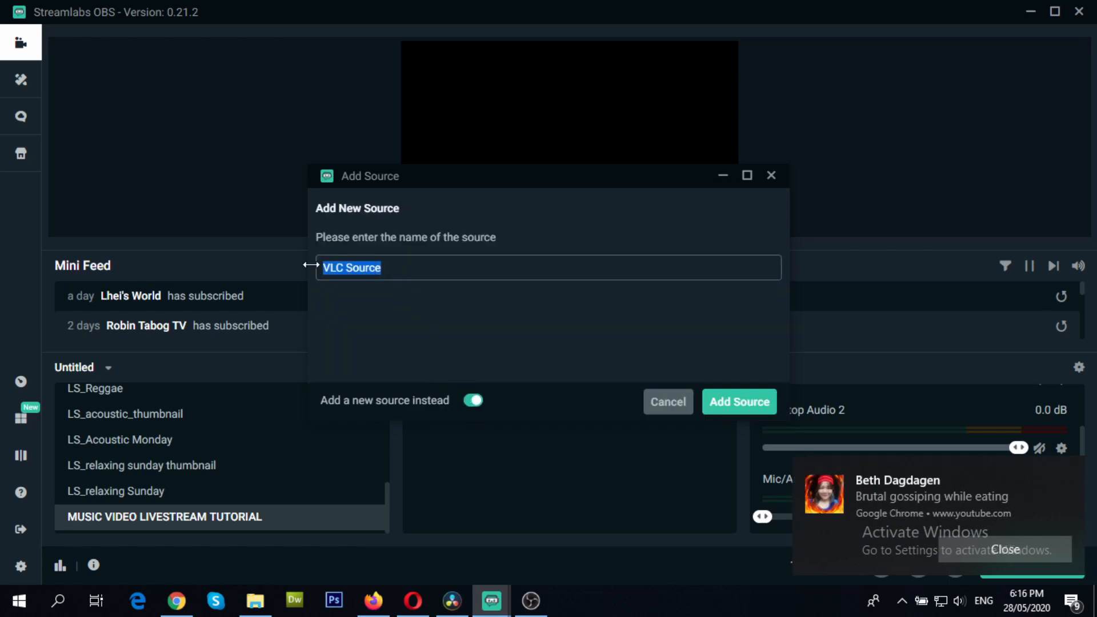
type("MUSIC VIDEO LS_MUSIC")
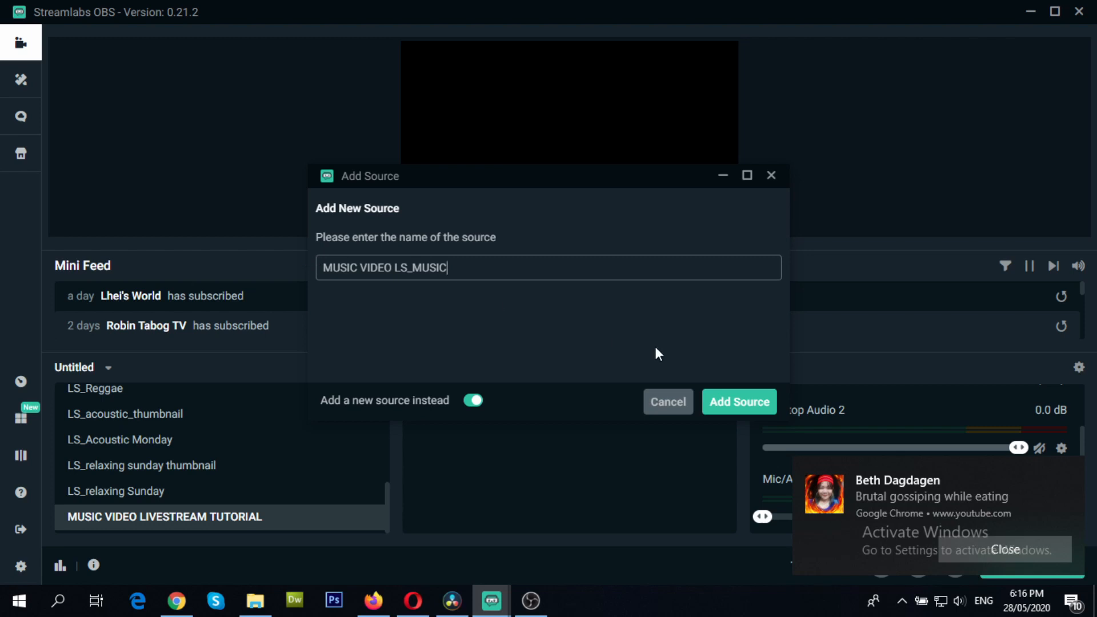
left_click(739, 402)
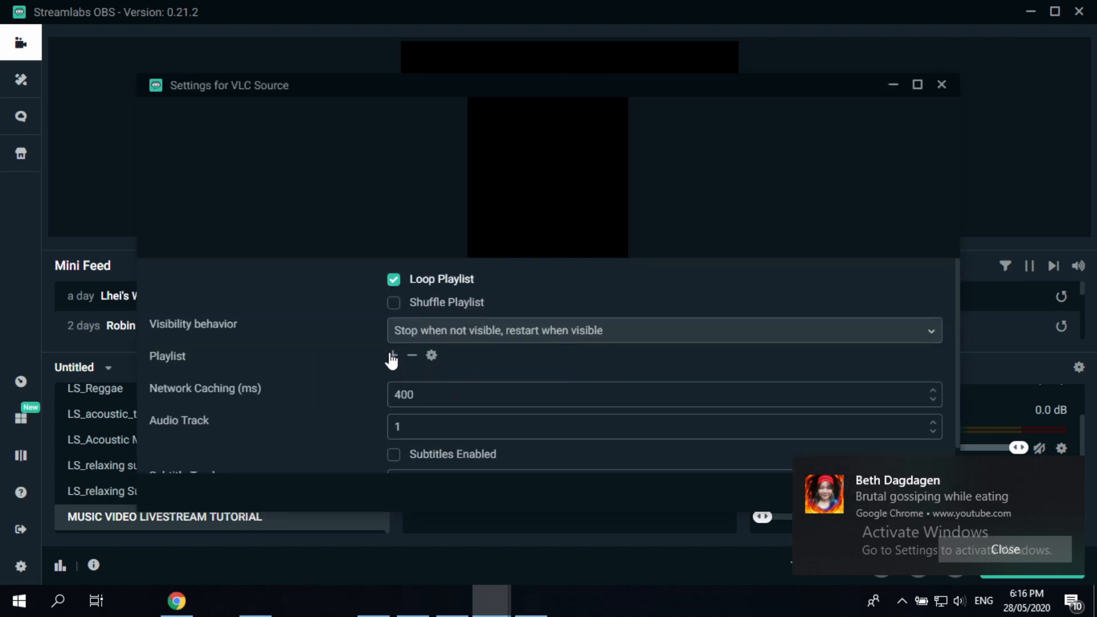
- Add the "music" directory from "music video LS tutorial" on the Desktop to the source's playlist and confirm the settings
left_click(392, 355)
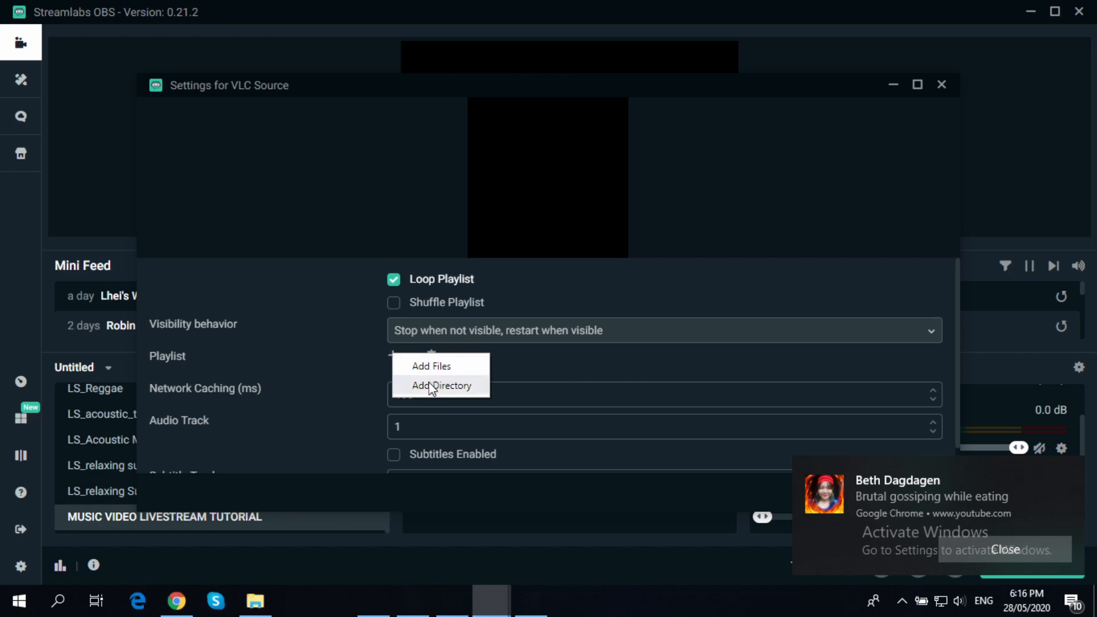
left_click(445, 386)
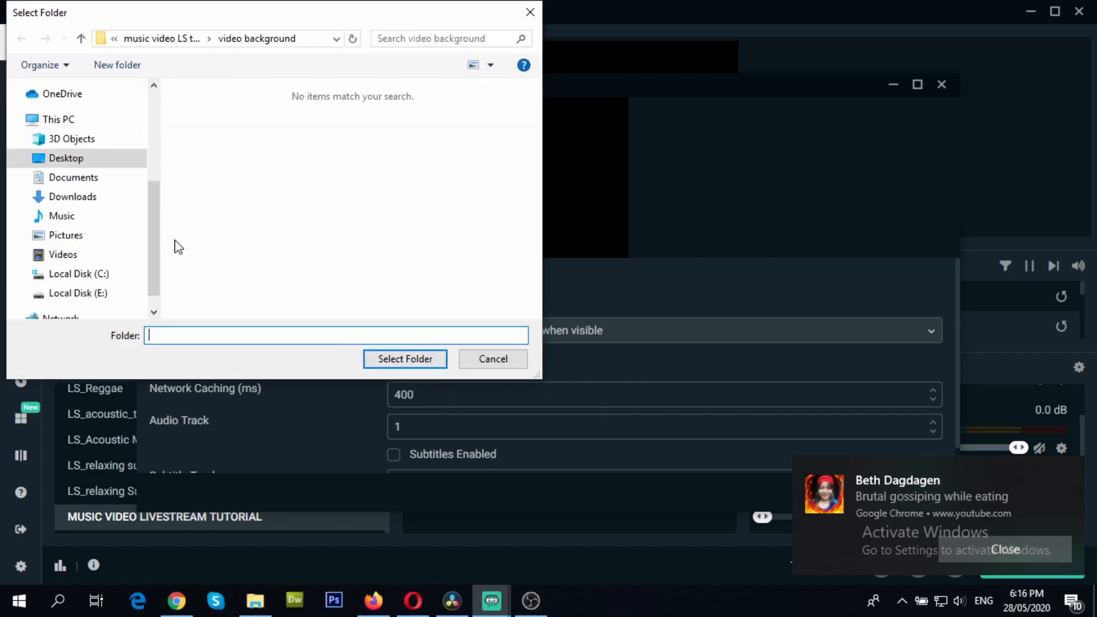
left_click(82, 39)
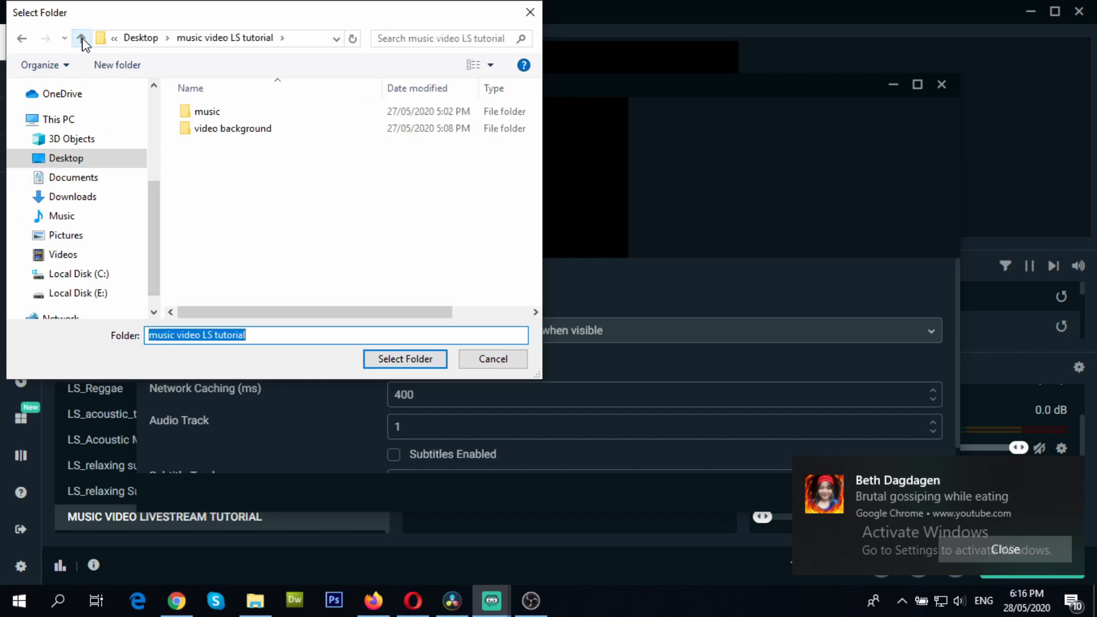
left_click(81, 39)
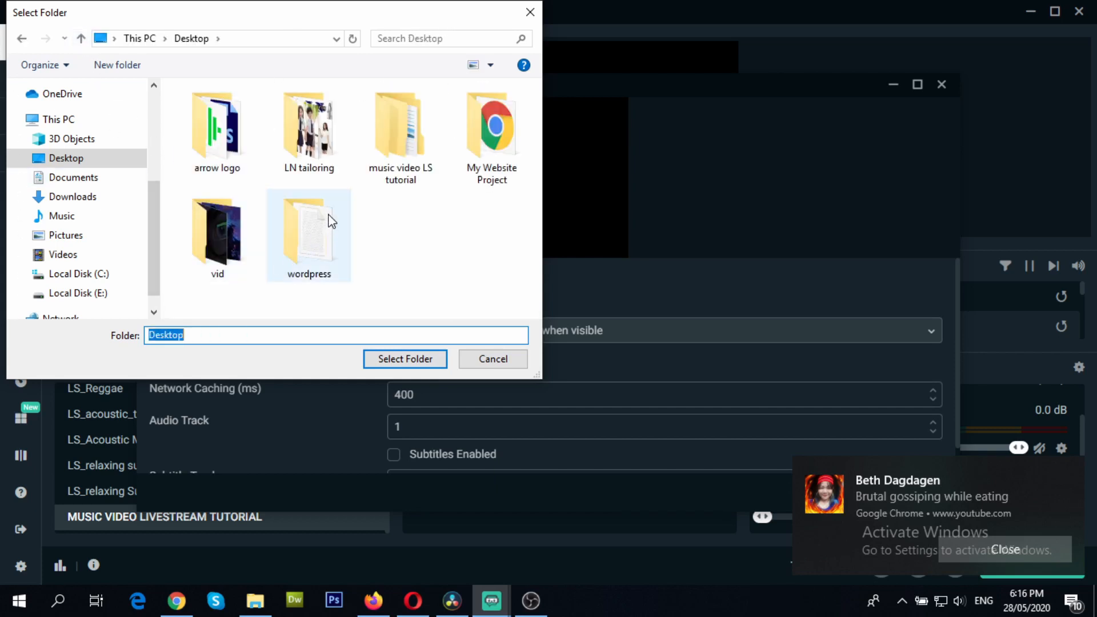
double_click(368, 166)
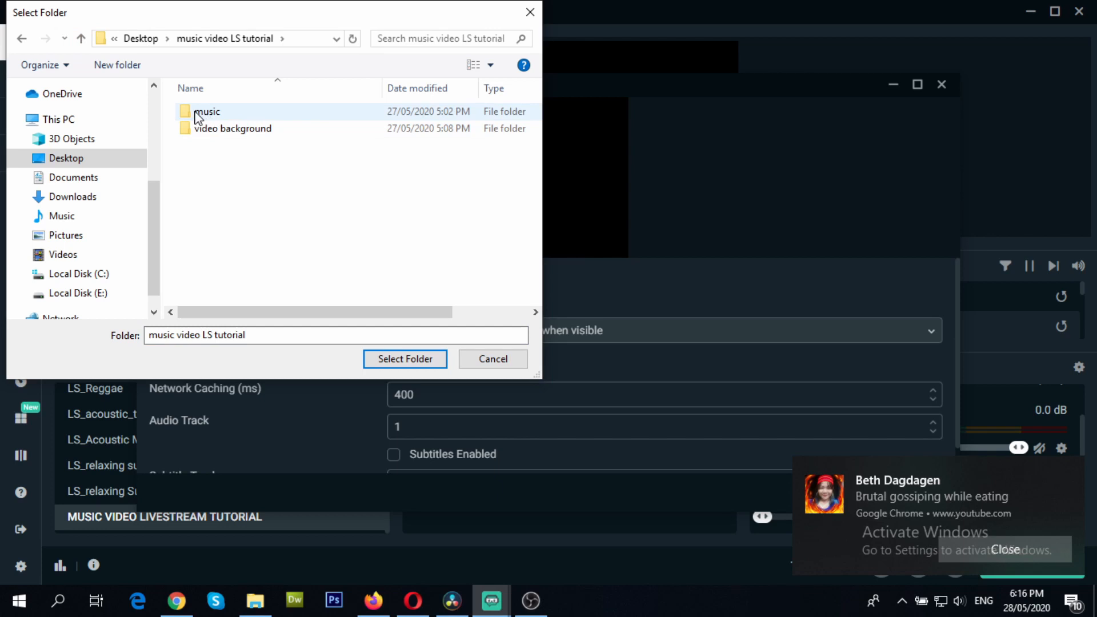
double_click(203, 112)
left_click(400, 360)
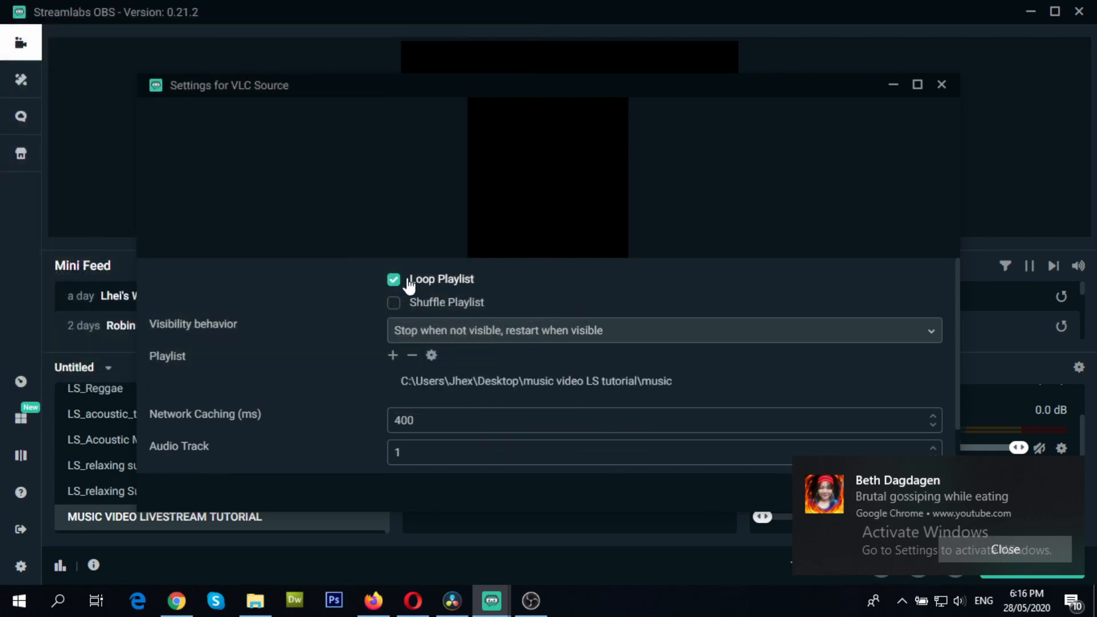
left_click(984, 548)
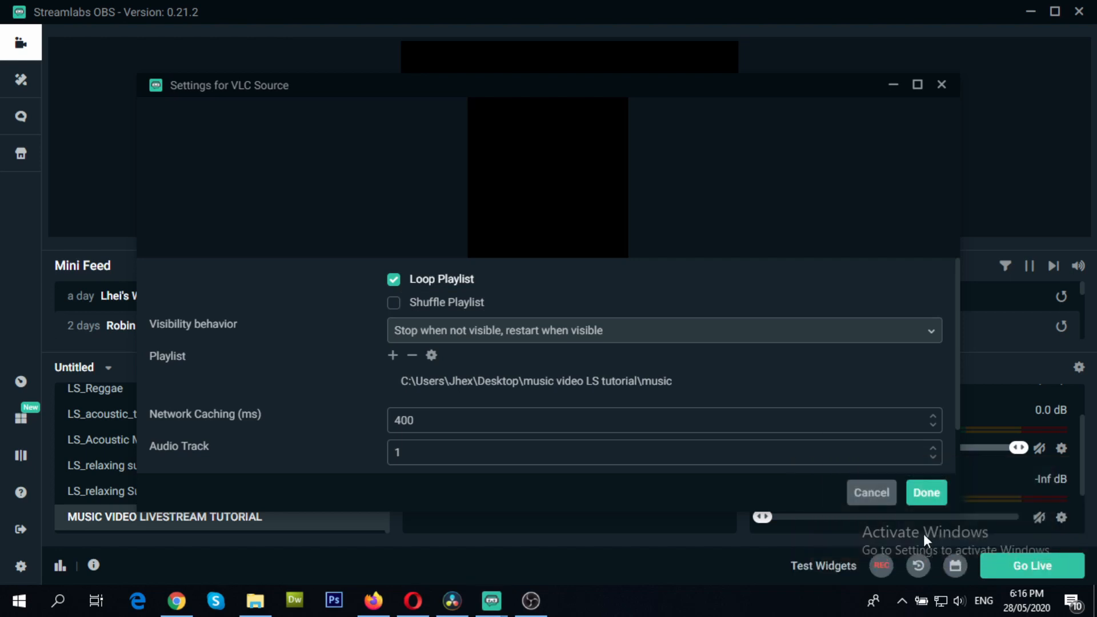
left_click(926, 493)
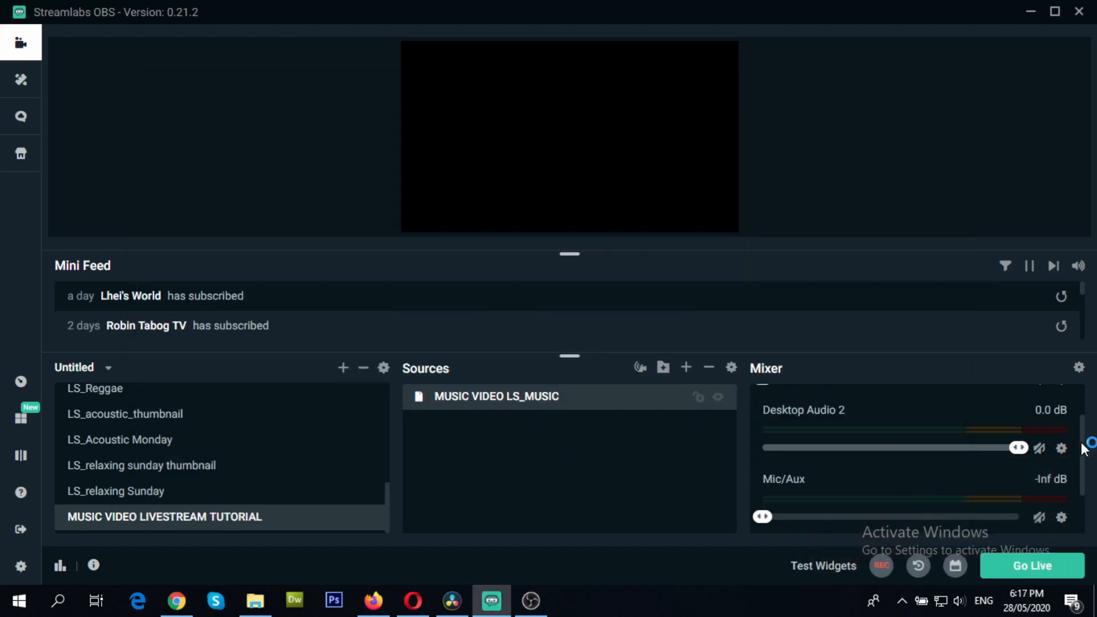
- Dismiss the notifications and check the MUSIC VIDEO LS_MUSIC audio level in the mixer
left_click(1054, 545)
scroll(967, 514, "down", 2)
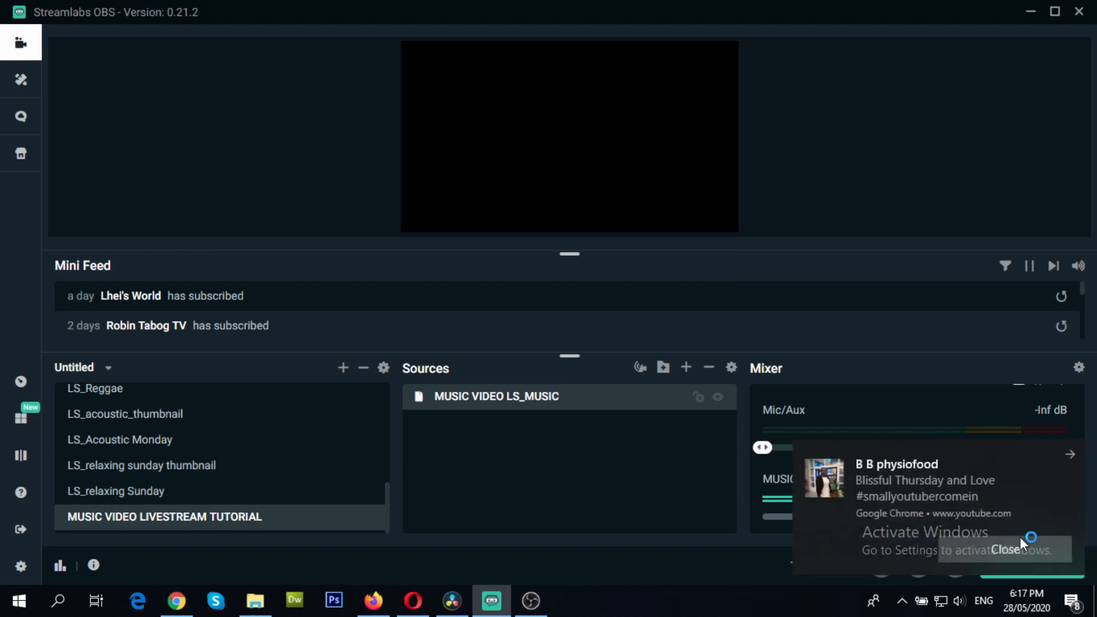
left_click(983, 546)
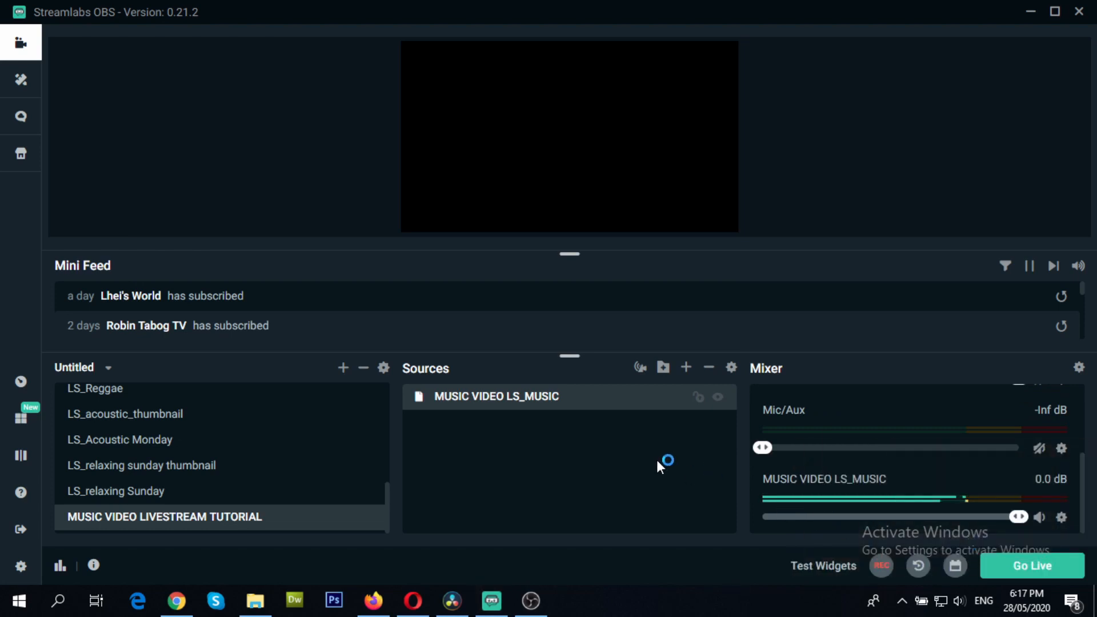
- Add another new VLC source named "MUSIC VIDEO LS_VIDEO" to the scene
left_click(686, 369)
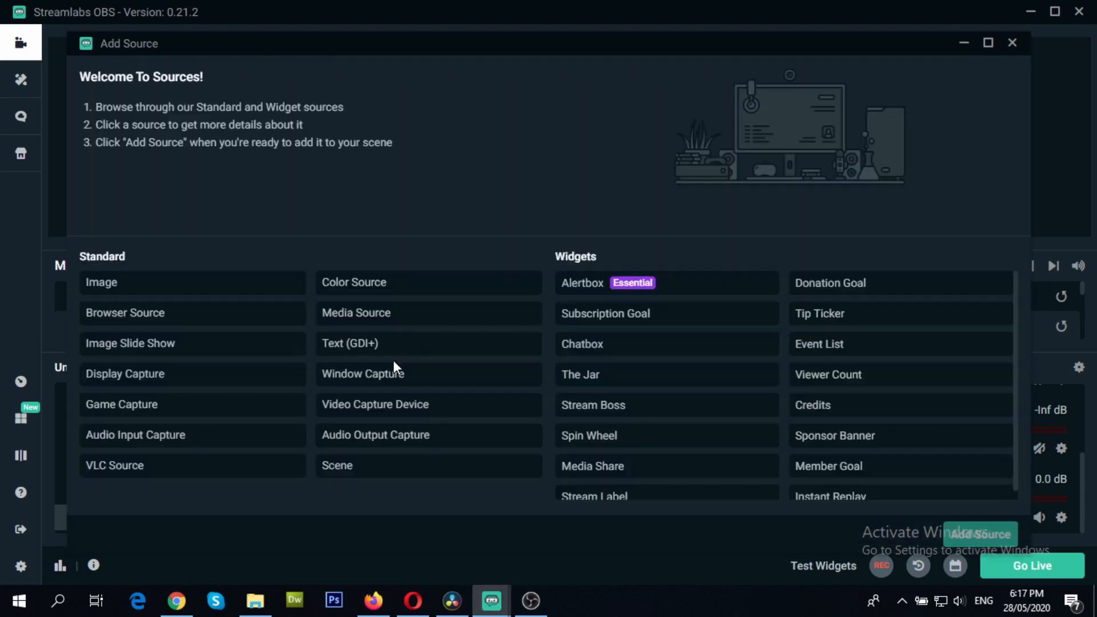
left_click(115, 468)
left_click(980, 534)
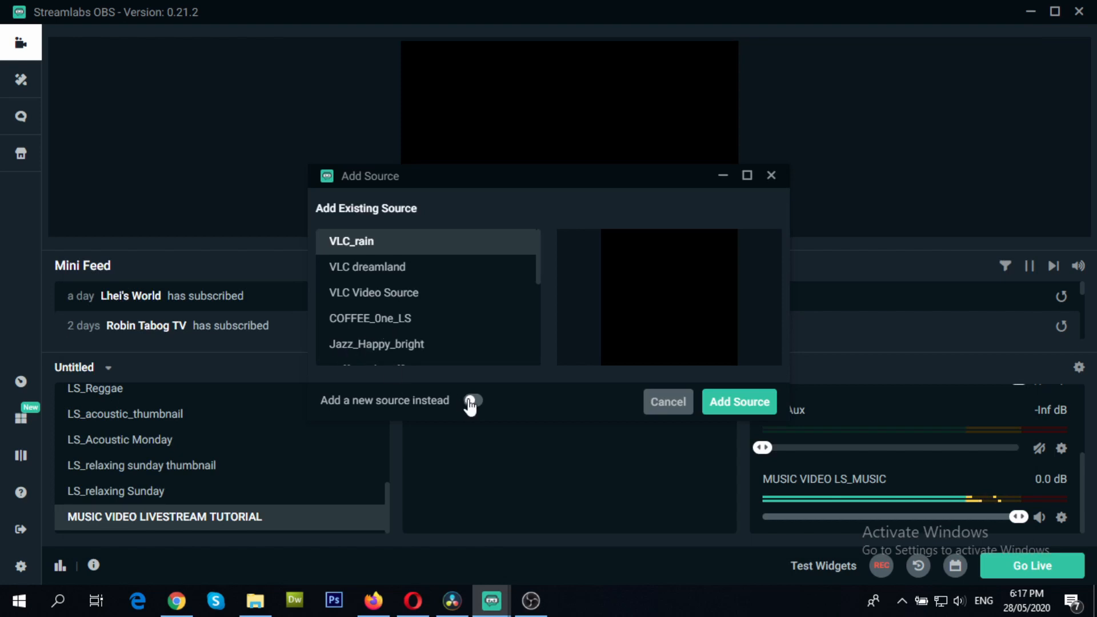
left_click(471, 401)
left_click_drag(400, 268, 290, 272)
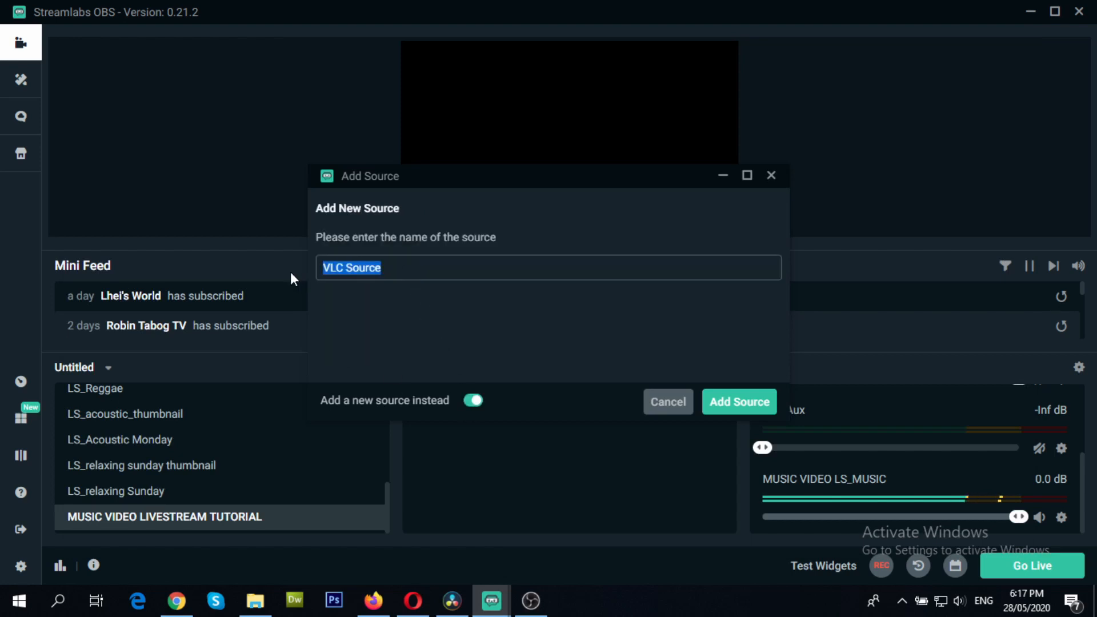
type("MUSIC ")
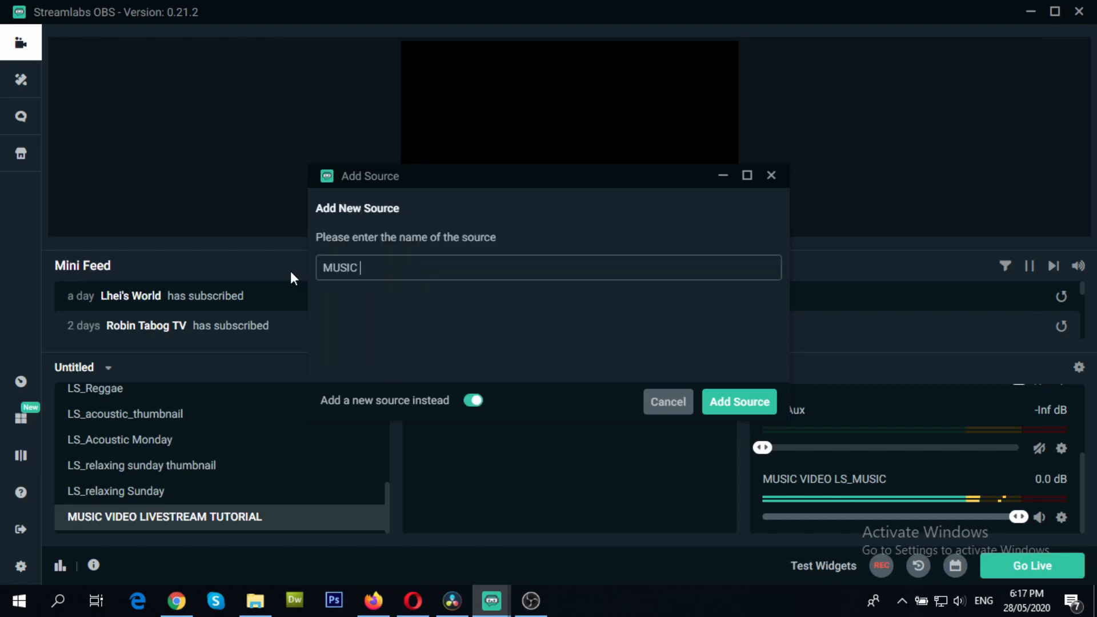
type("VIDEO LS")
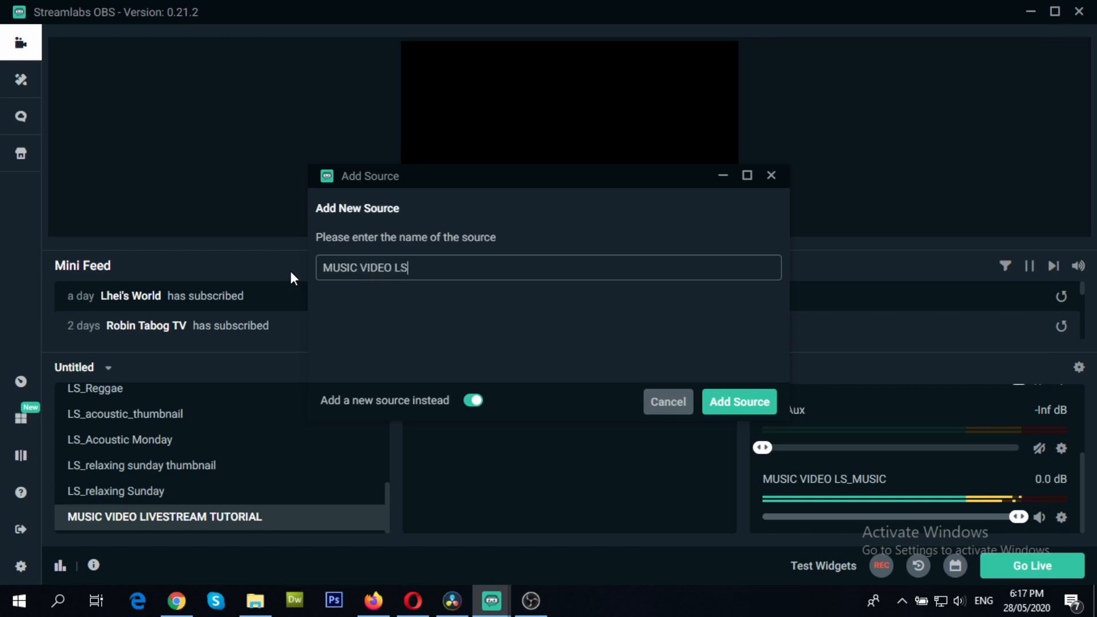
type("_VIDEO")
left_click(730, 403)
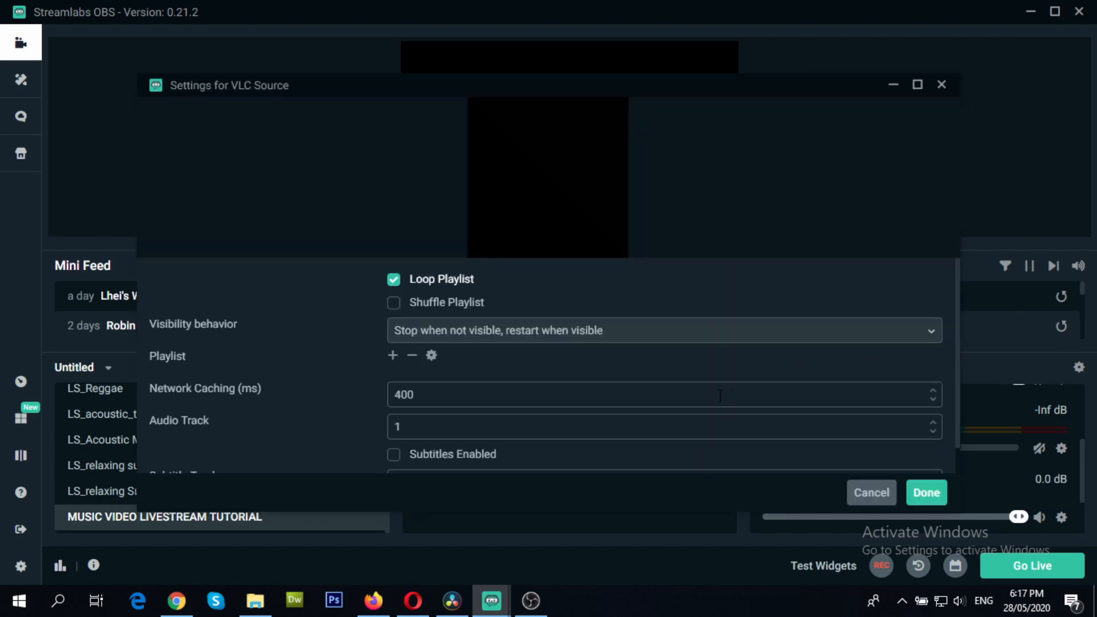
- Add the "video background" directory from "music video LS tutorial" to the source's playlist and confirm the settings
left_click(393, 355)
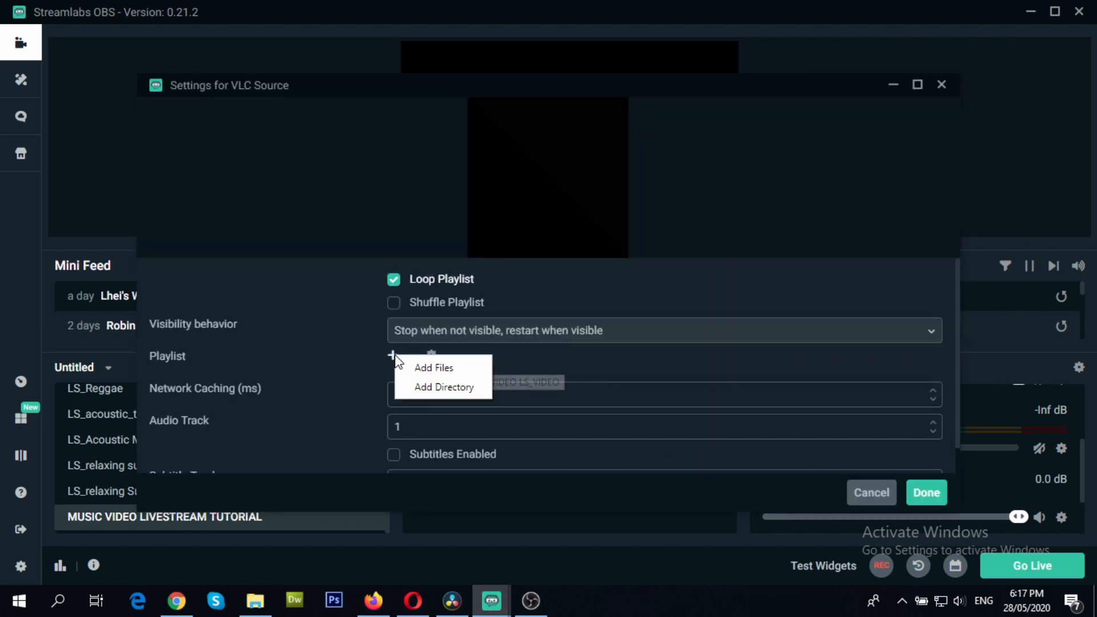
left_click(440, 387)
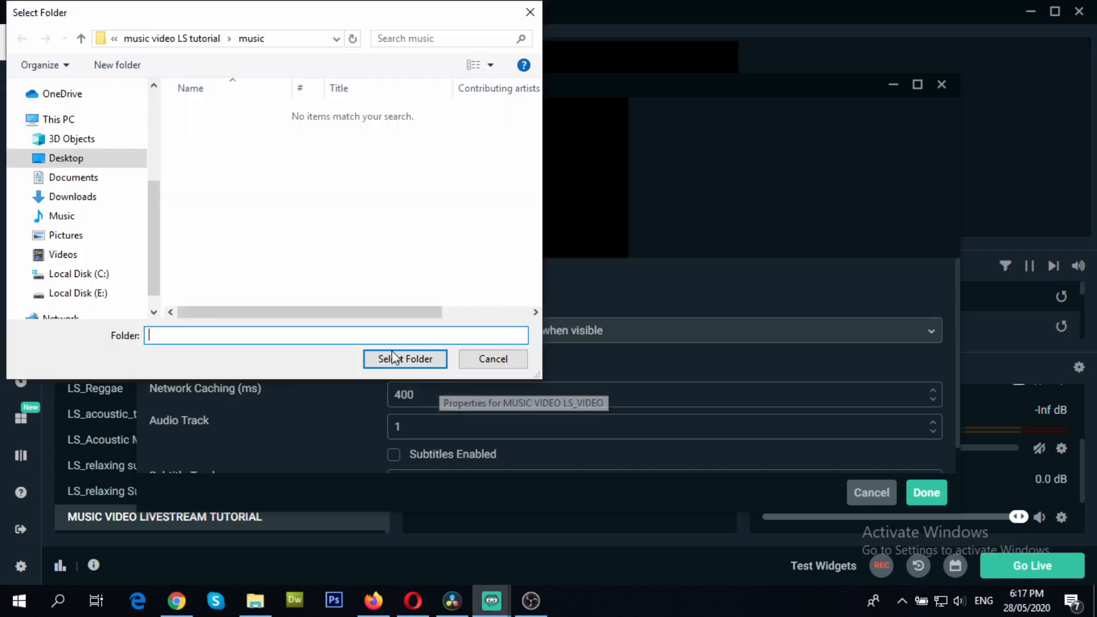
left_click(81, 38)
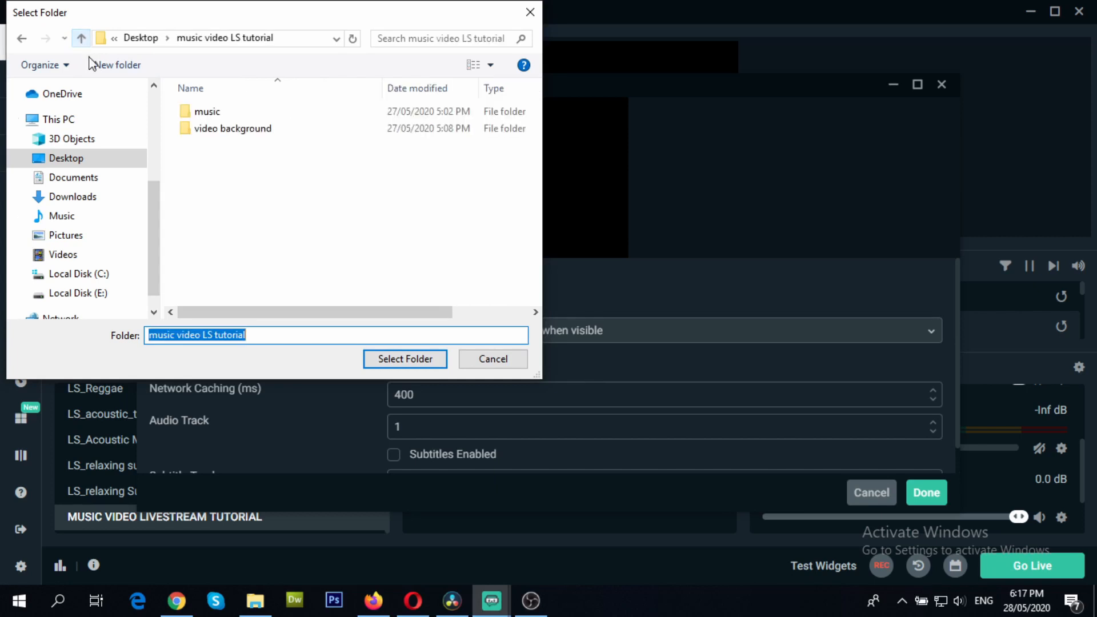
left_click(225, 130)
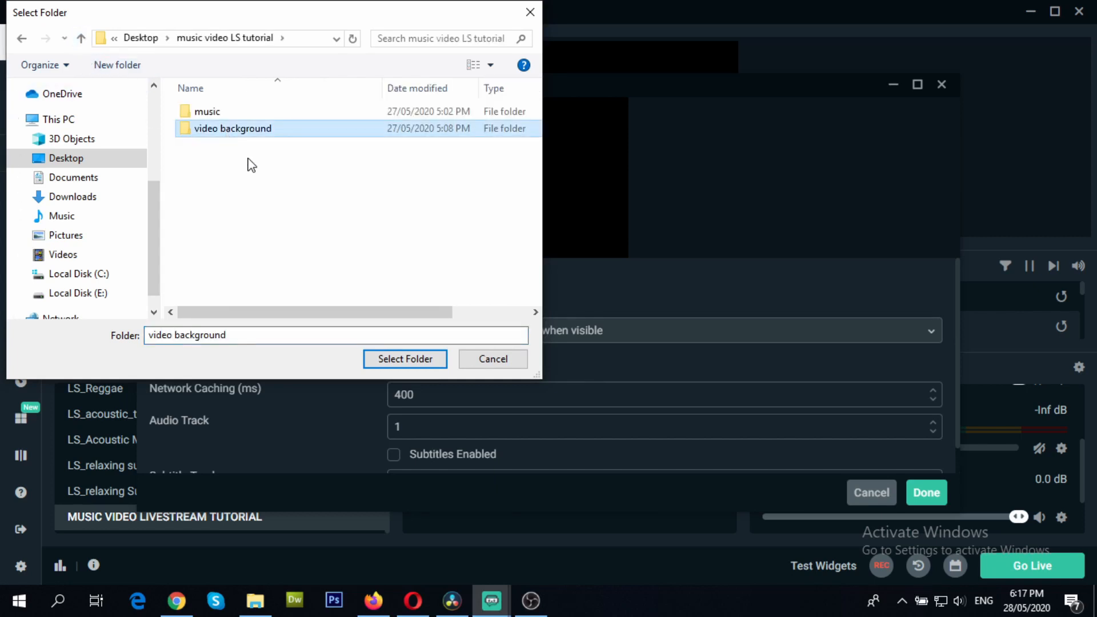
left_click(400, 360)
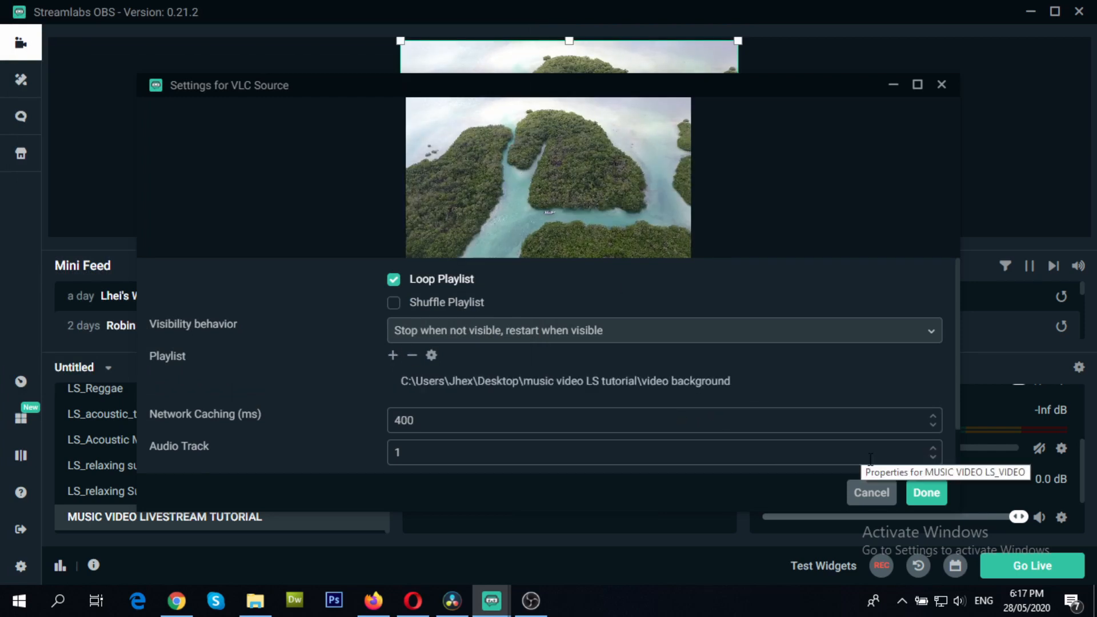
left_click(927, 493)
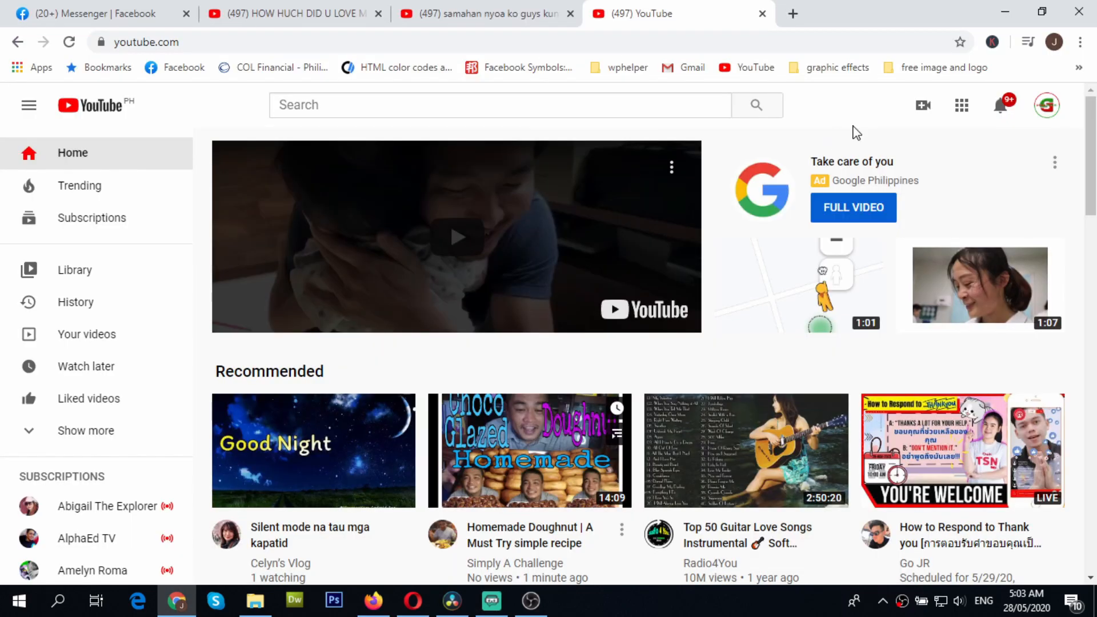
- Start a new YouTube live stream and decline reusing the last stream's settings
left_click(924, 109)
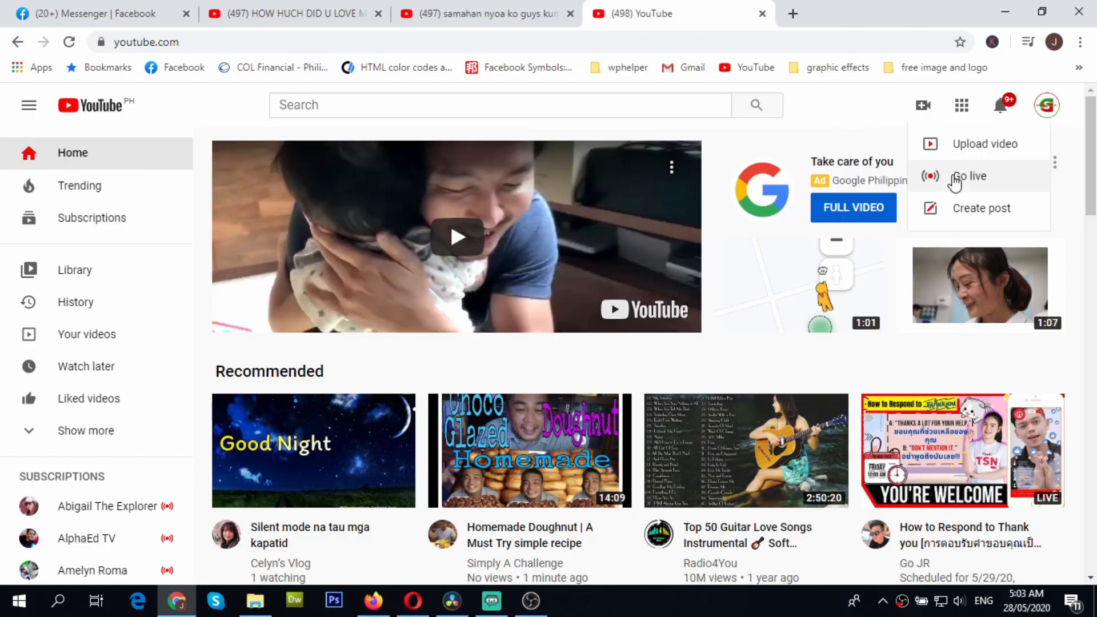
left_click(951, 177)
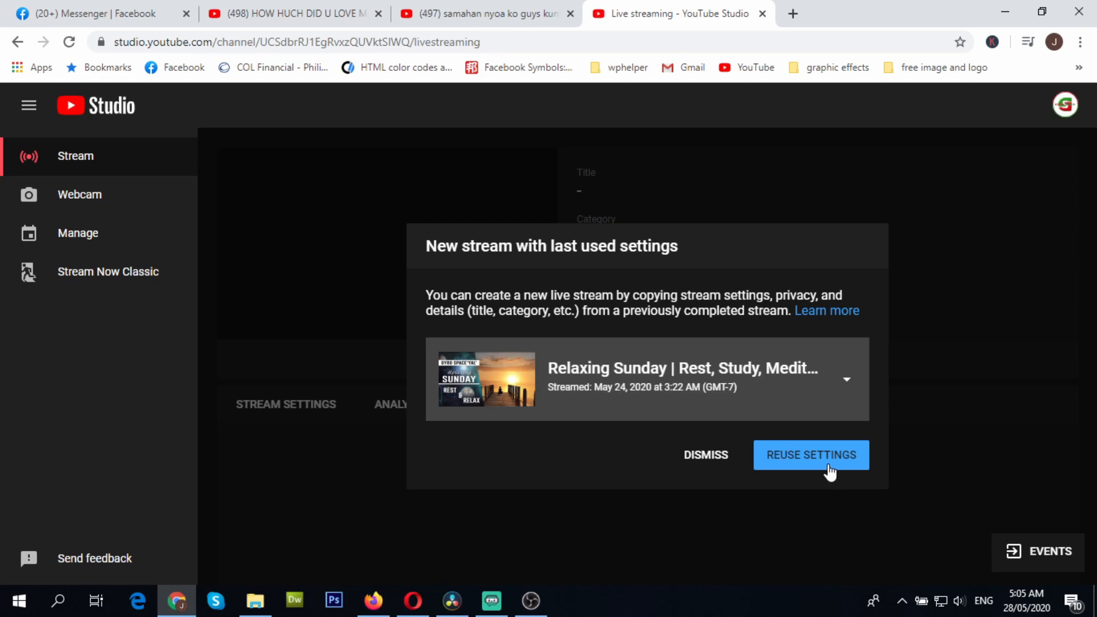
left_click(690, 457)
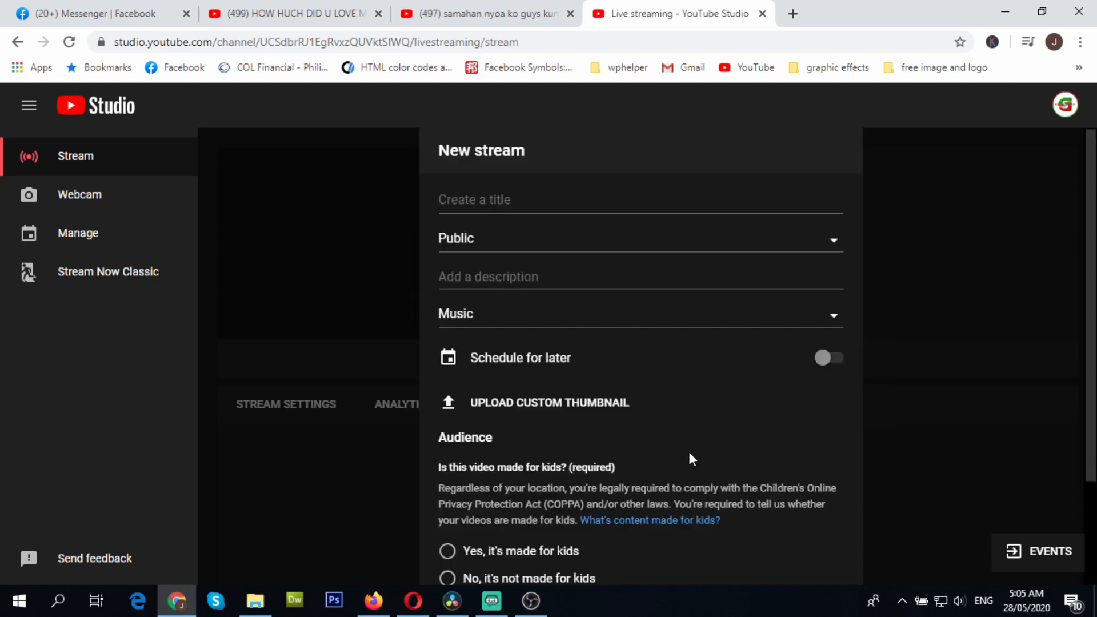
- Title the new stream "music video LS", keep it Public, and enter "music video ls." as the description
left_click(559, 207)
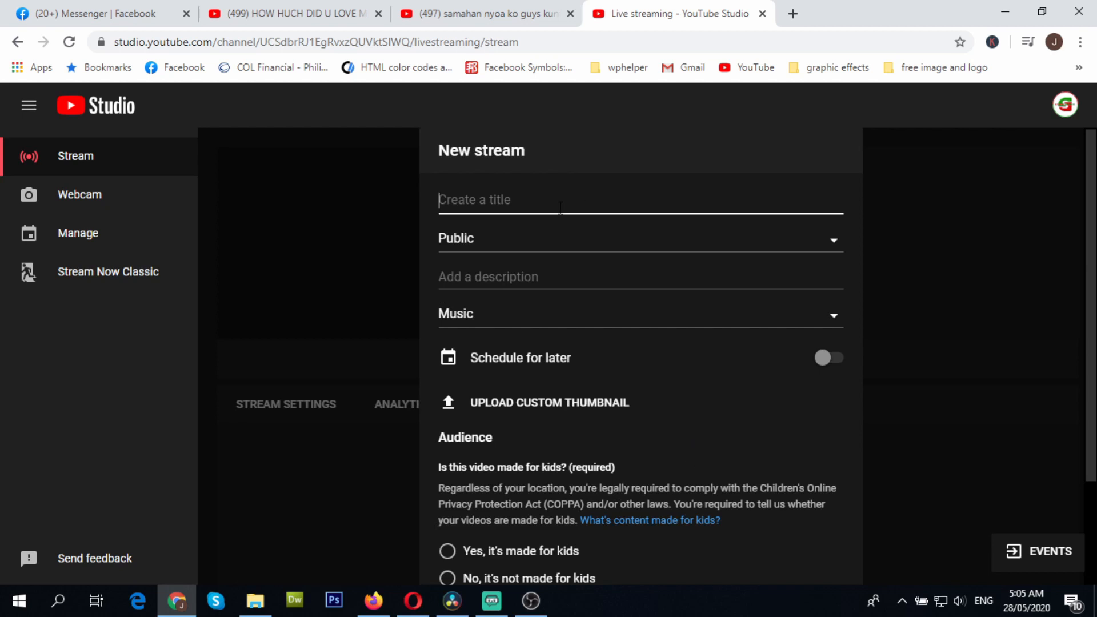
type("music video LS")
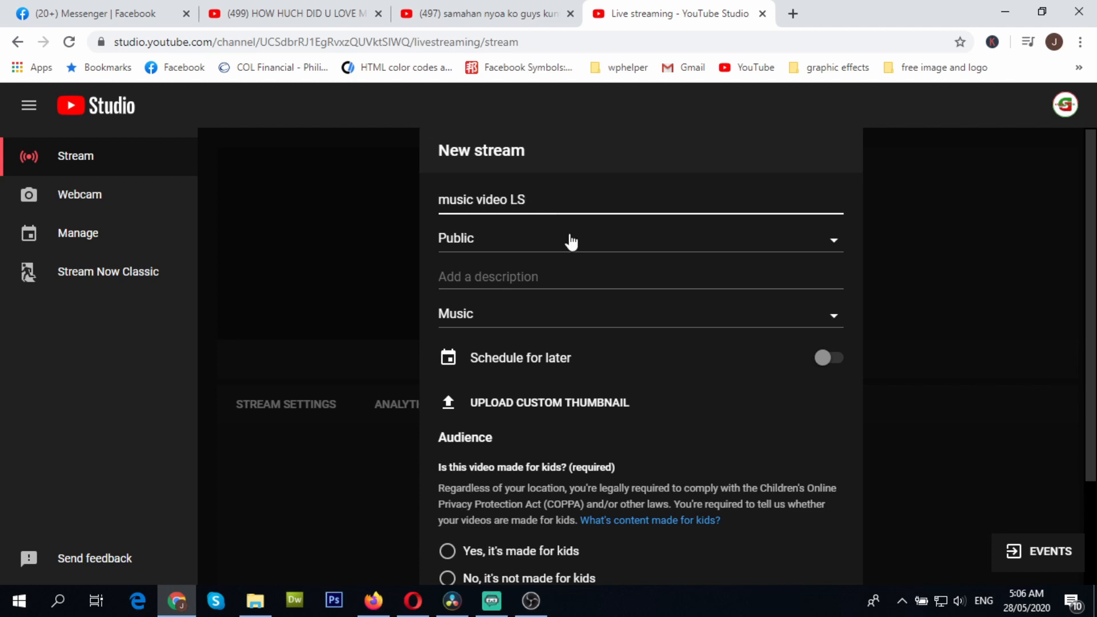
left_click(567, 255)
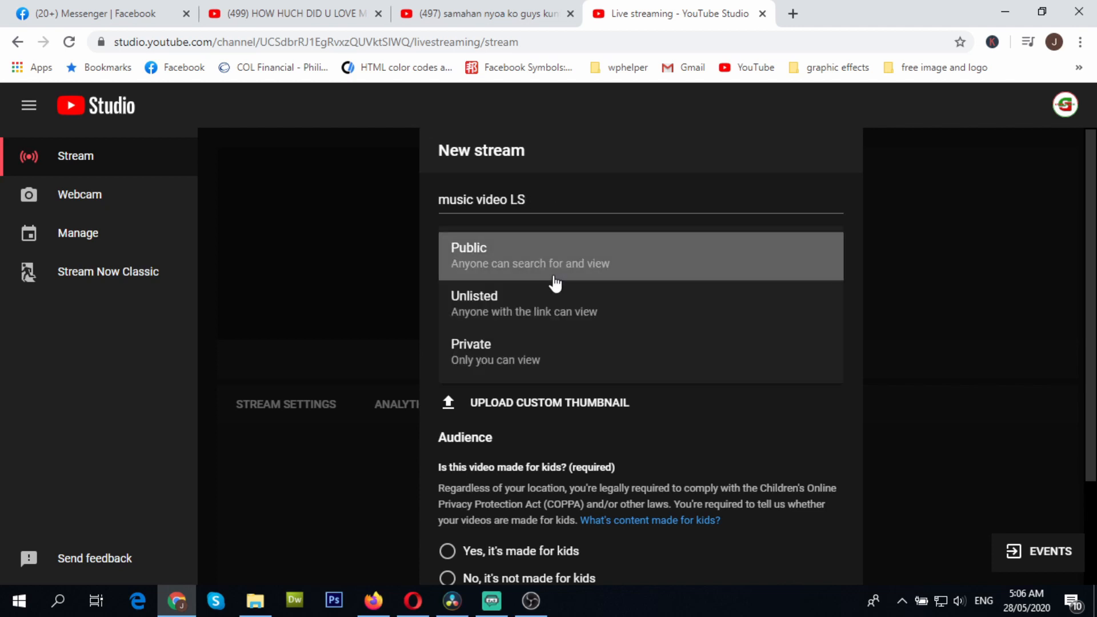
left_click(497, 272)
left_click(490, 279)
type("music video ls.")
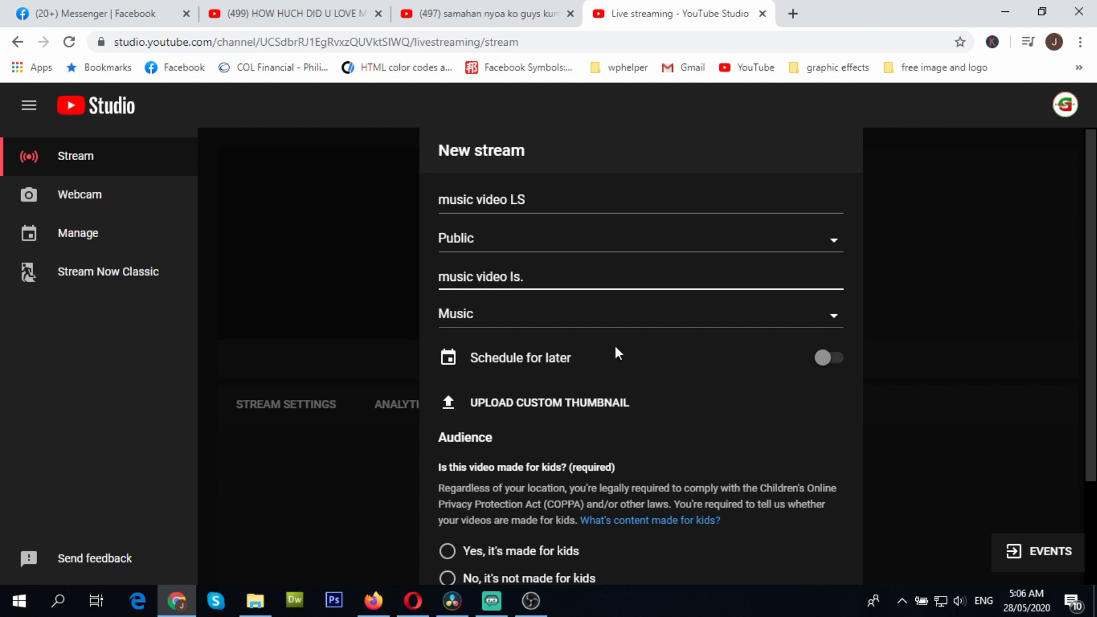
- Schedule the stream for 5/28/2020 at 10:05:00 AM and dismiss the desktop notification
left_click(833, 360)
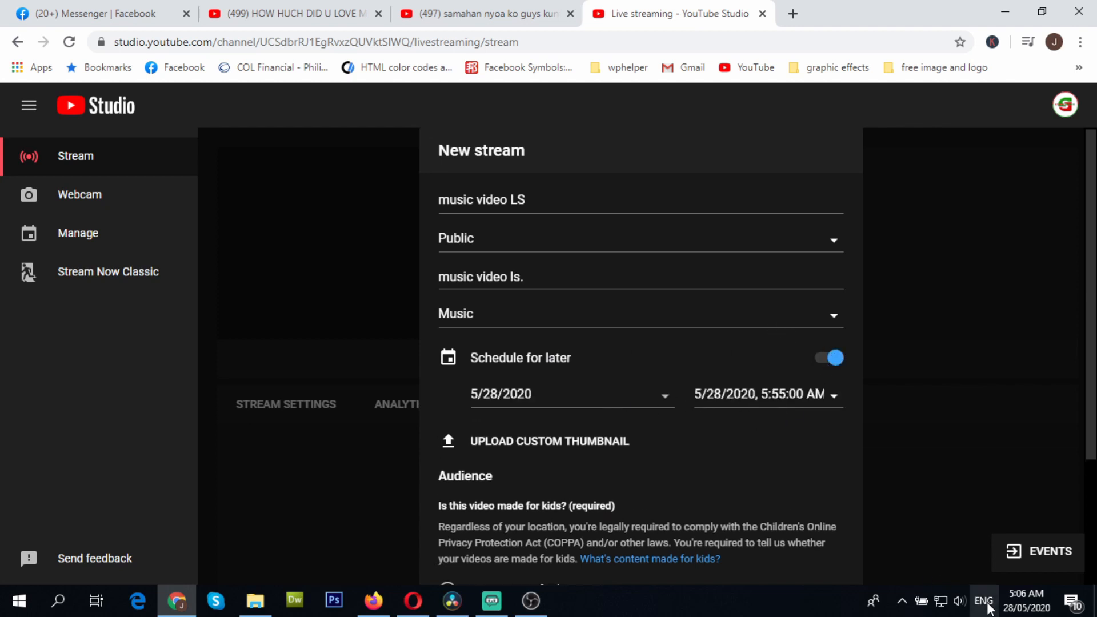
left_click(799, 429)
scroll(765, 491, "down", 15)
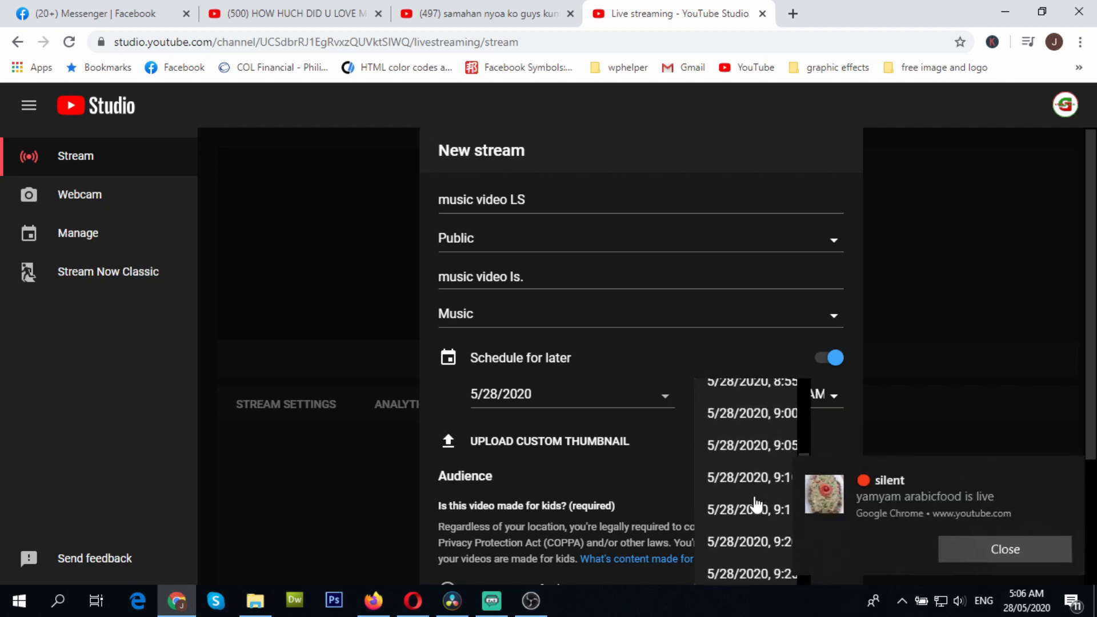
scroll(757, 505, "down", 6)
left_click(759, 504)
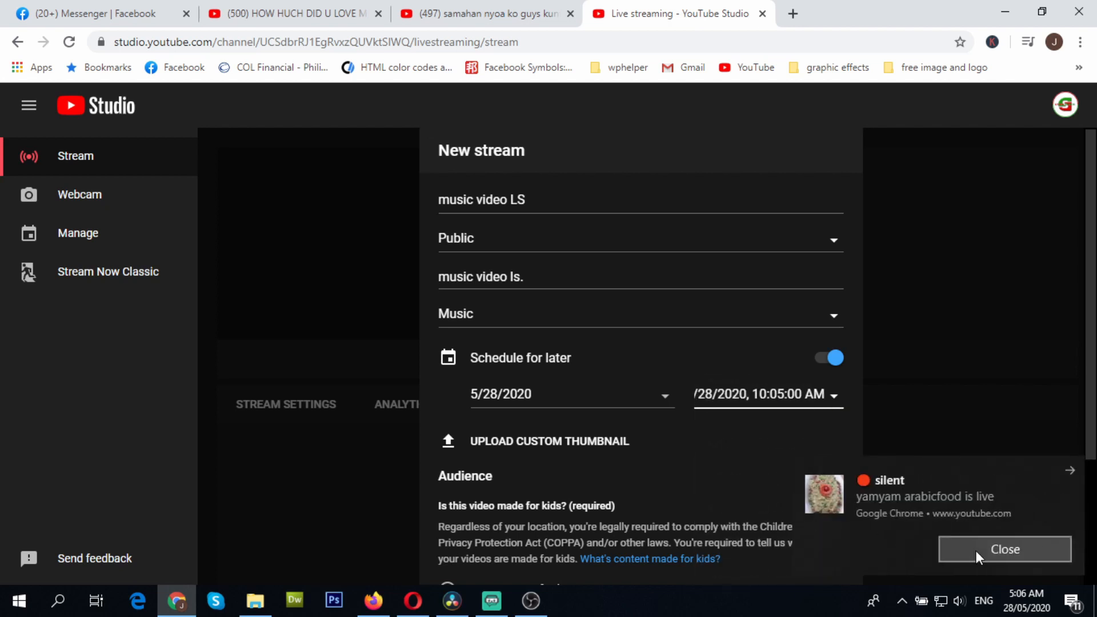
left_click(975, 550)
- Upload the image "fantasy-2368432_1920" from the THUMBNAILS folder as the stream's custom thumbnail
left_click(559, 447)
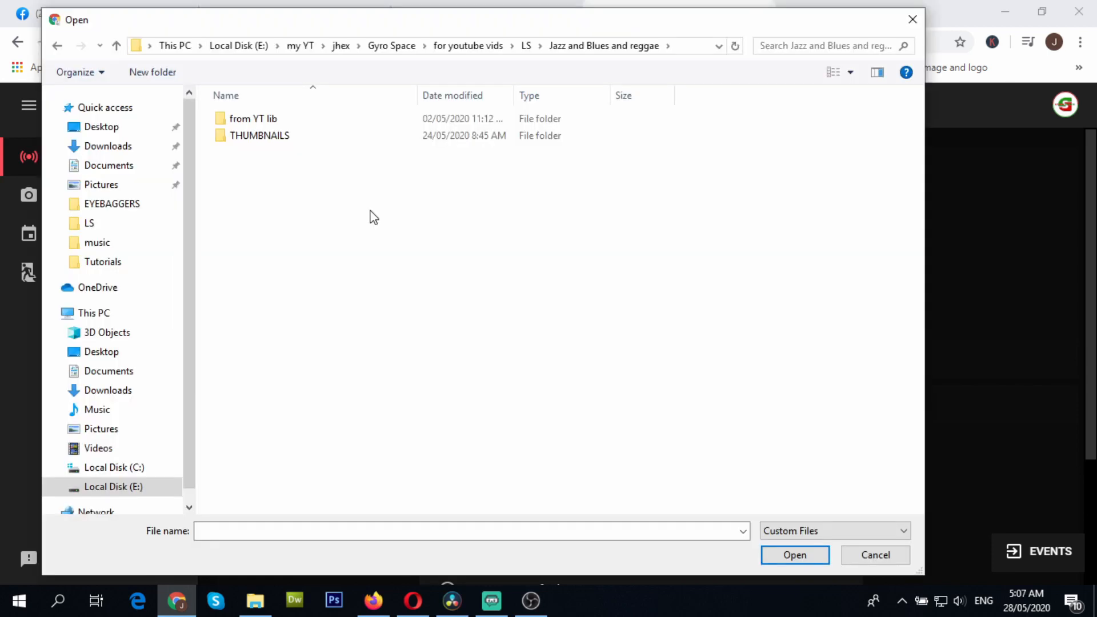
left_click(273, 136)
double_click(273, 136)
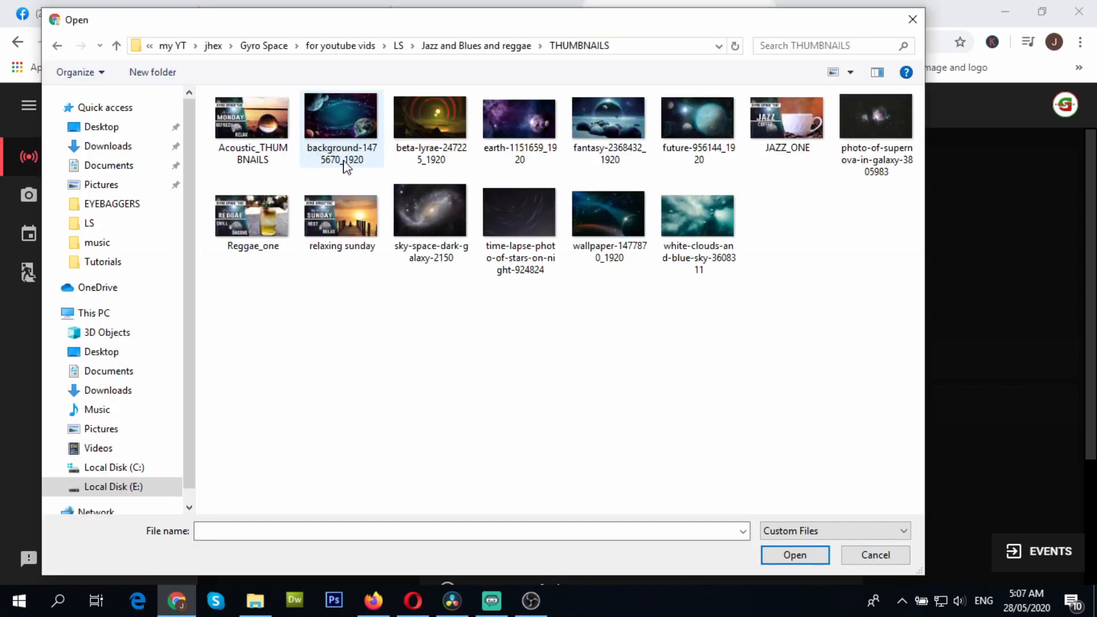
left_click(586, 120)
double_click(591, 119)
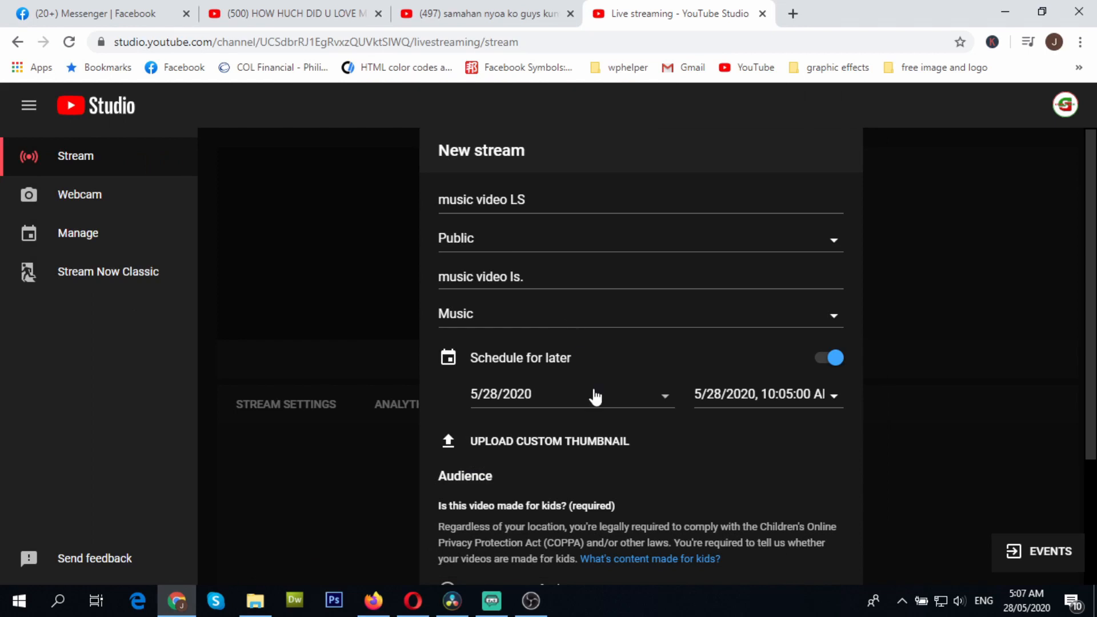
- Mark the stream as not made for kids and create it
scroll(626, 439, "down", 3)
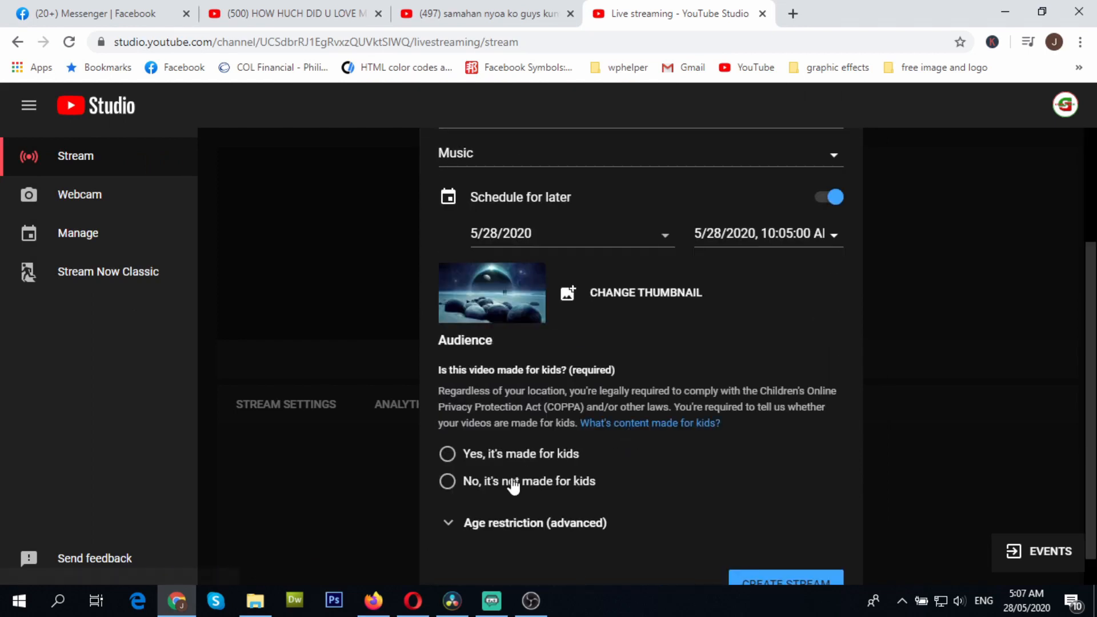
scroll(685, 508, "down", 1)
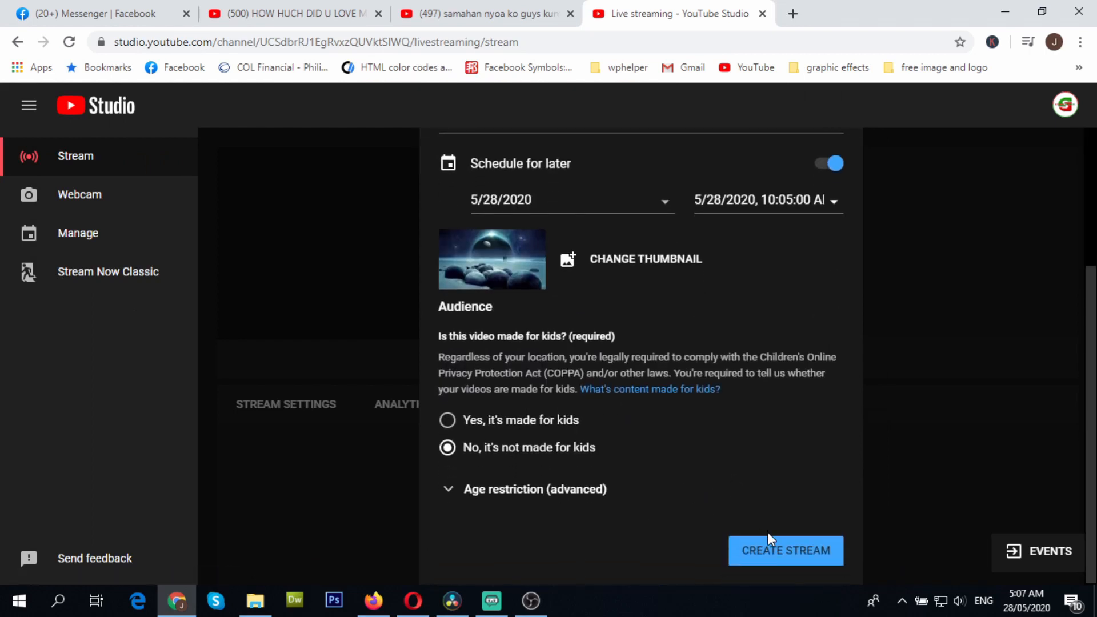
left_click(782, 551)
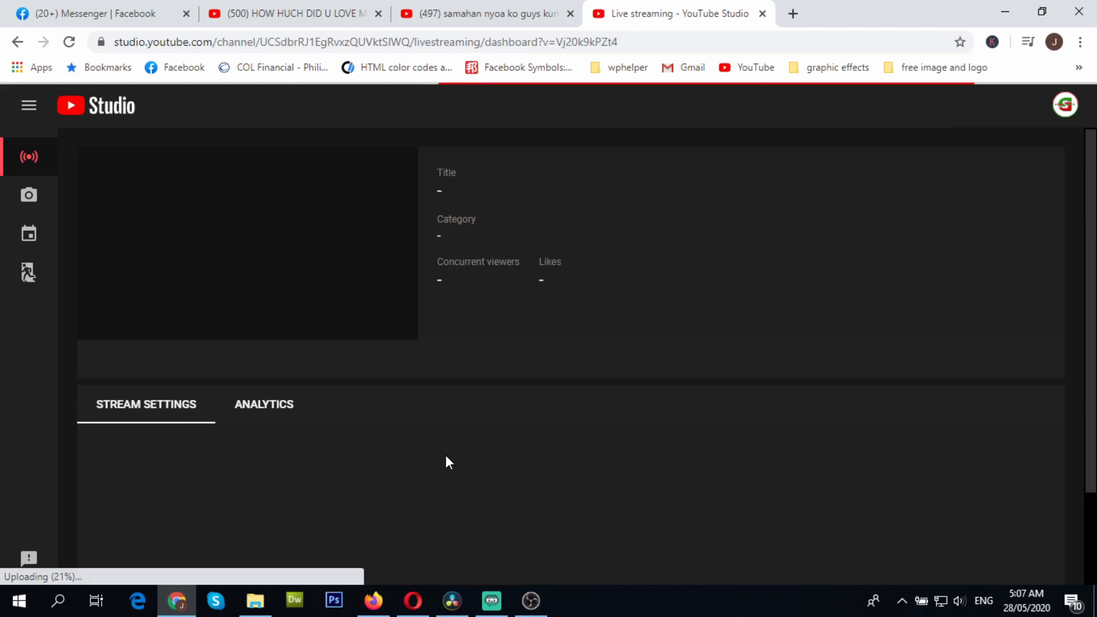
- Copy the auto-generated stream key from the new stream's settings
scroll(371, 403, "down", 2)
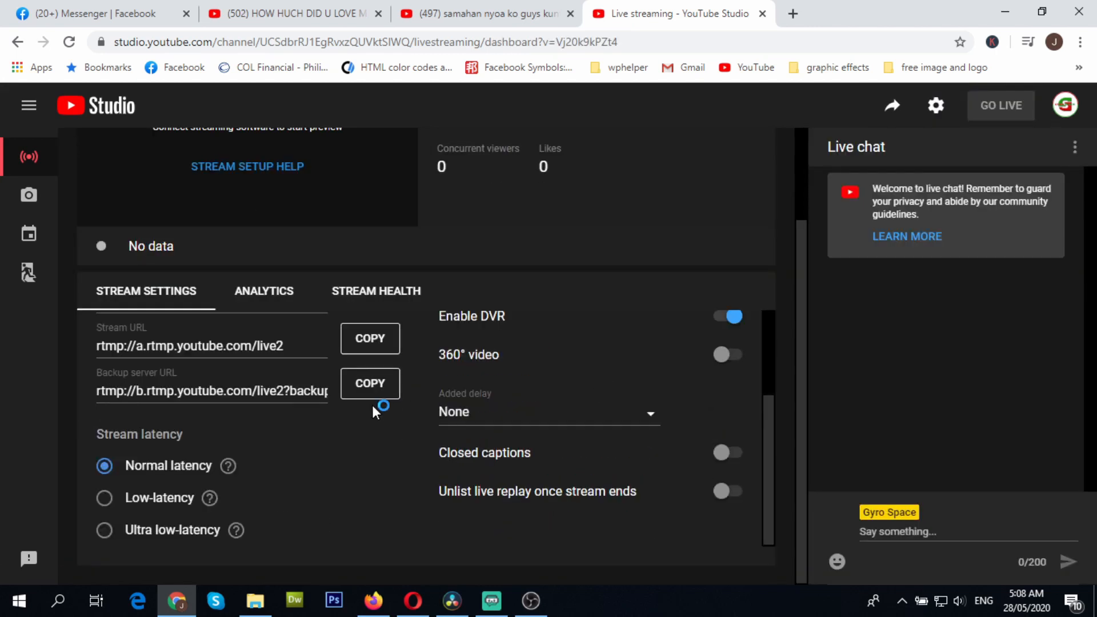
scroll(454, 404, "up", 2)
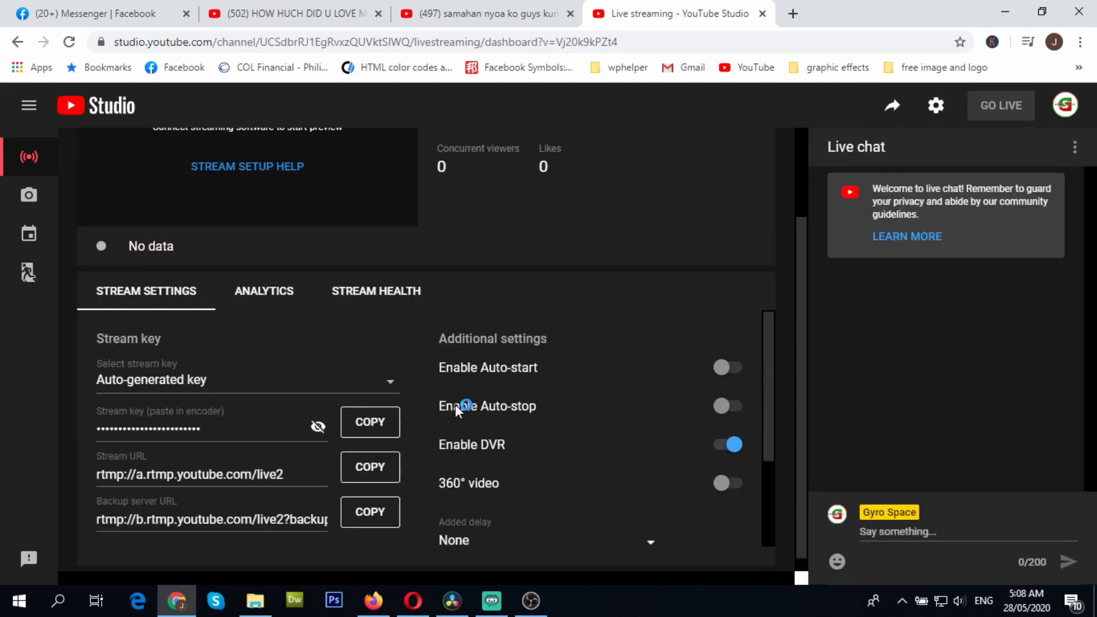
left_click(369, 429)
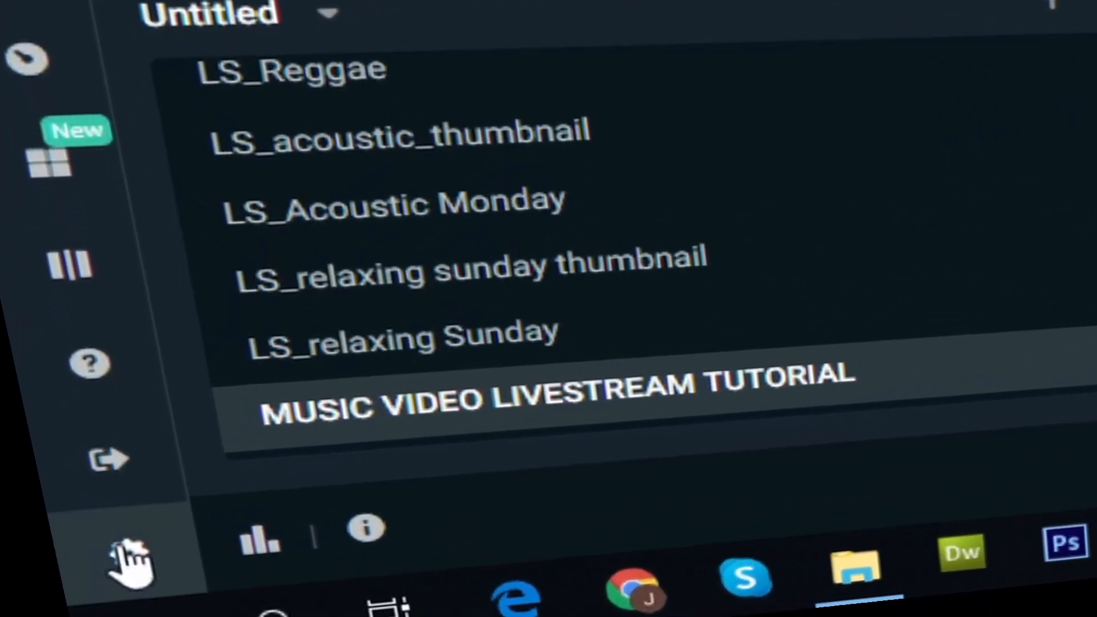
- Switch to Streamlabs OBS, replace the stream key in the stream settings with the copied key, and save
left_click(118, 545)
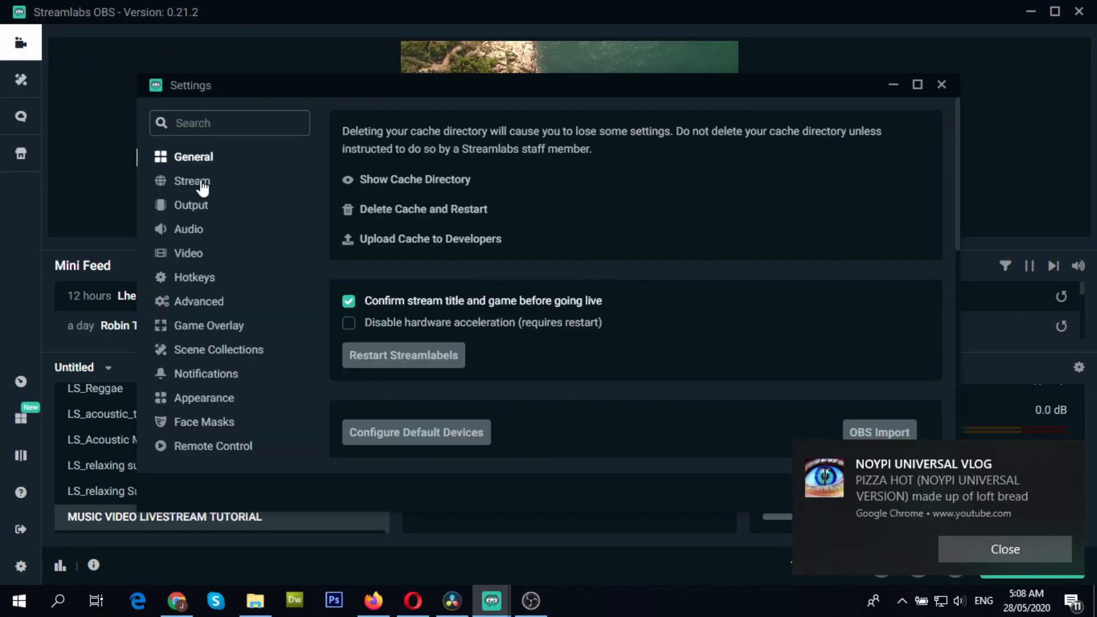
left_click(194, 181)
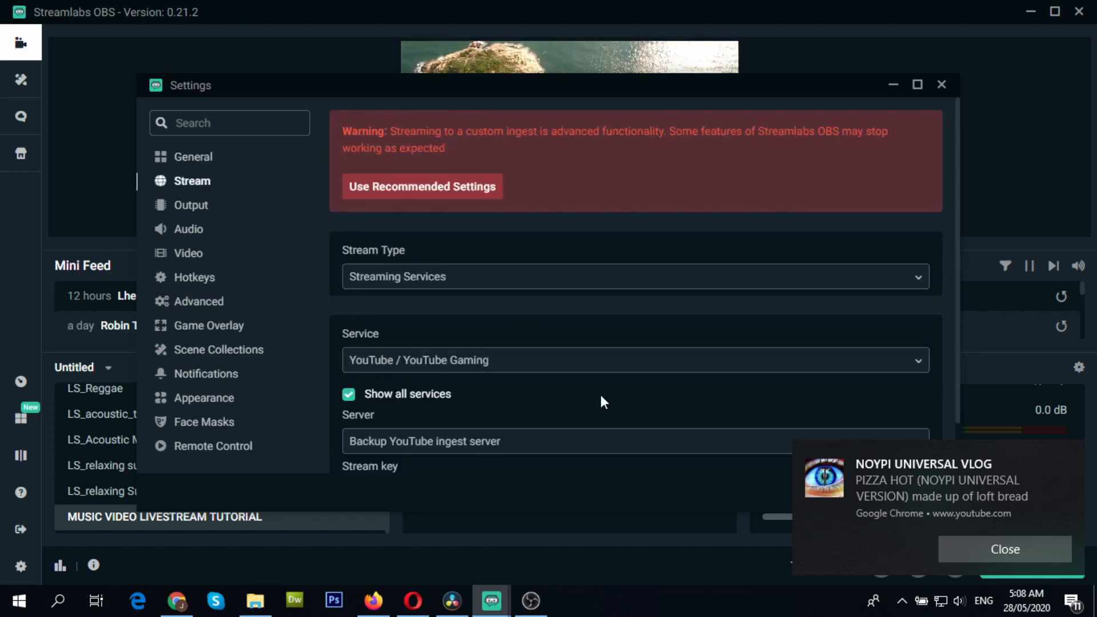
scroll(595, 387, "down", 1)
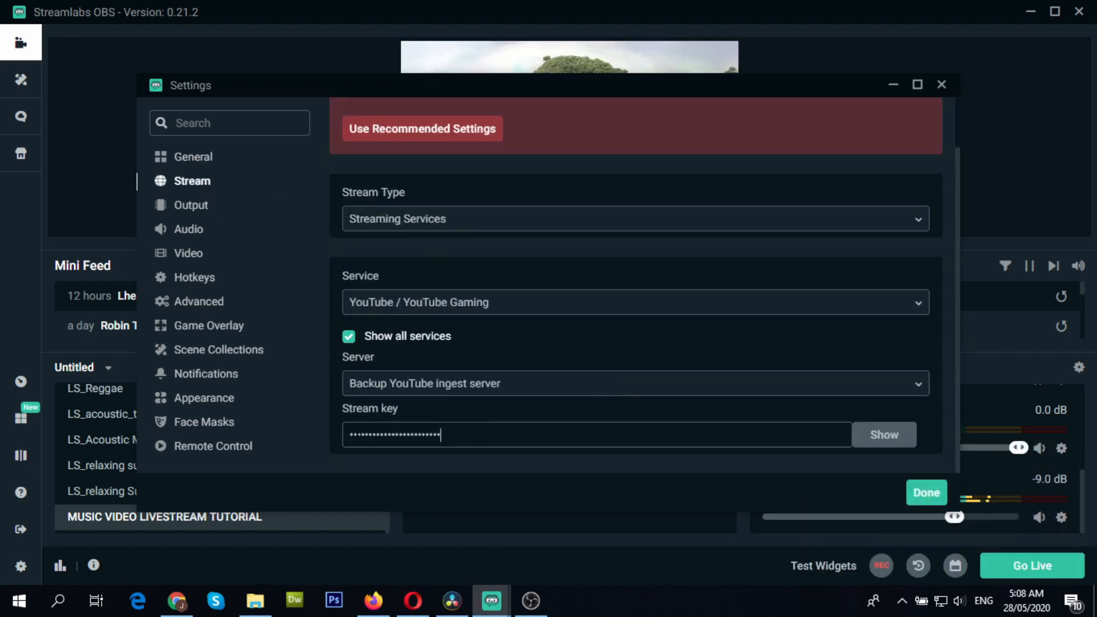
left_click_drag(343, 435, 432, 436)
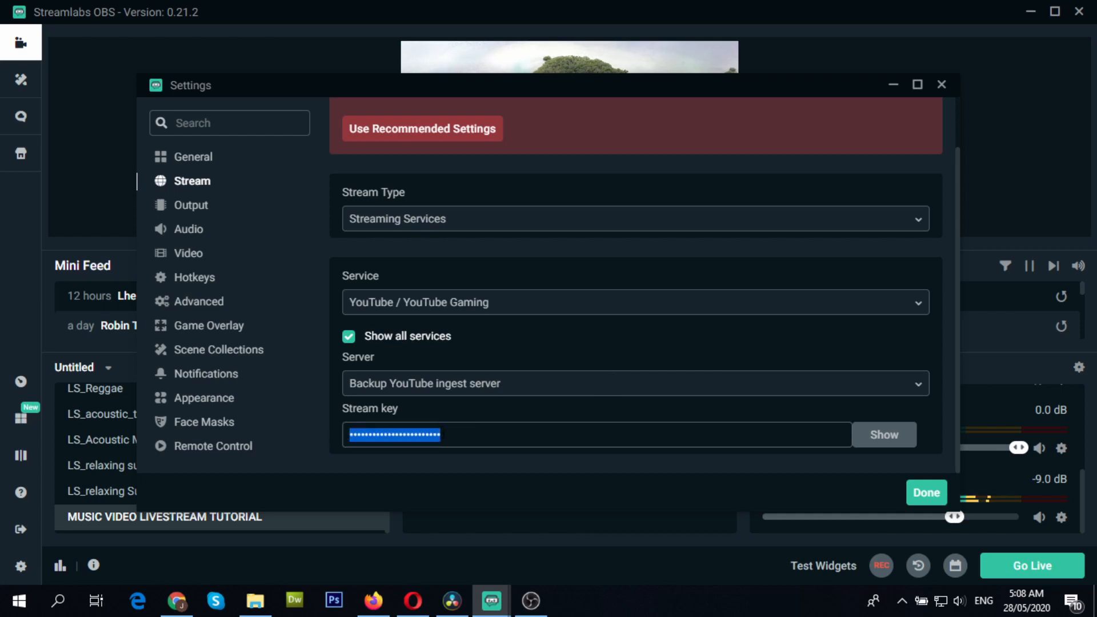
key("BackSpace")
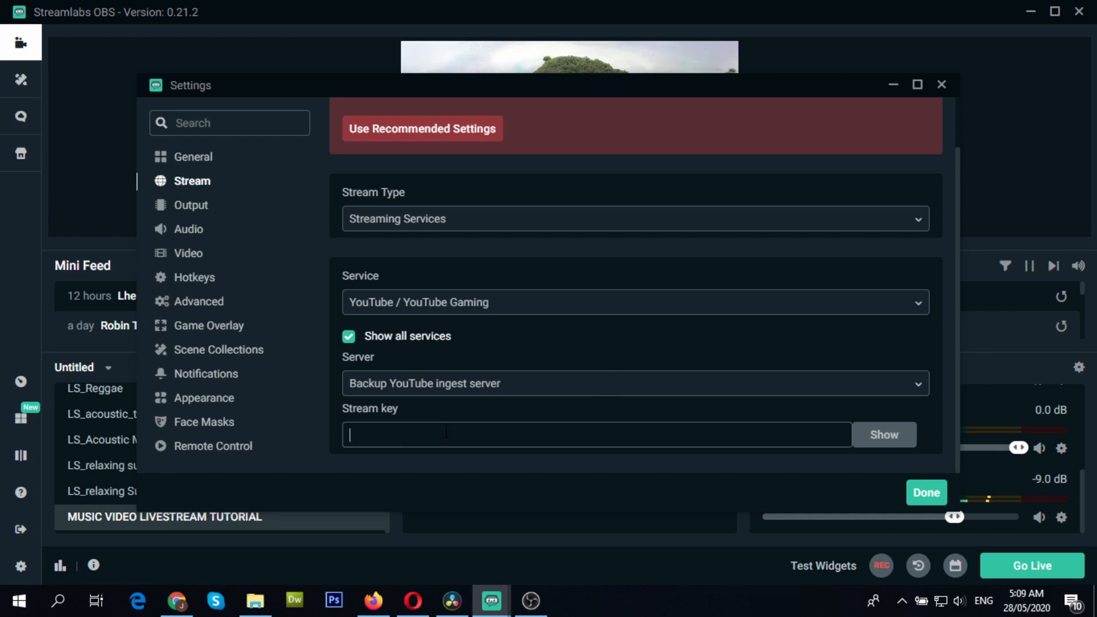
key("ctrl+v")
left_click(926, 492)
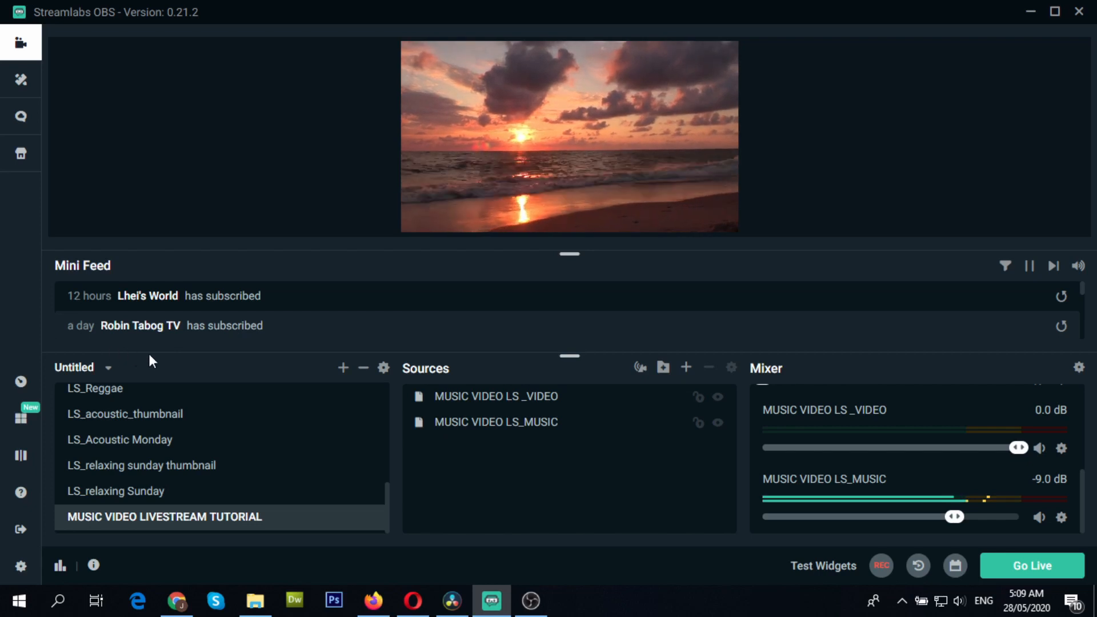
- Review the output settings, then set both the base and output video resolutions to 1920x1080 and save
left_click(191, 205)
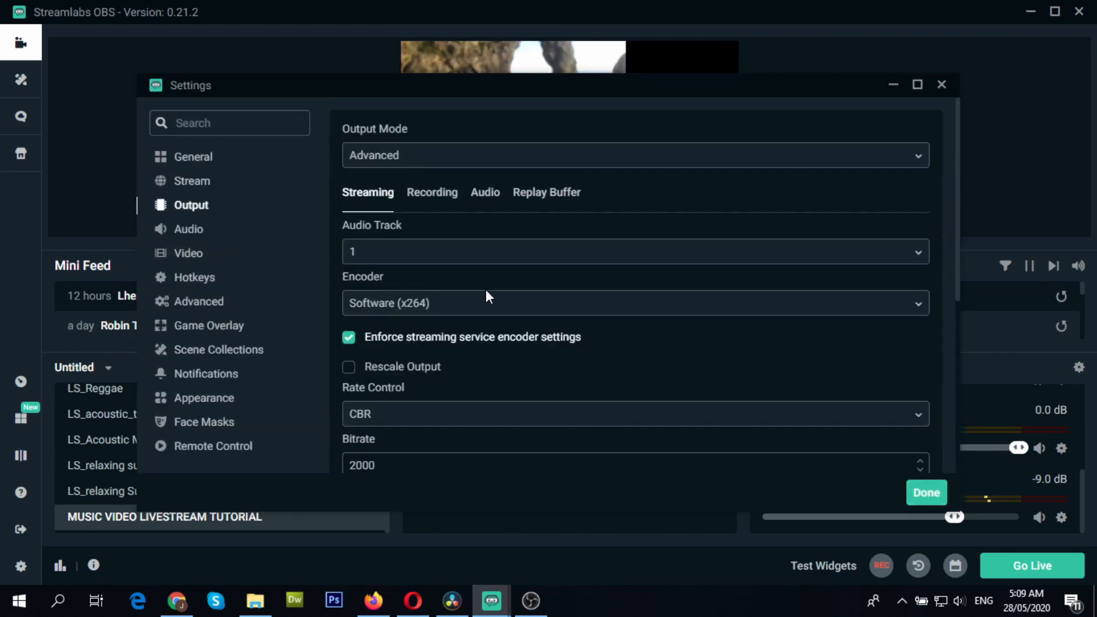
scroll(446, 304, "down", 4)
scroll(446, 303, "down", 2)
left_click(195, 256)
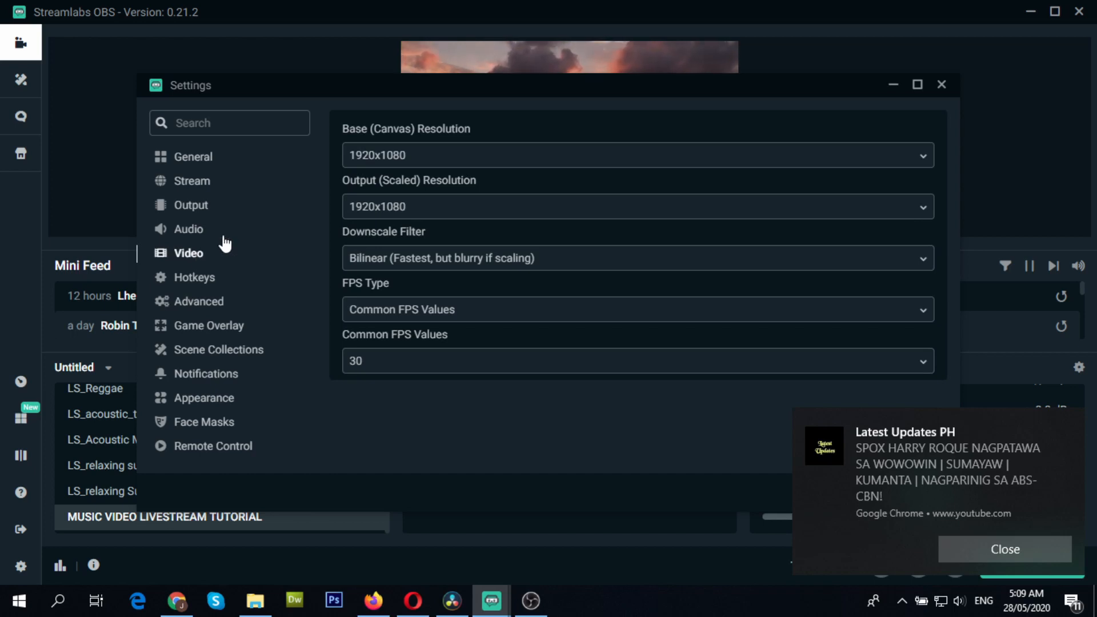
left_click(921, 157)
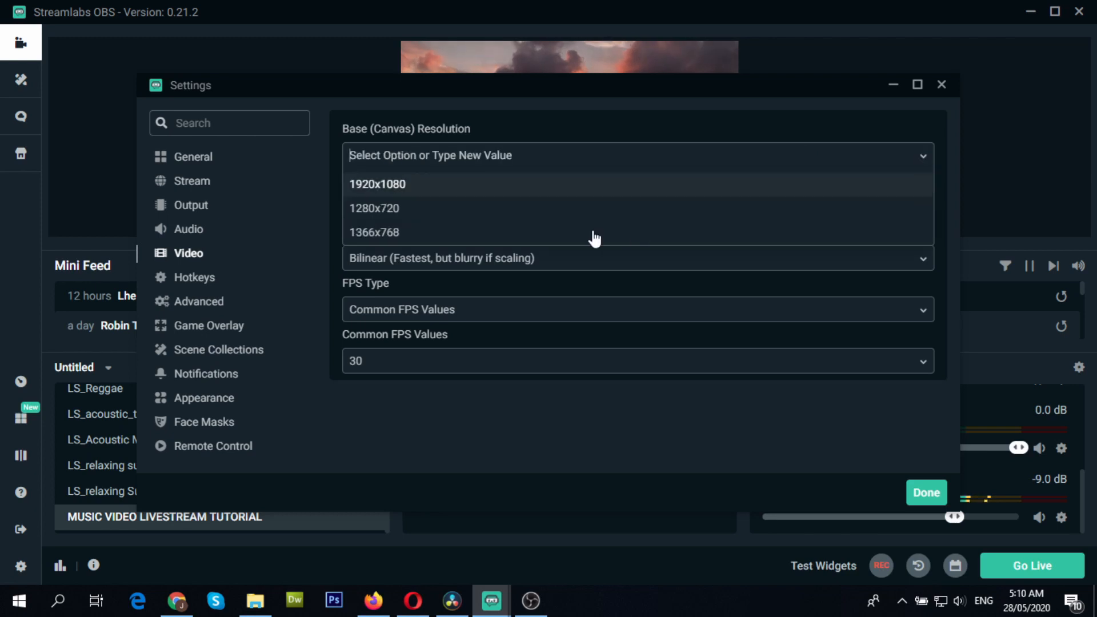
left_click(394, 184)
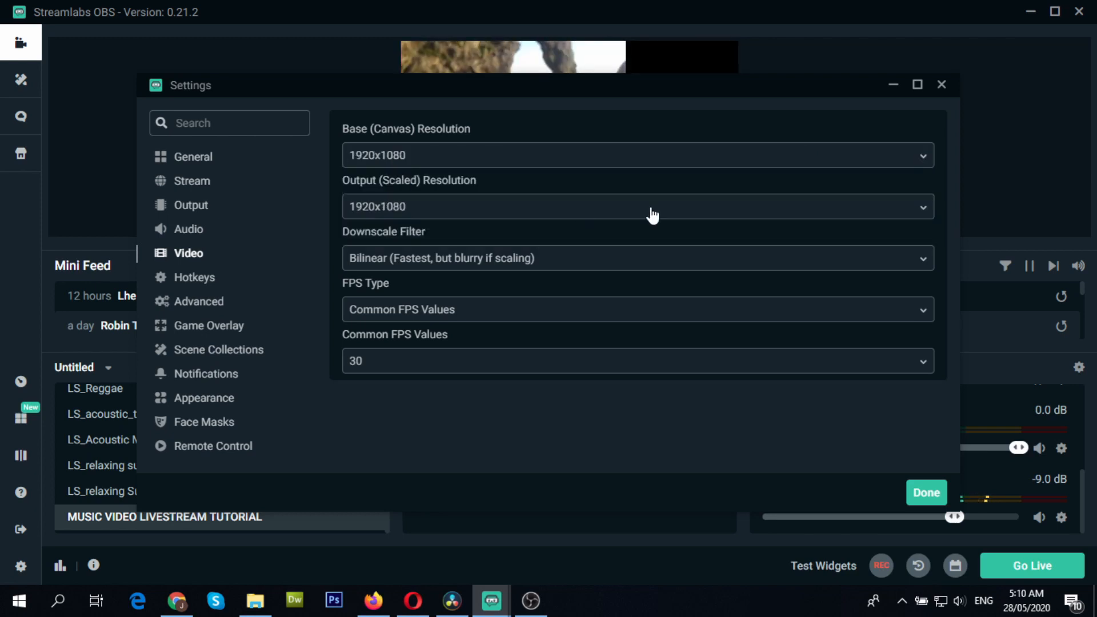
left_click(902, 215)
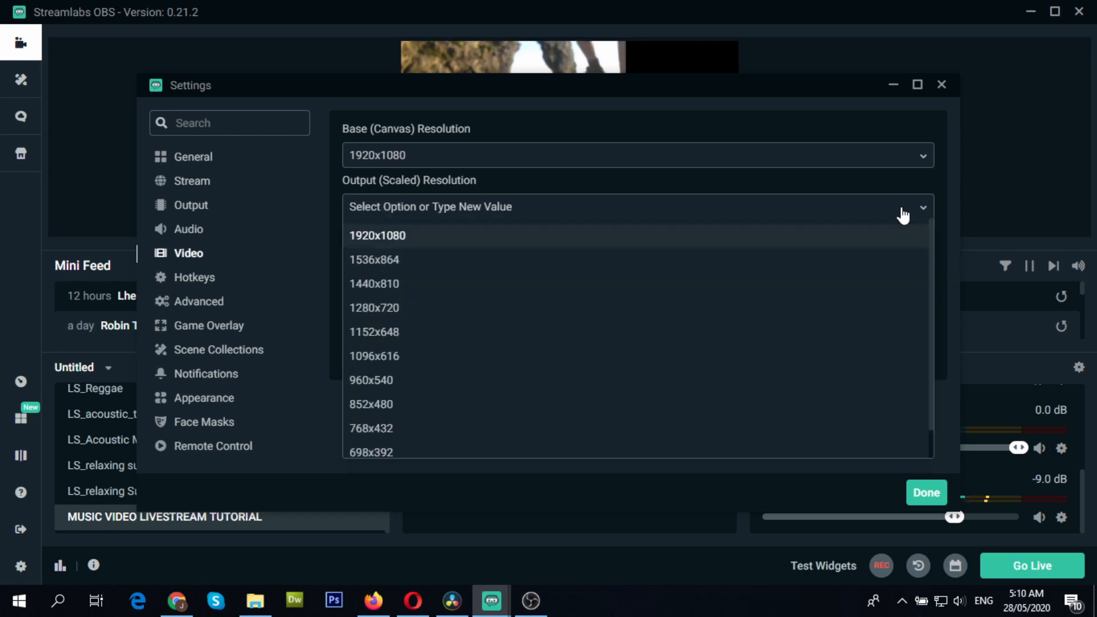
left_click(842, 232)
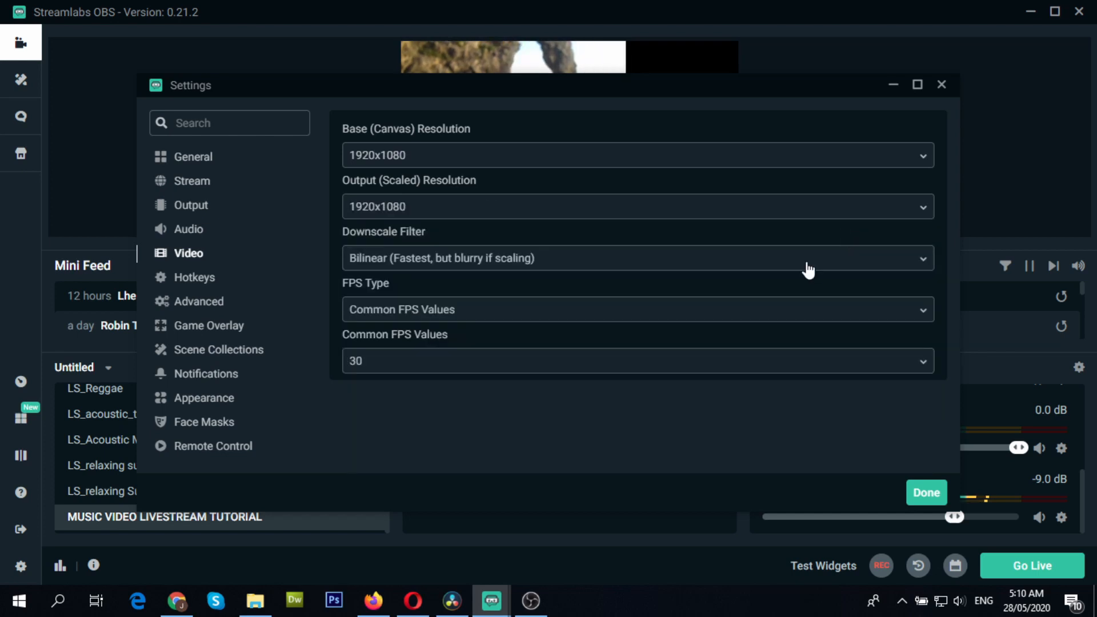
left_click(926, 493)
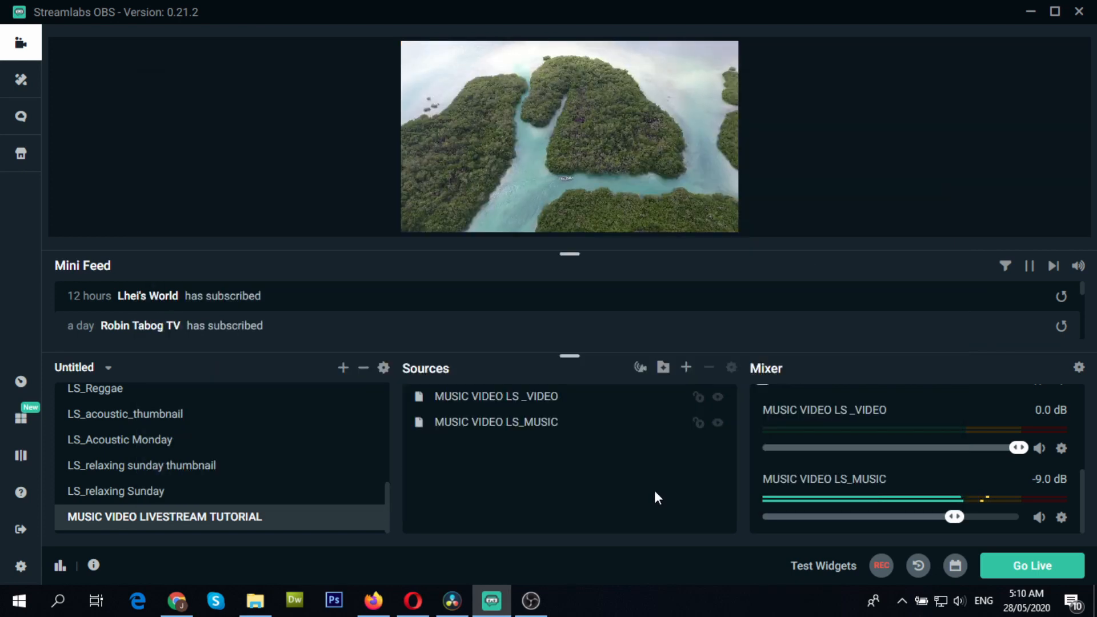
- Check the stream's preview status in the YouTube Studio dashboard in Chrome, and return to Streamlabs OBS
left_click(176, 600)
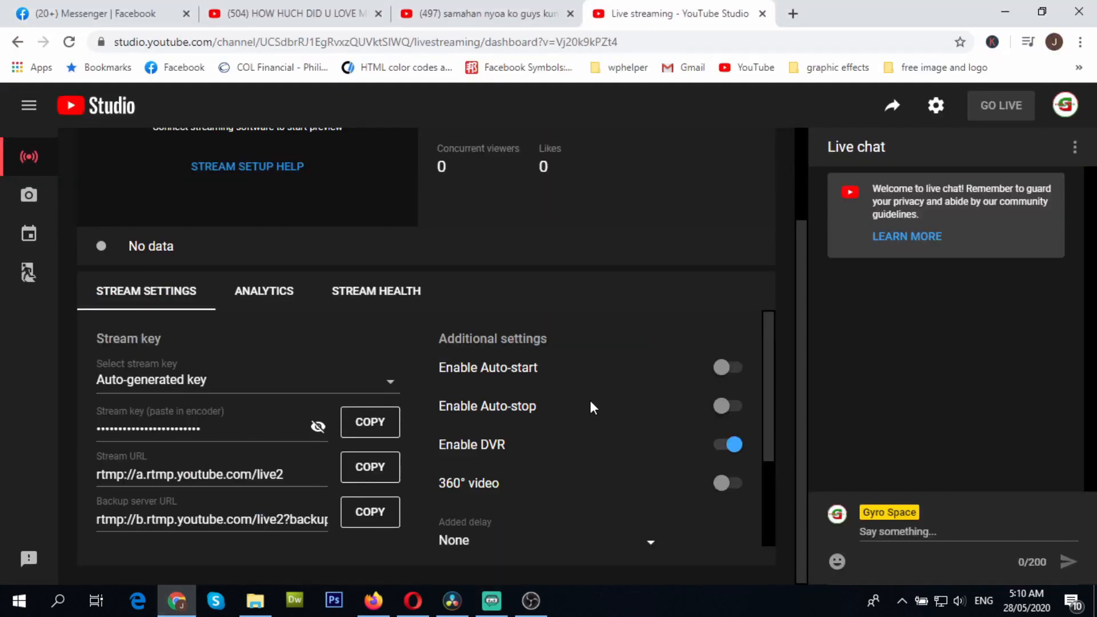
scroll(581, 363, "up", 2)
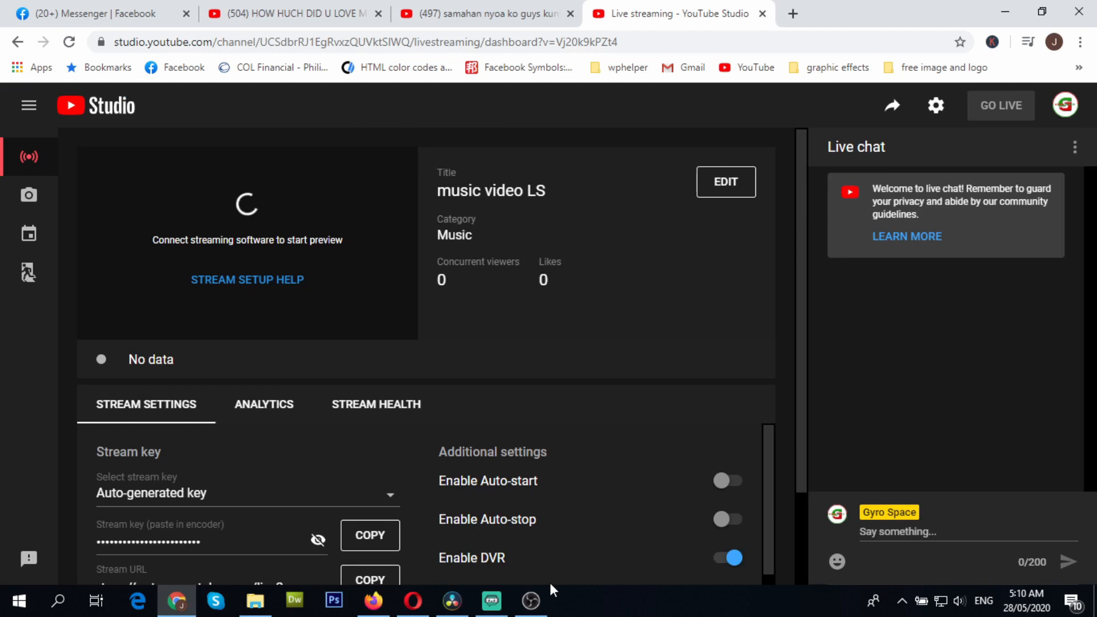
left_click(491, 600)
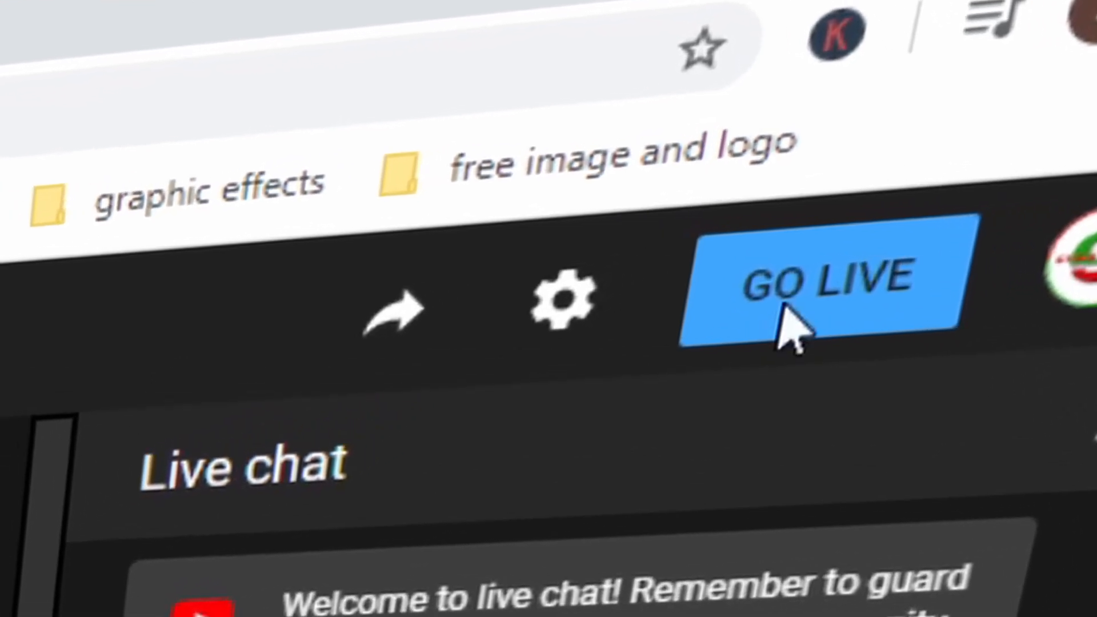
mouse_move(529, 602)
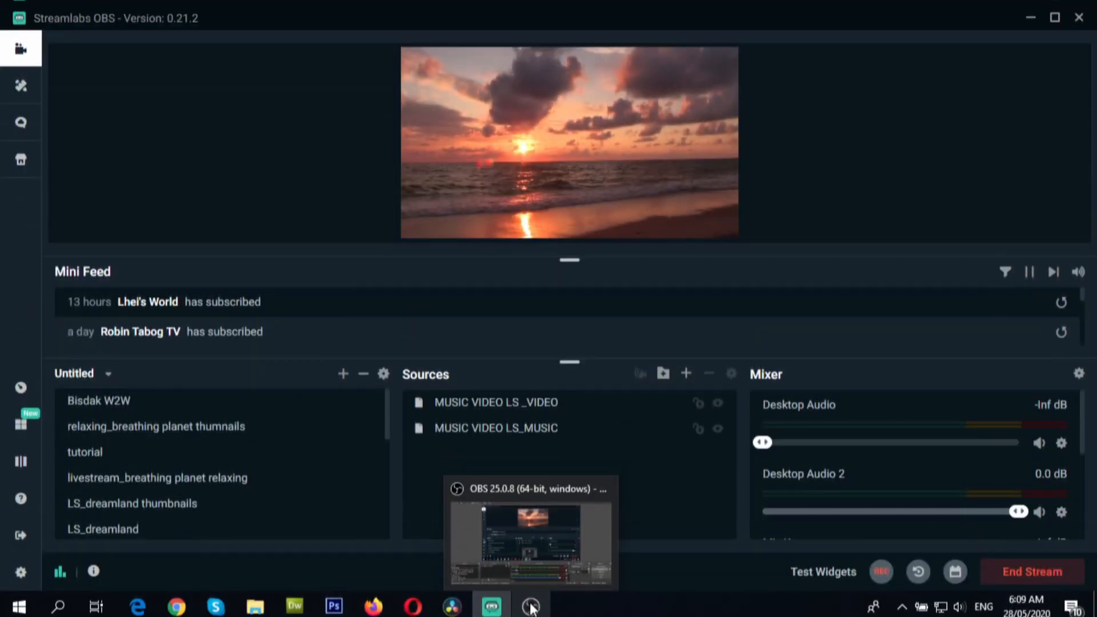